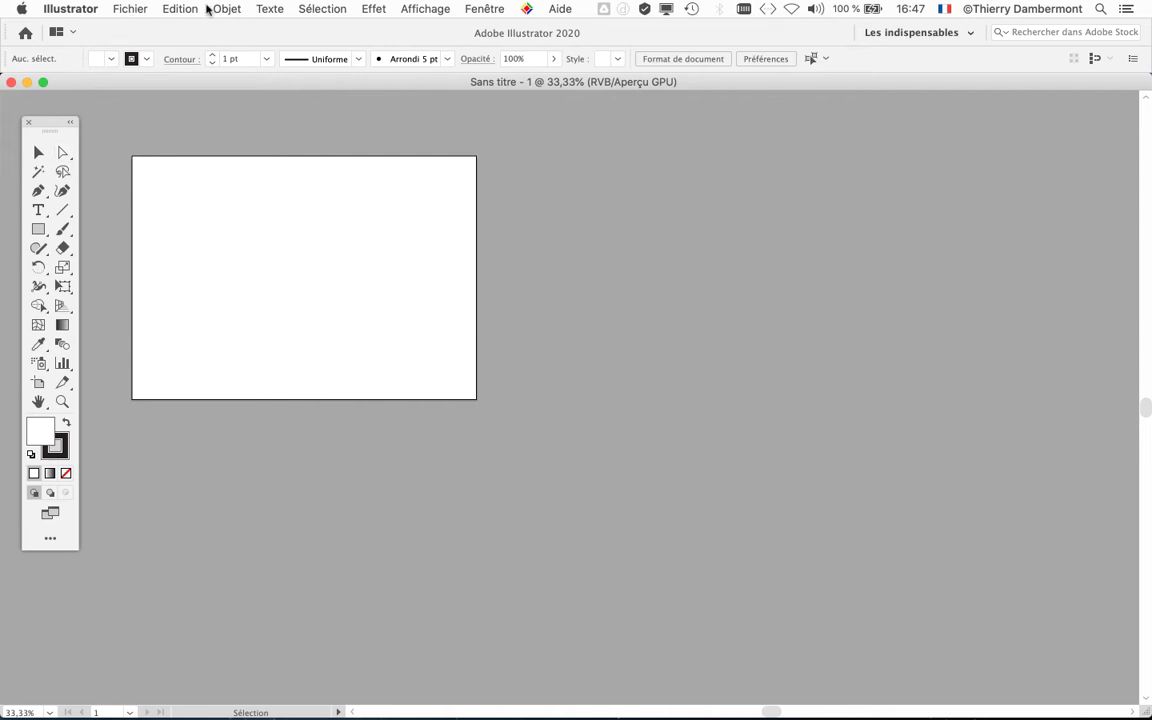
Step: Place symetrie-18.ai as a linked figure at the artboard's top-left, then delete it
left_click(112, 8)
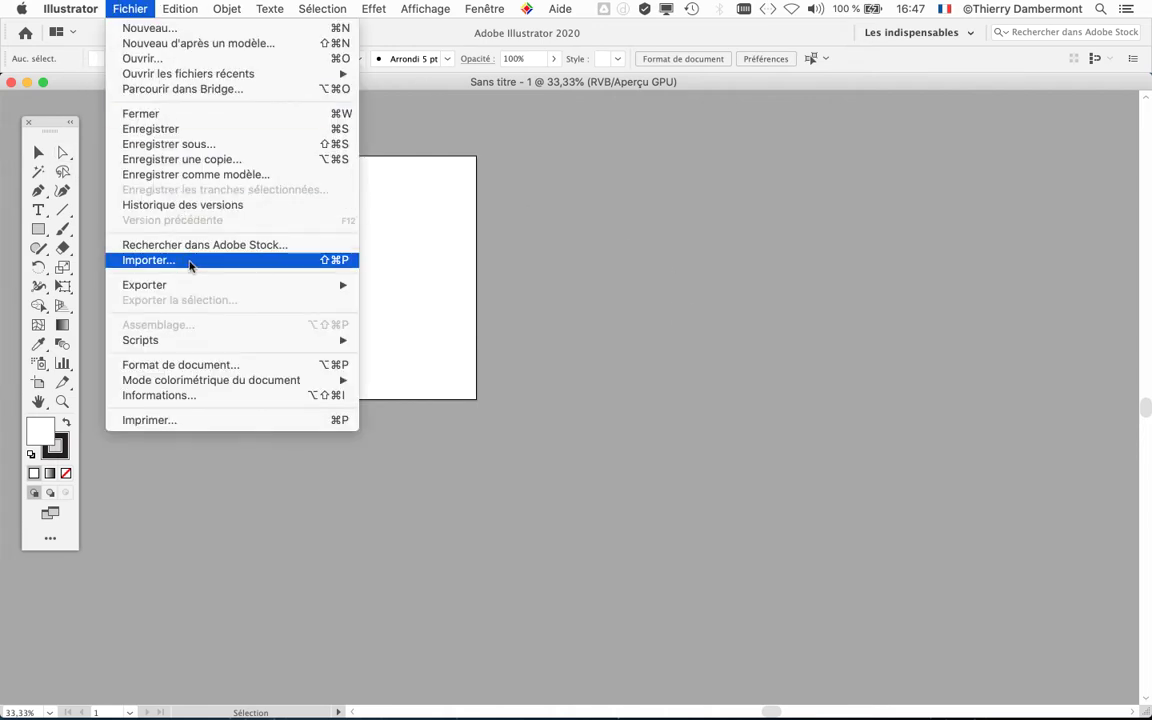
left_click(190, 263)
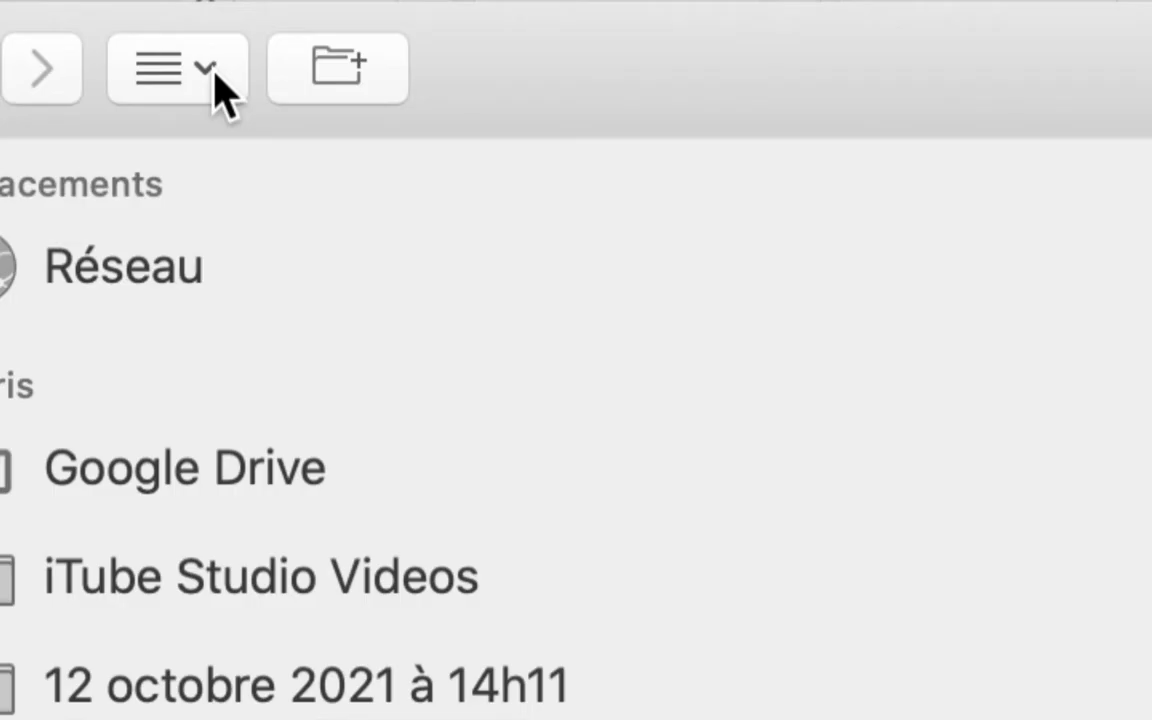
left_click(214, 76)
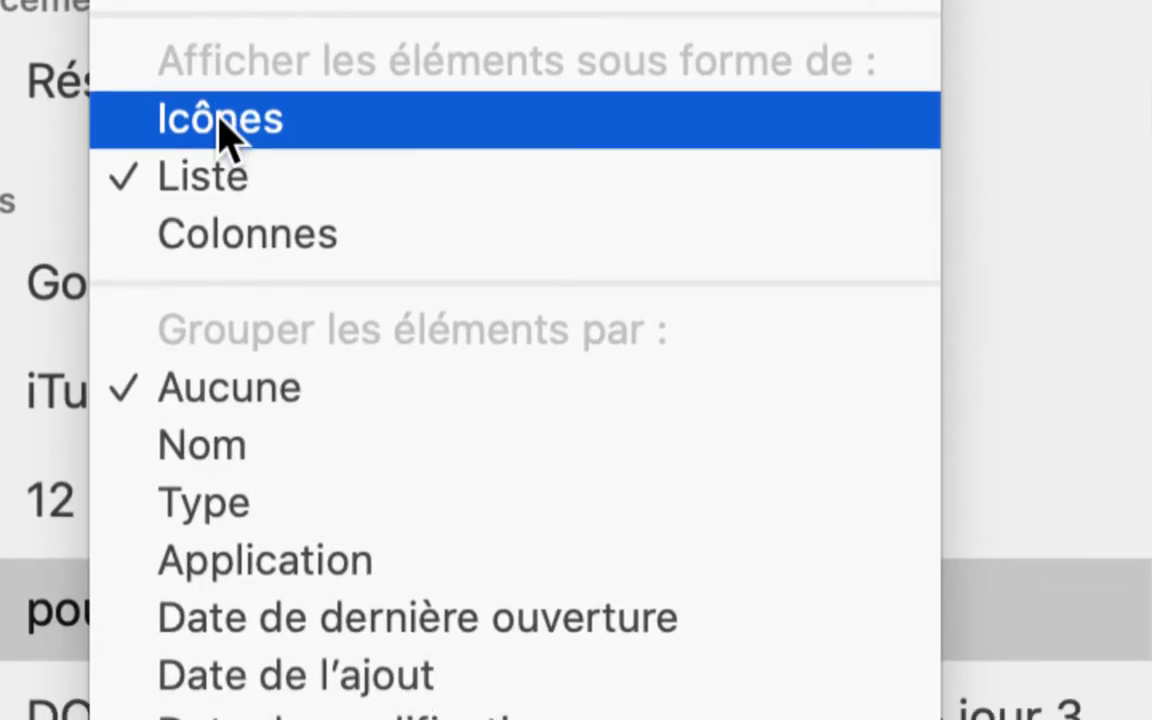
left_click(225, 238)
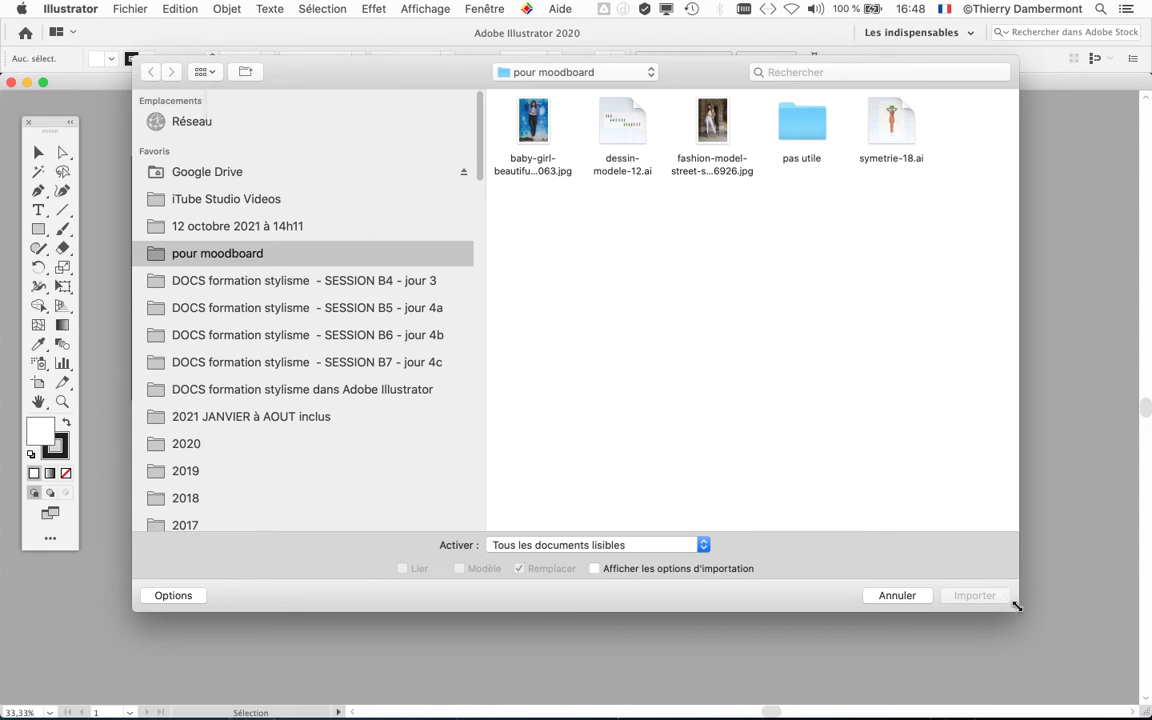
left_click_drag(1016, 606, 1008, 428)
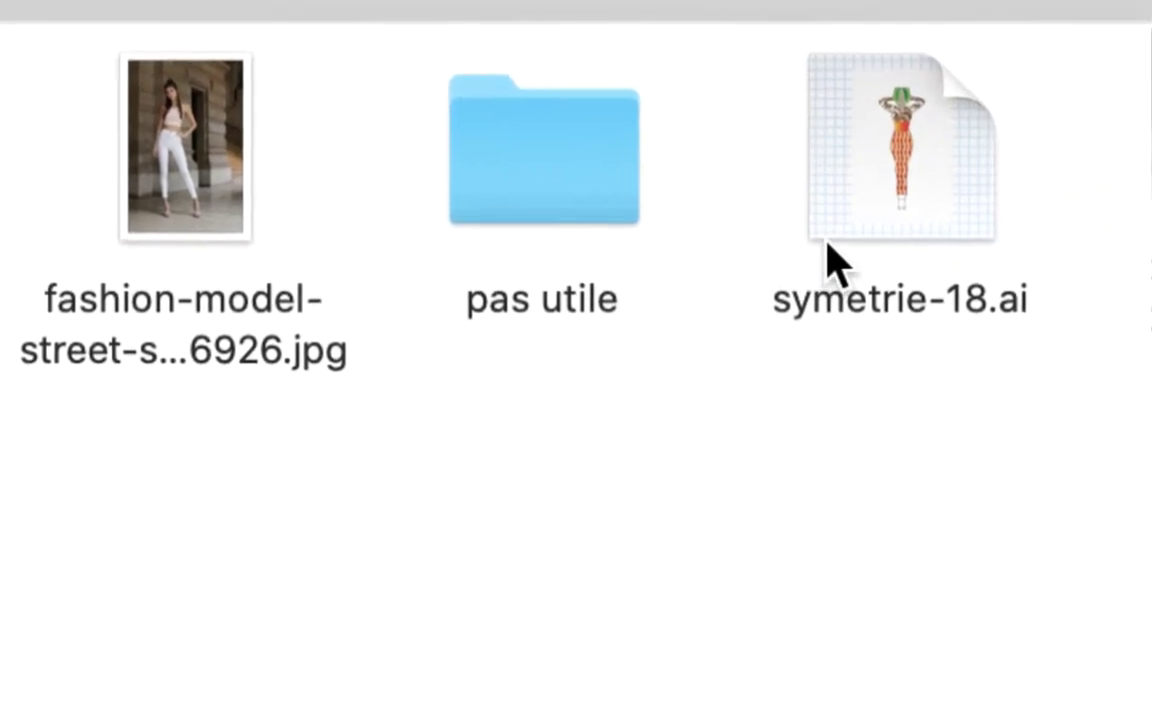
left_click(841, 243)
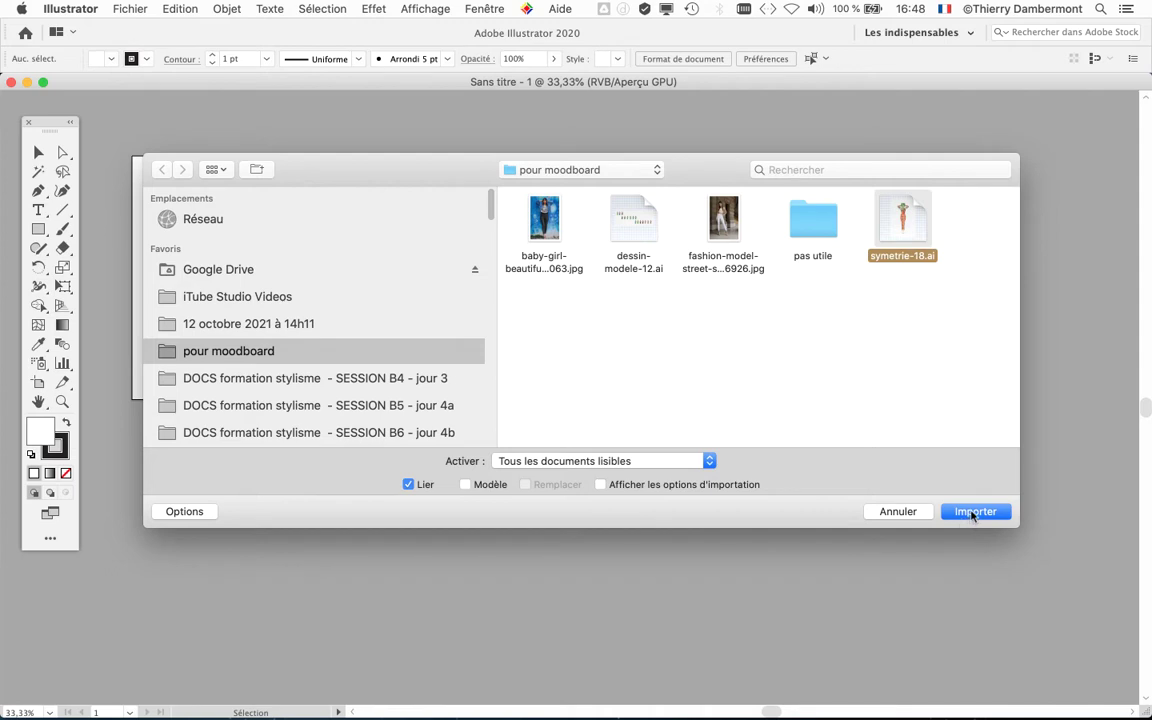
left_click(972, 512)
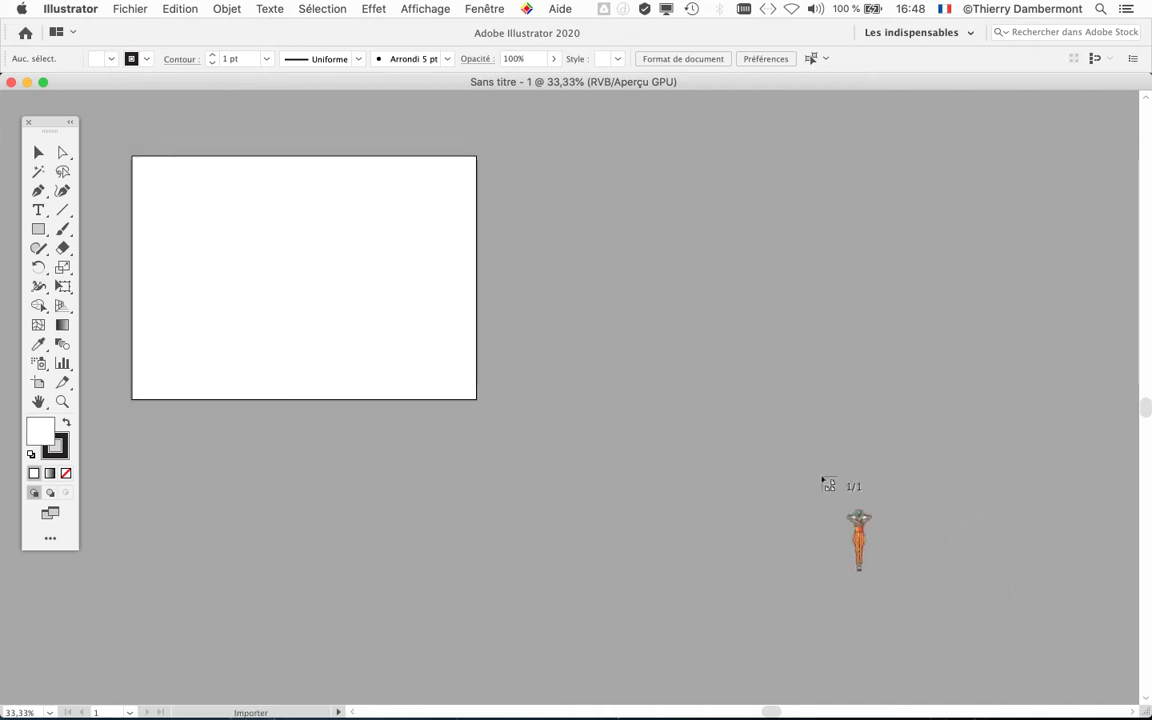
left_click(170, 179)
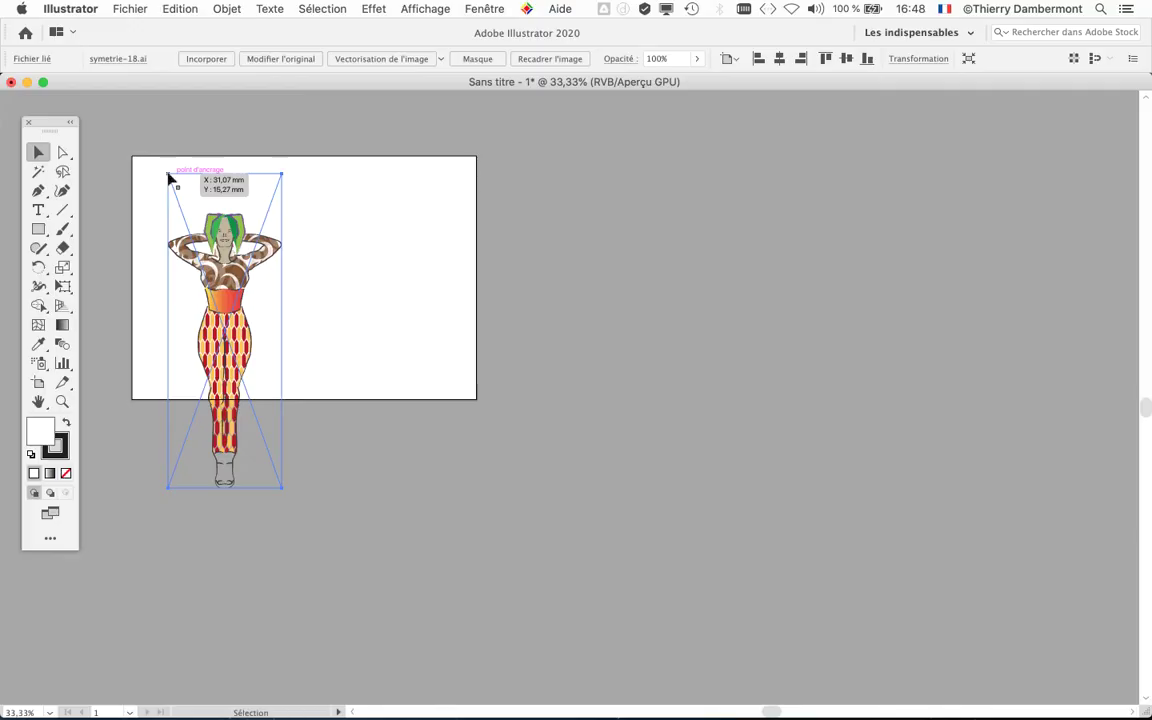
key("Delete")
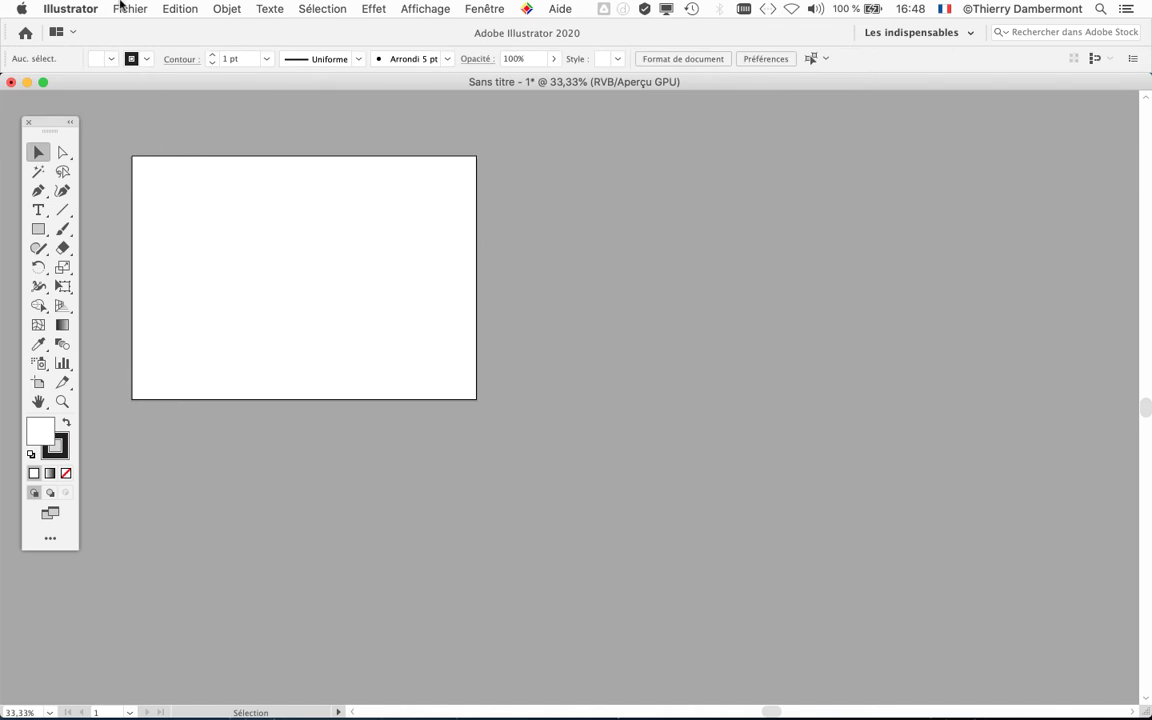
Step: Place symetrie-18.ai linked again near the artboard's left side and zoom in on it
left_click(118, 8)
left_click(161, 264)
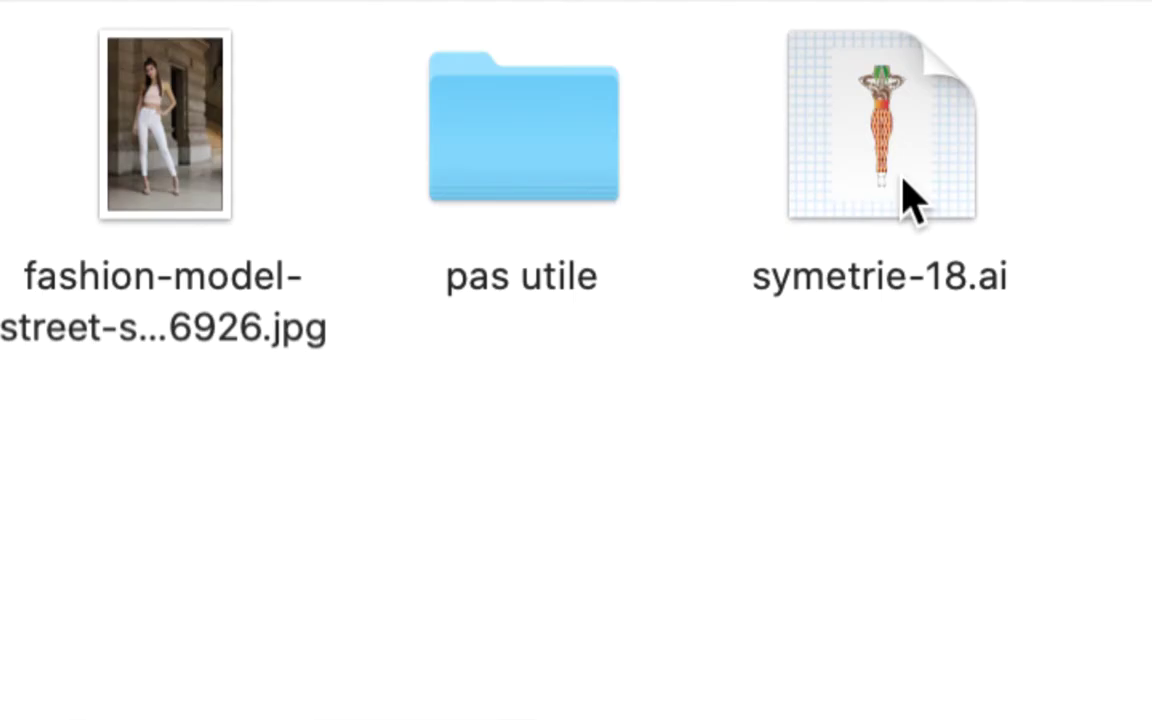
left_click(903, 182)
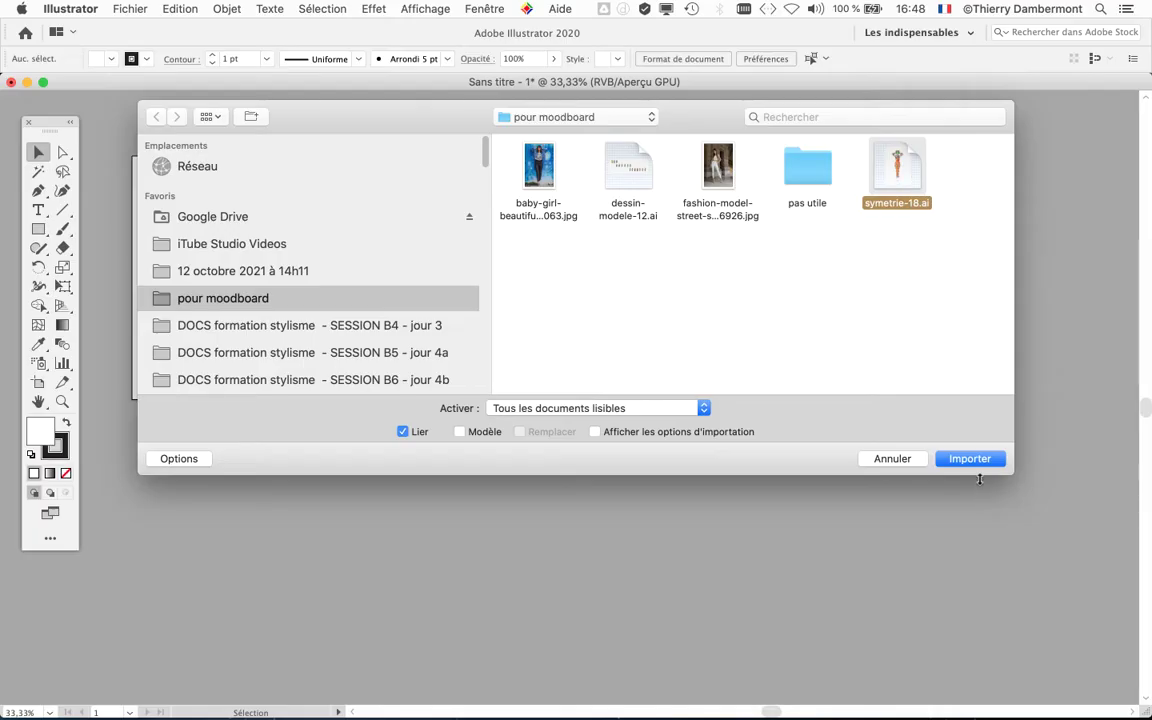
left_click(970, 459)
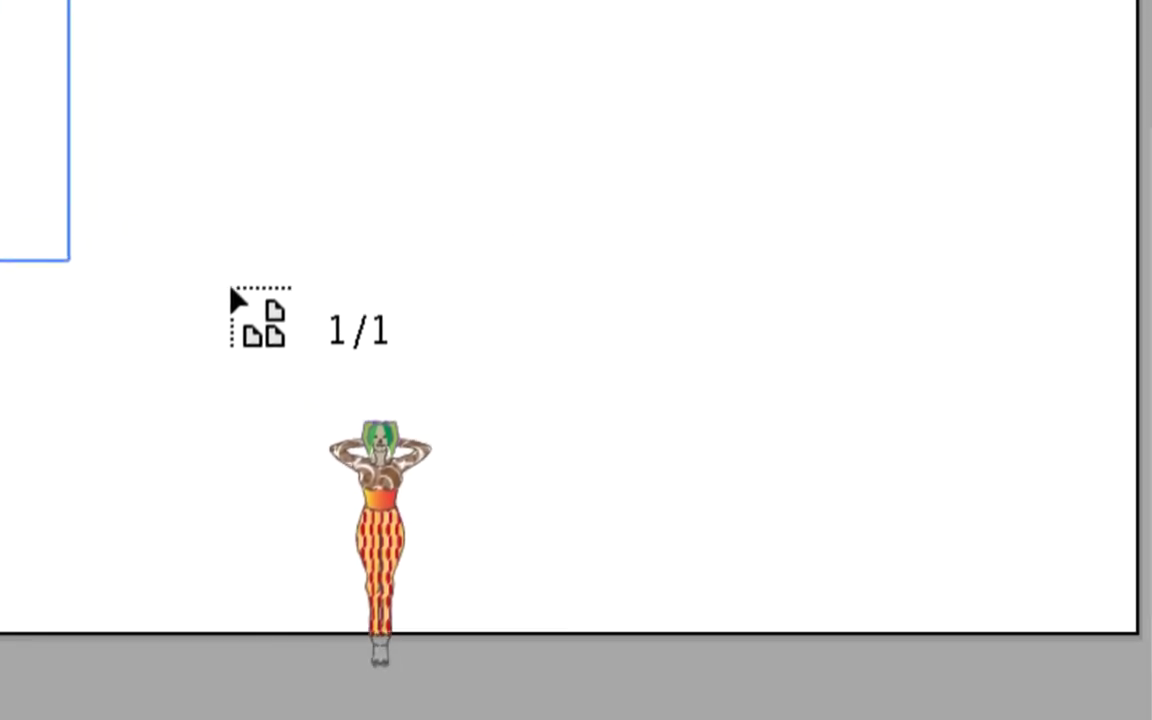
left_click(231, 290)
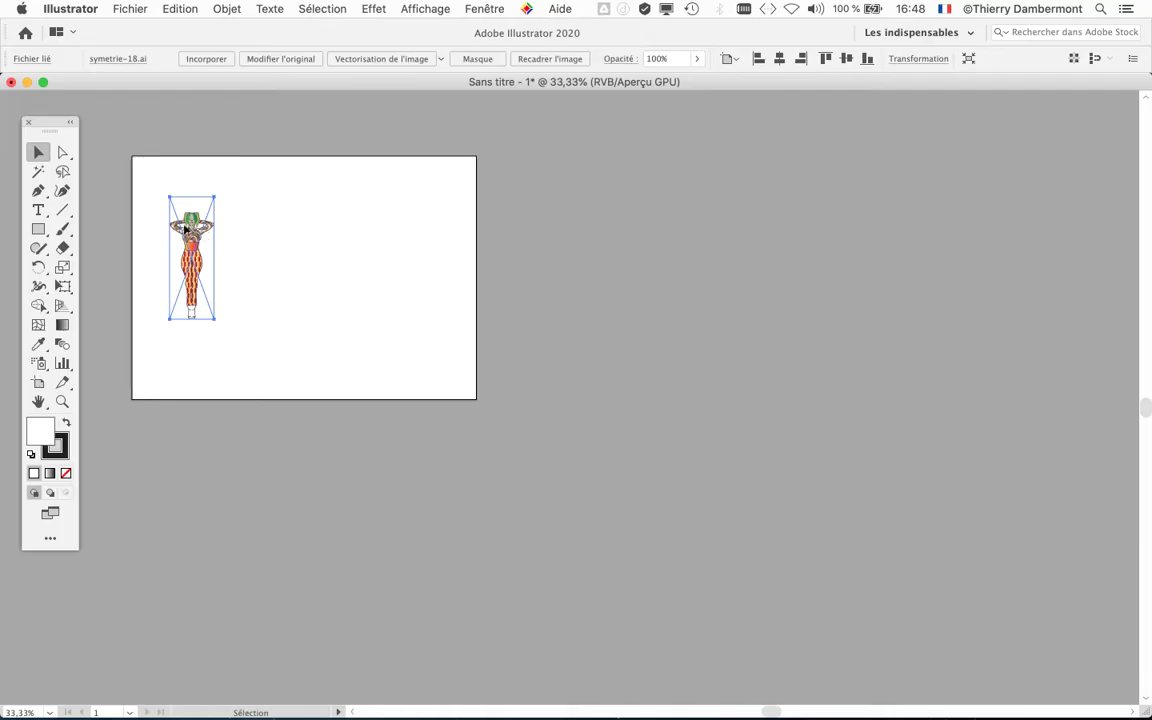
scroll(185, 229, "up", 1)
left_click_drag(318, 275, 554, 399)
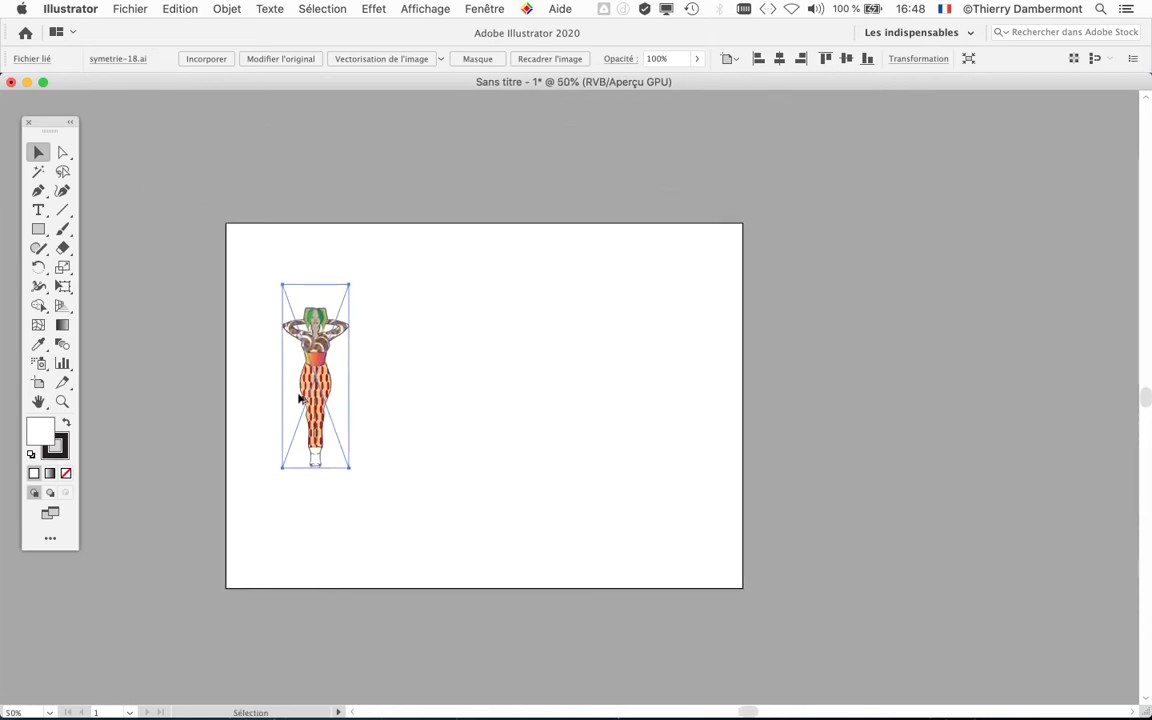
scroll(300, 398, "up", 1)
scroll(300, 398, "up", 1)
Step: Resize and move the linked figure with Free Transform until it stands taller on the left
left_click_drag(363, 414, 300, 393)
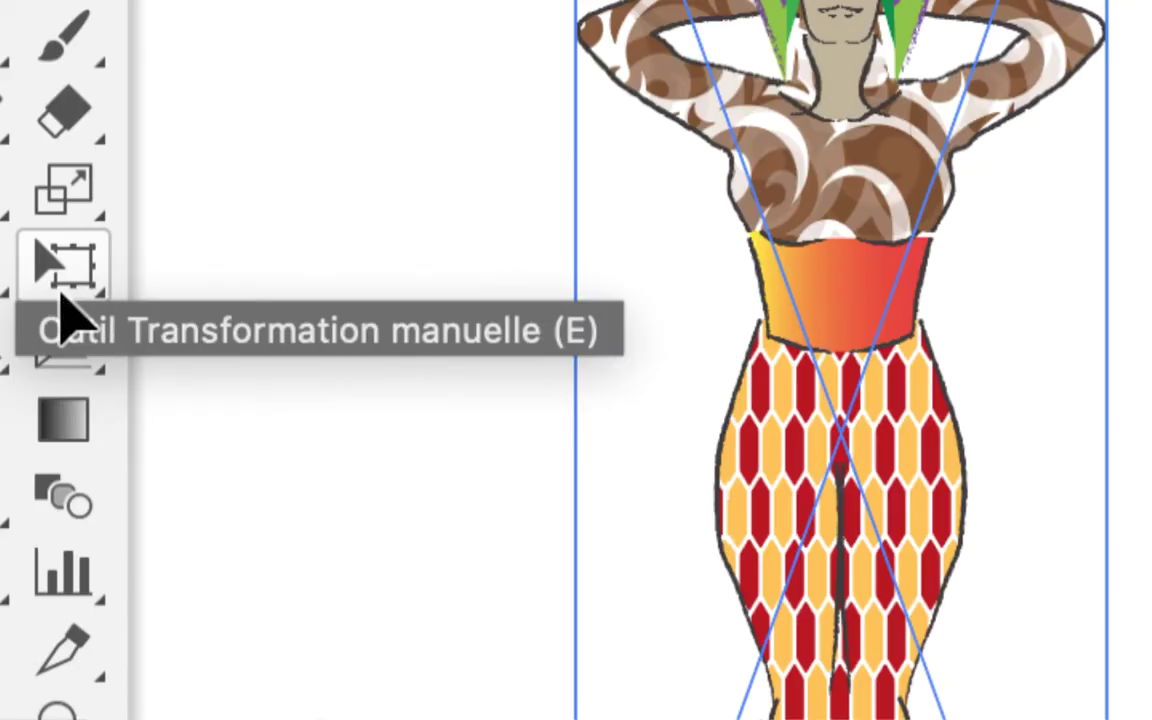
left_click(61, 287)
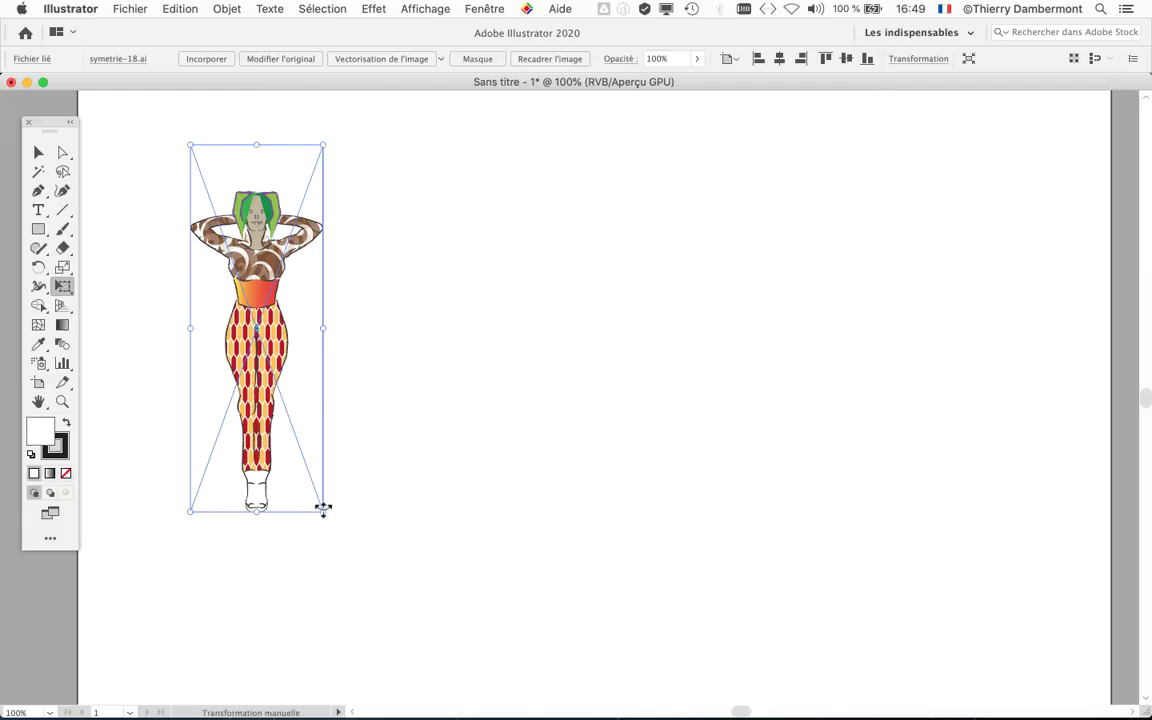
mouse_move(323, 509)
left_mouse_down()
mouse_move(448, 635)
mouse_move(373, 532)
mouse_move(430, 587)
left_mouse_up()
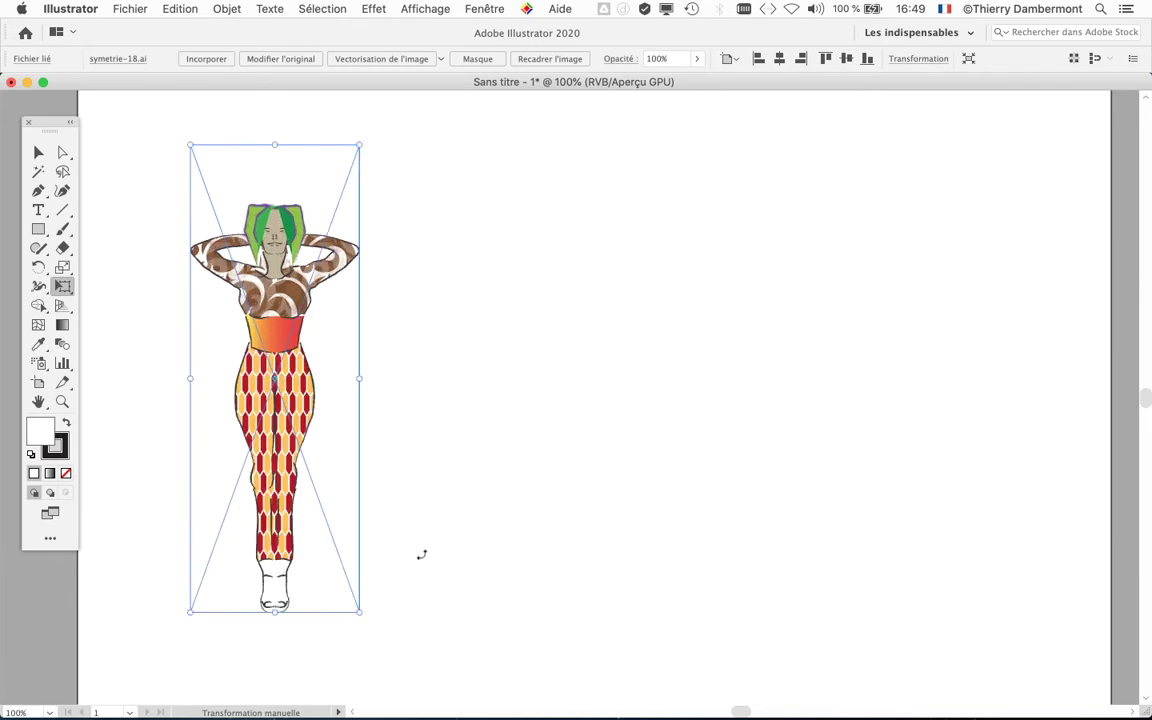
mouse_move(190, 145)
left_mouse_down()
mouse_move(258, 243)
mouse_move(255, 272)
mouse_move(131, 116)
mouse_move(321, 278)
mouse_move(121, 129)
mouse_move(216, 255)
mouse_move(206, 233)
left_mouse_up()
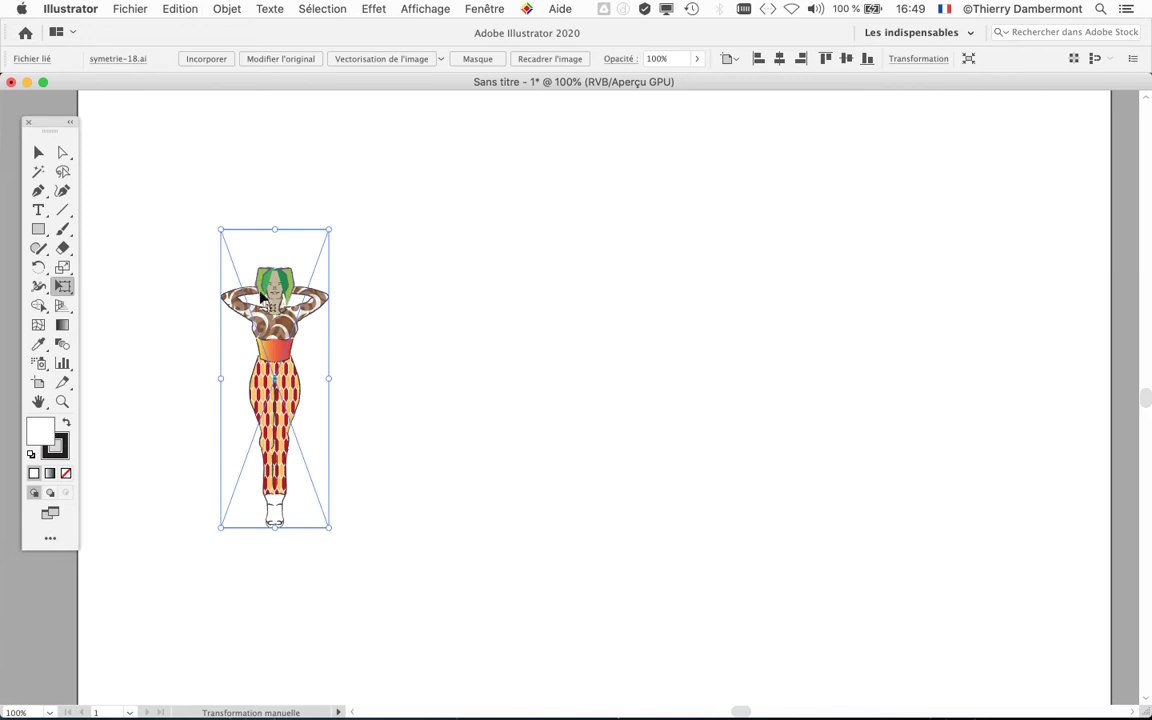
scroll(262, 297, "down", 1)
left_click_drag(263, 309, 256, 228)
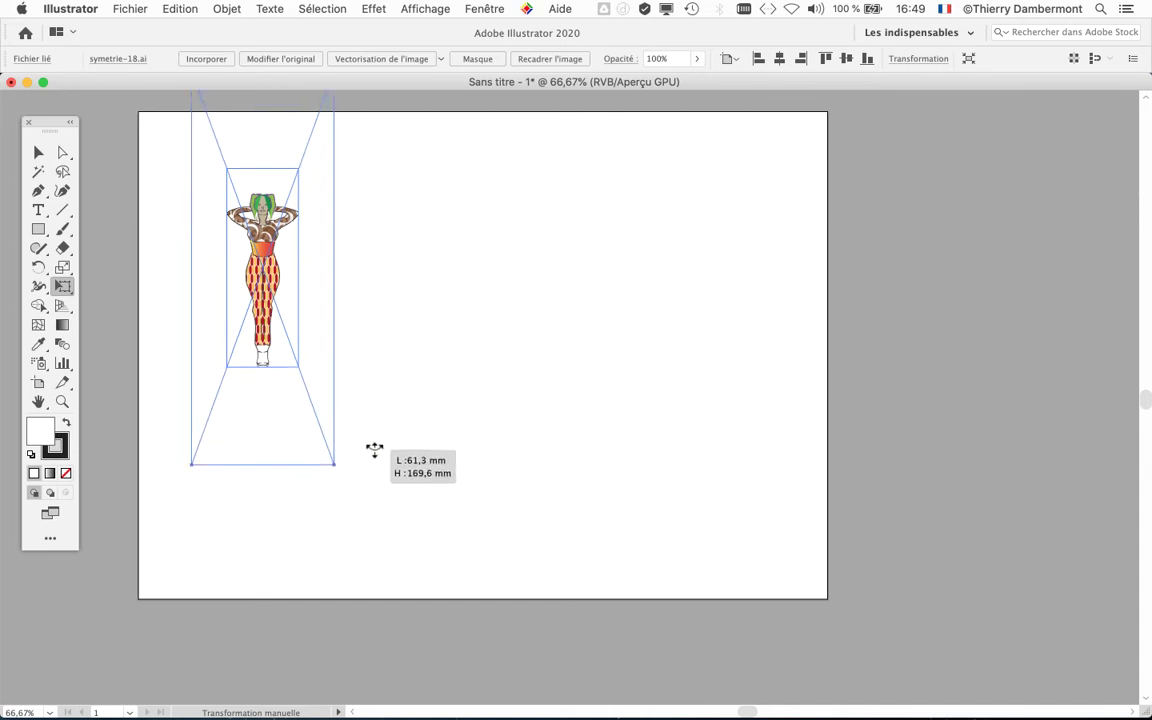
left_click_drag(305, 372, 314, 412)
mouse_move(275, 274)
left_mouse_down()
mouse_move(276, 357)
mouse_move(263, 343)
left_mouse_up()
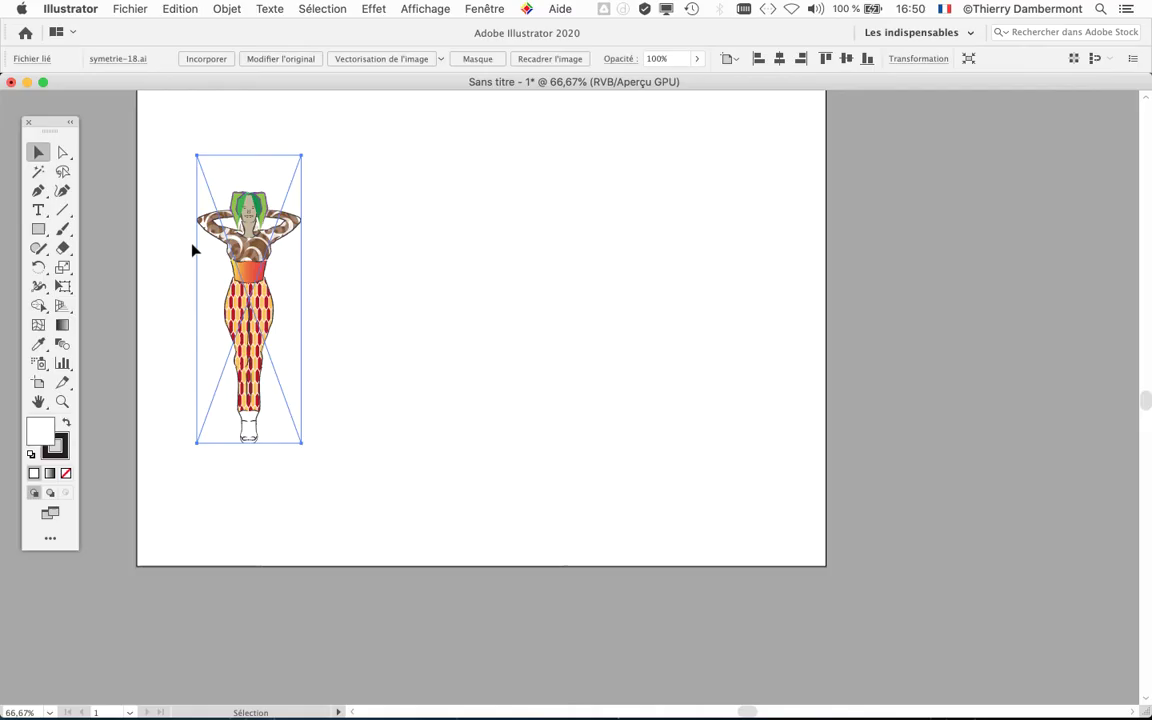
key("Delete")
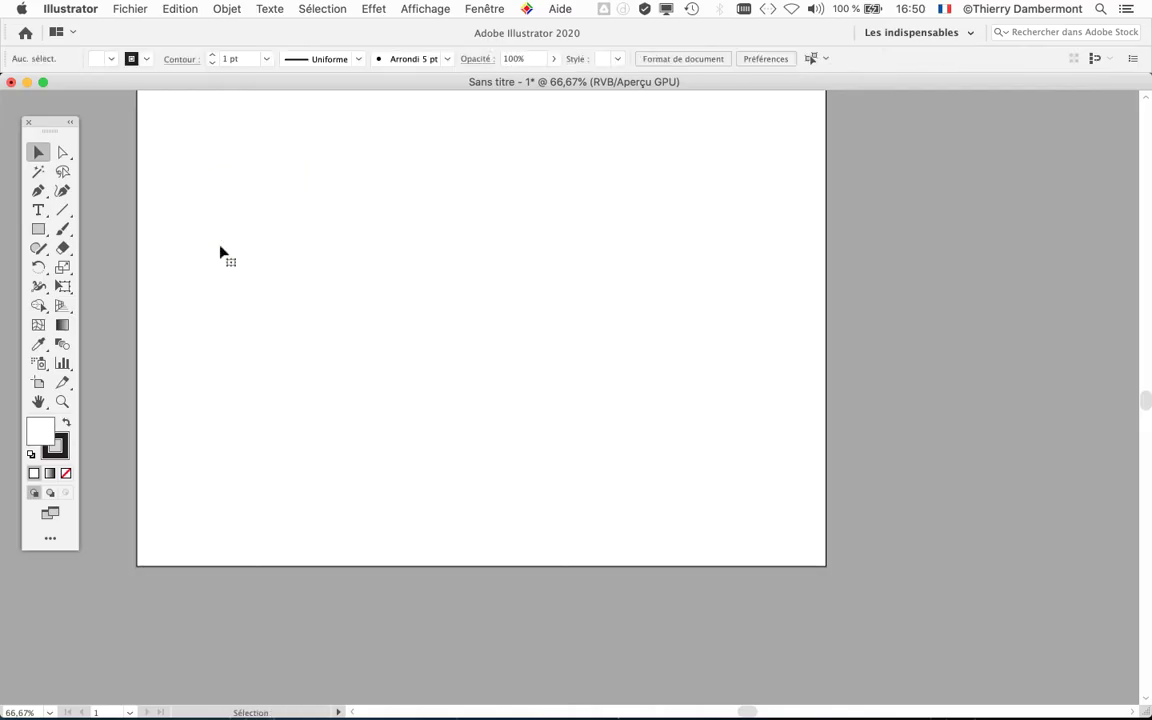
left_click(121, 9)
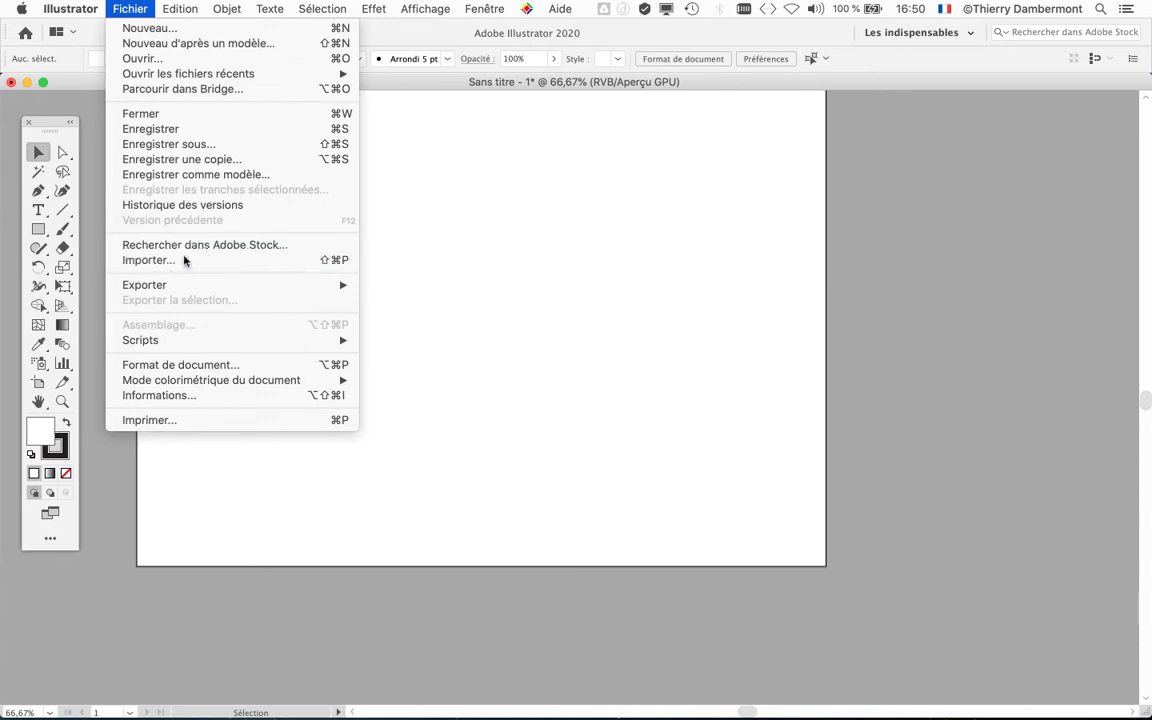
left_click(150, 259)
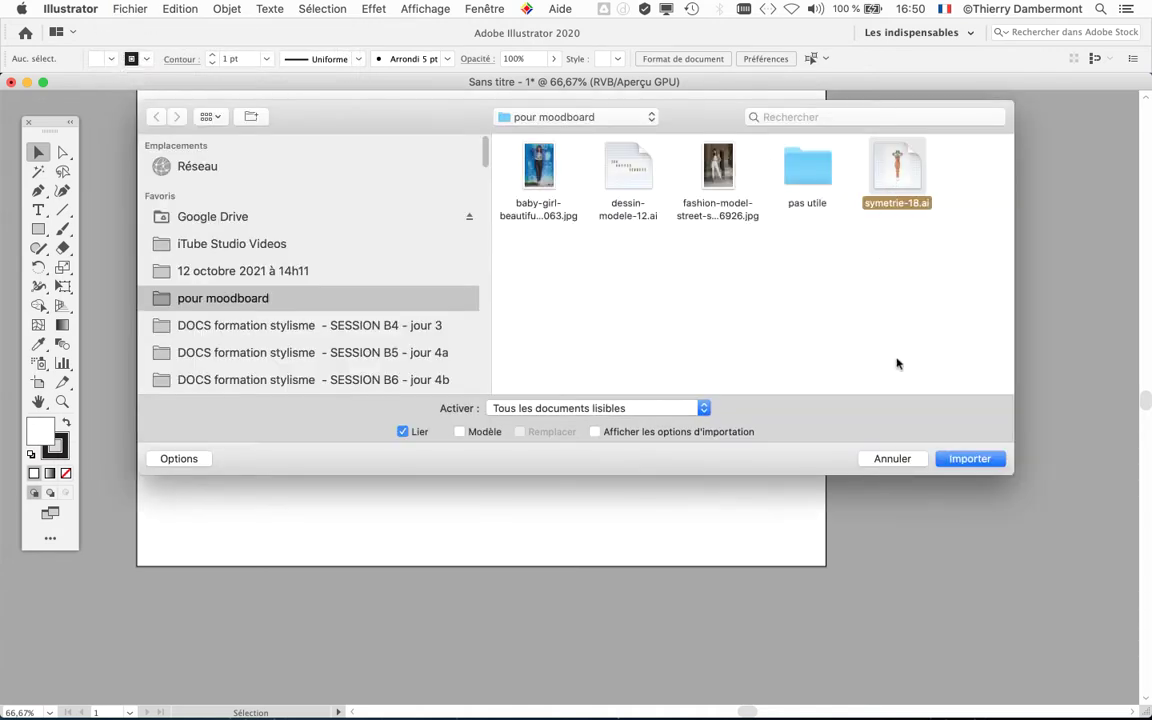
left_click(970, 460)
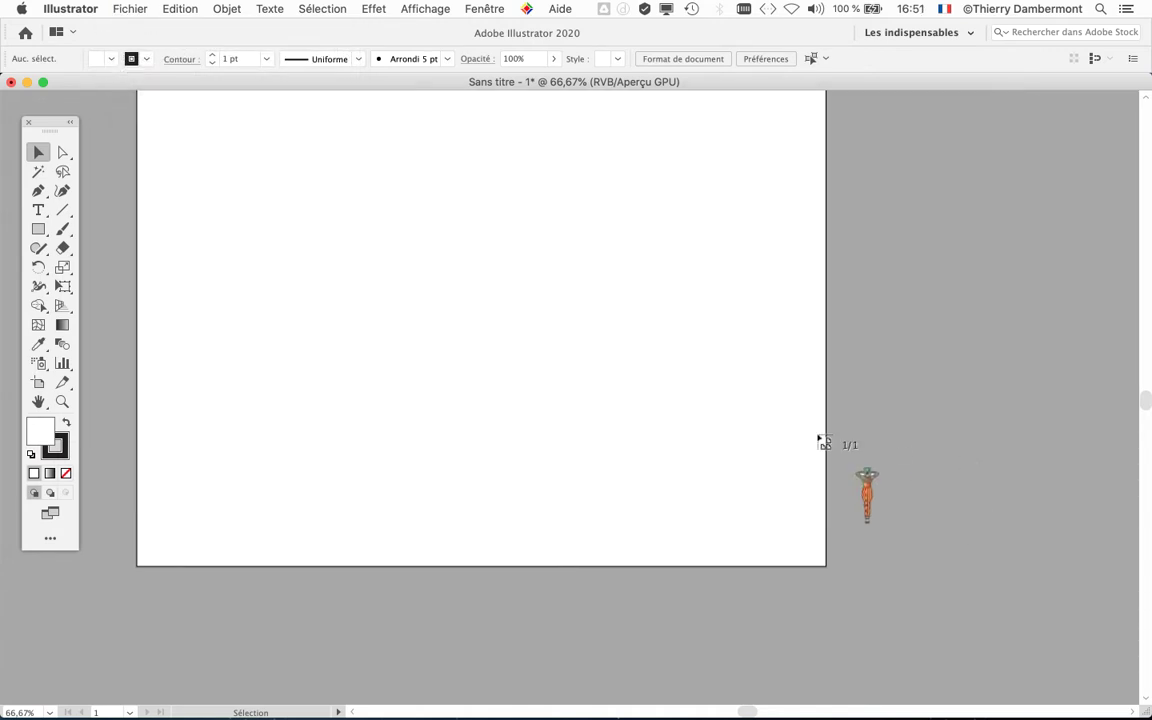
left_click_drag(338, 284, 505, 476)
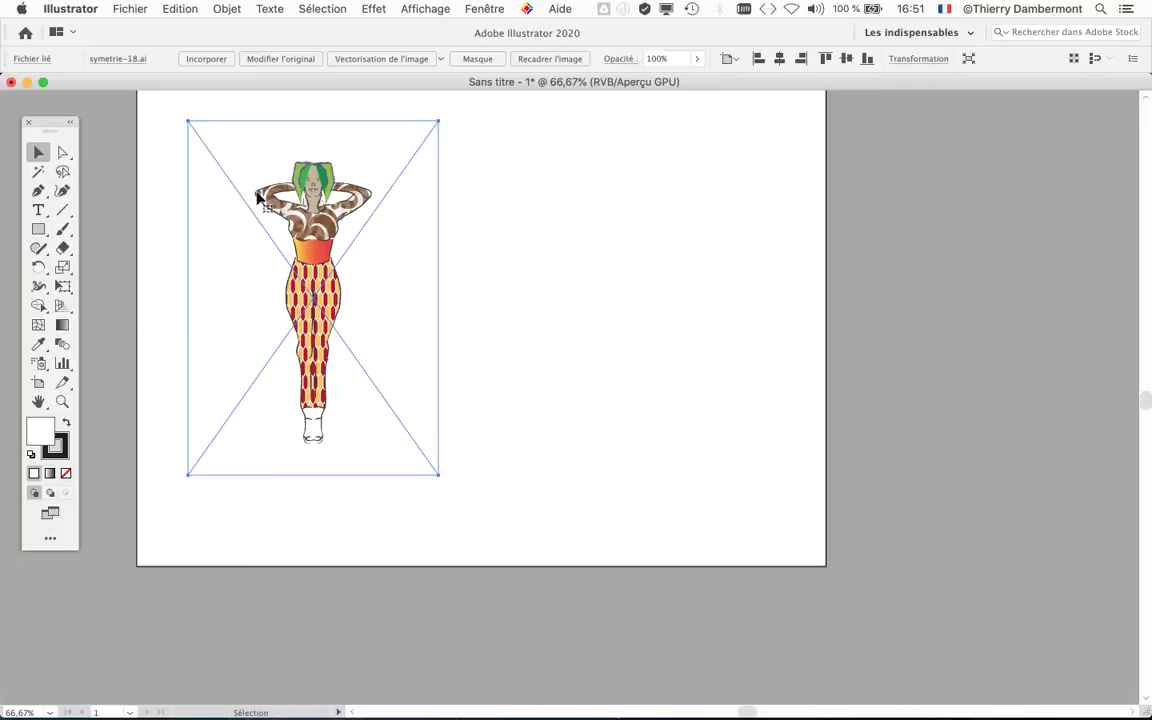
key("Delete")
Step: Import symetrie-18.ai again as a link with import options shown
left_click(122, 8)
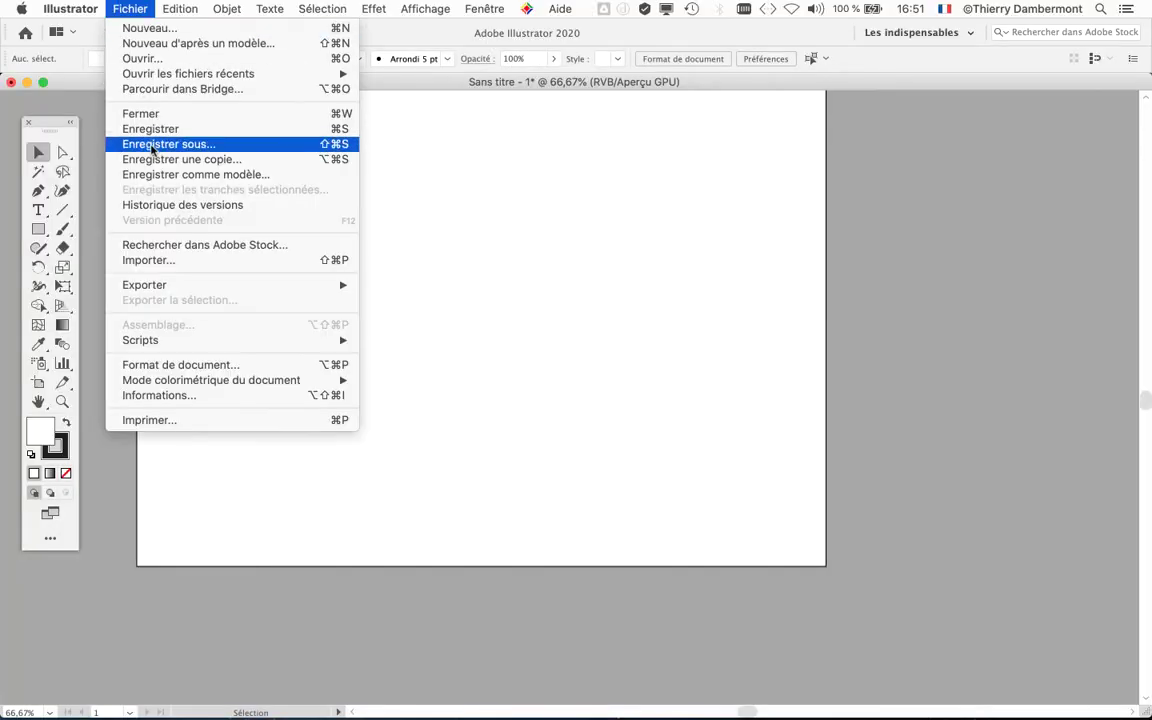
left_click(163, 235)
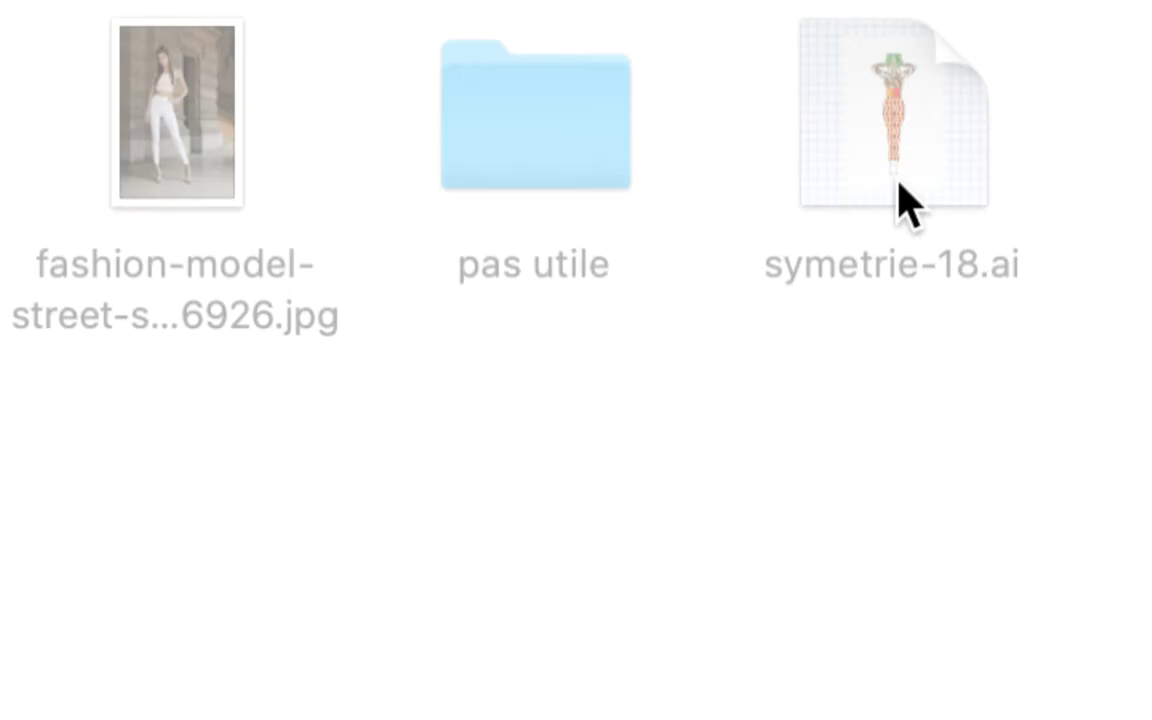
left_click(898, 186)
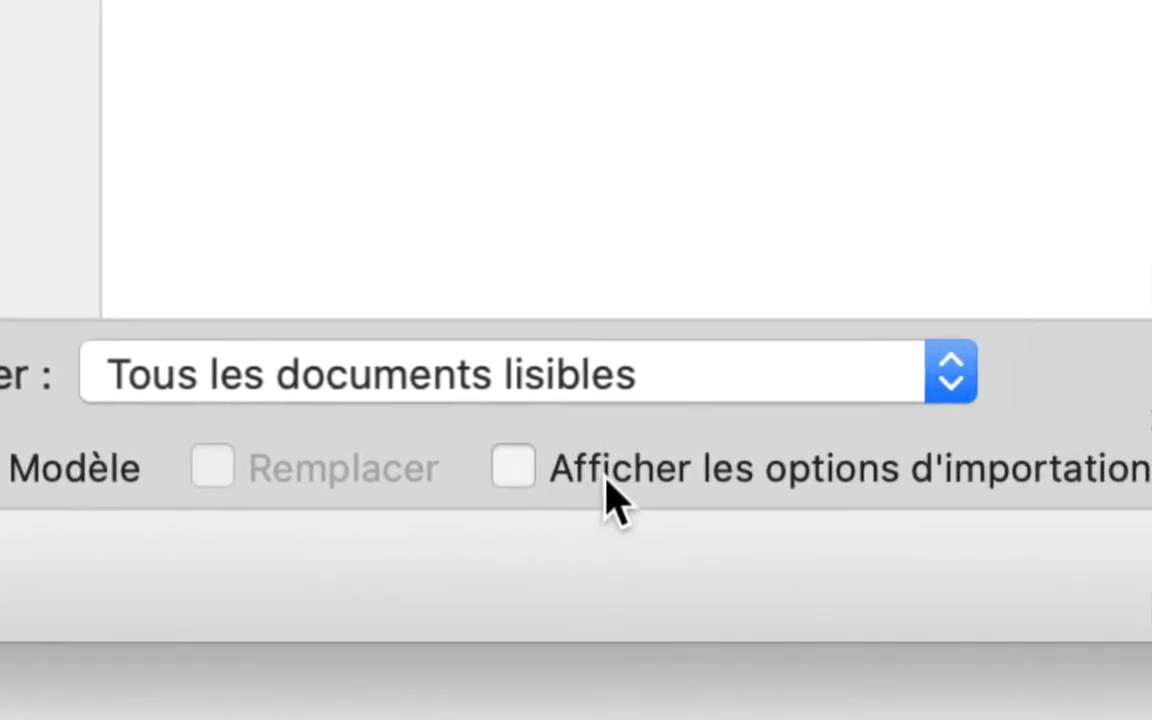
left_click(1050, 465)
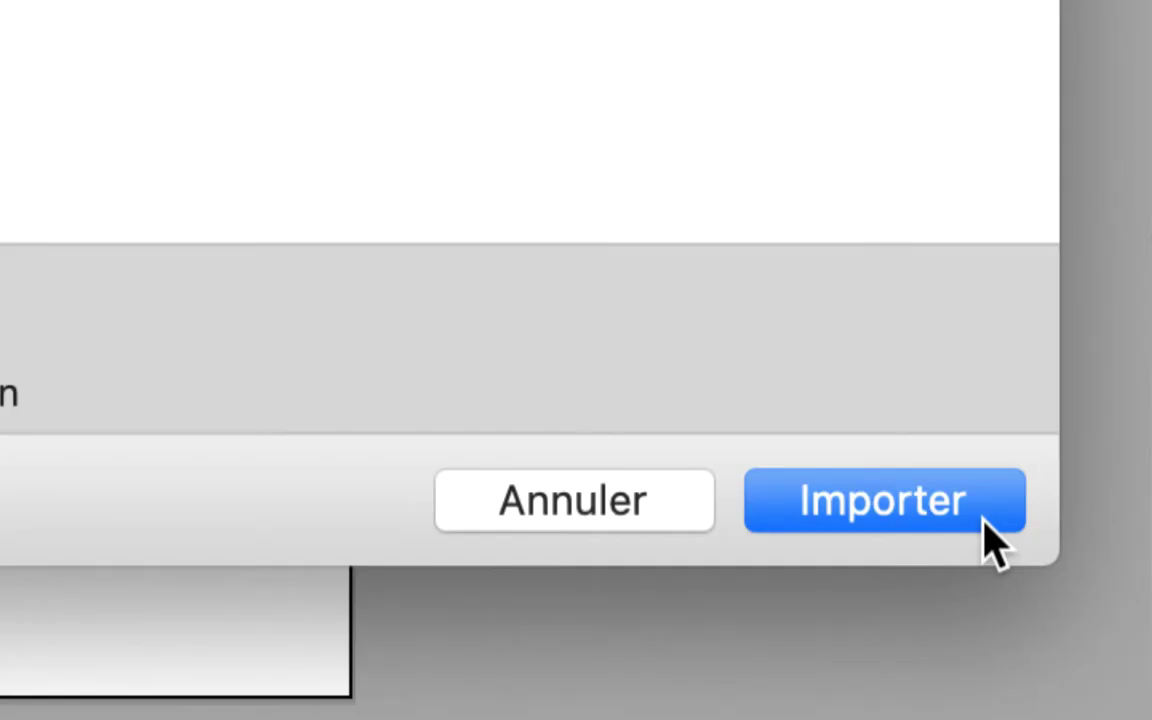
left_click(958, 517)
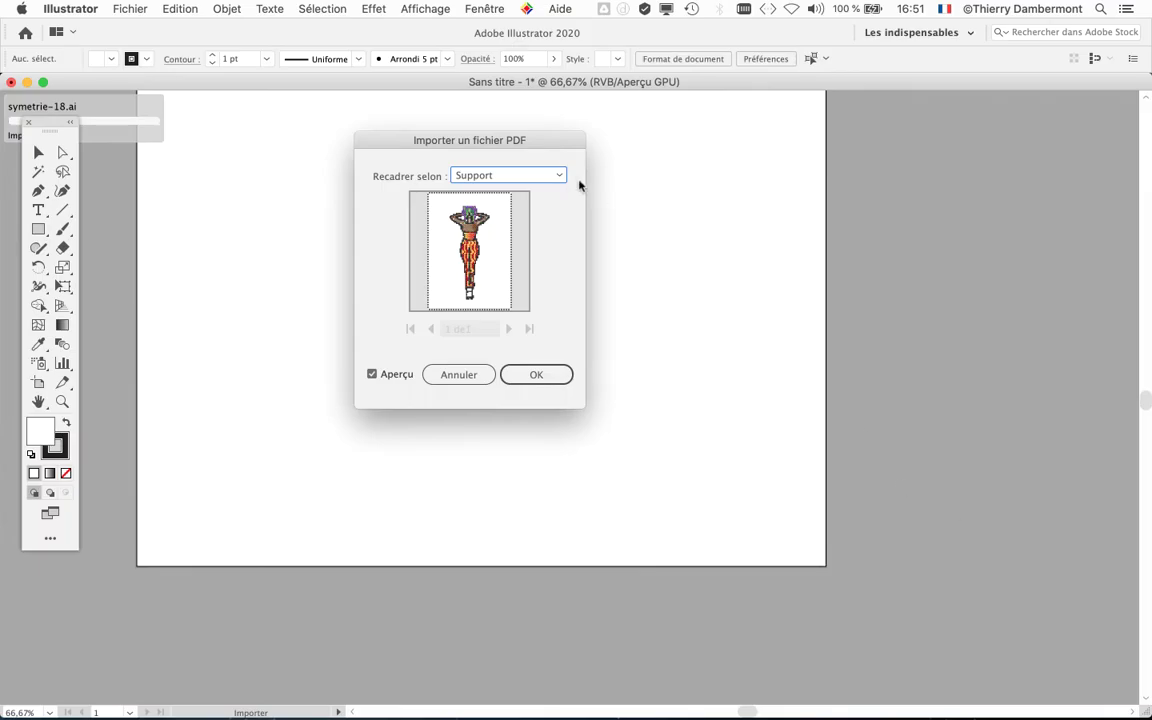
Step: Set the PDF import's Recadrer selon option to Illustration instead of Support
left_click_drag(551, 145, 851, 140)
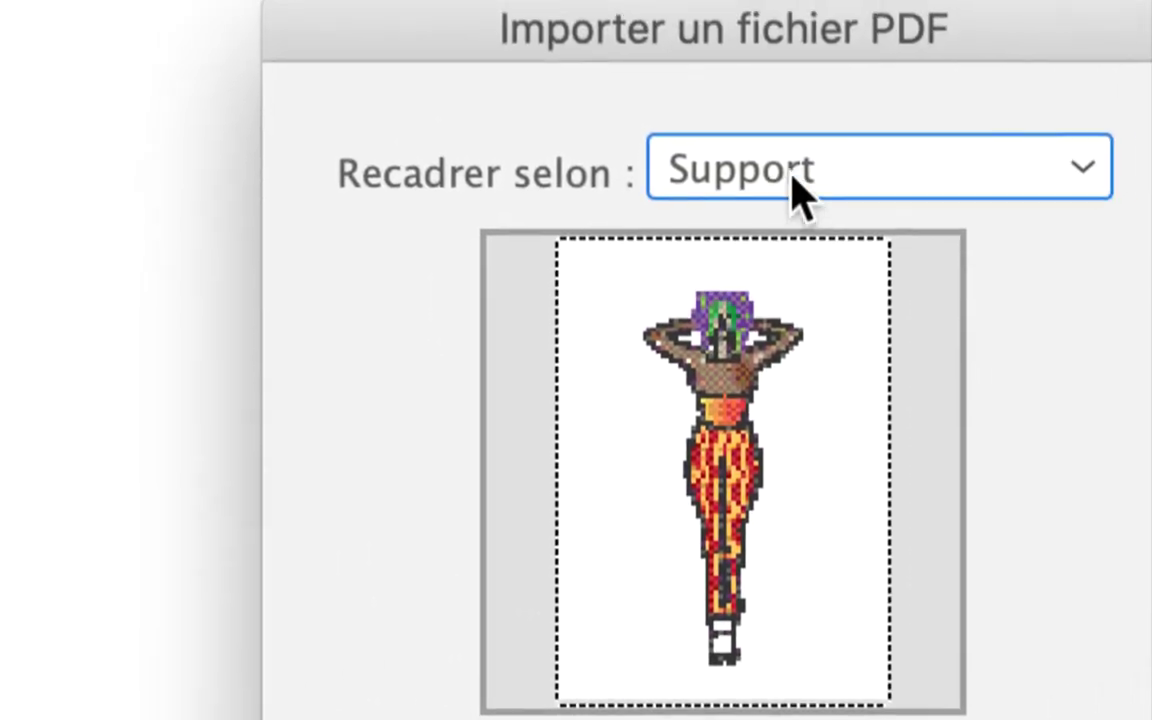
left_click(800, 190)
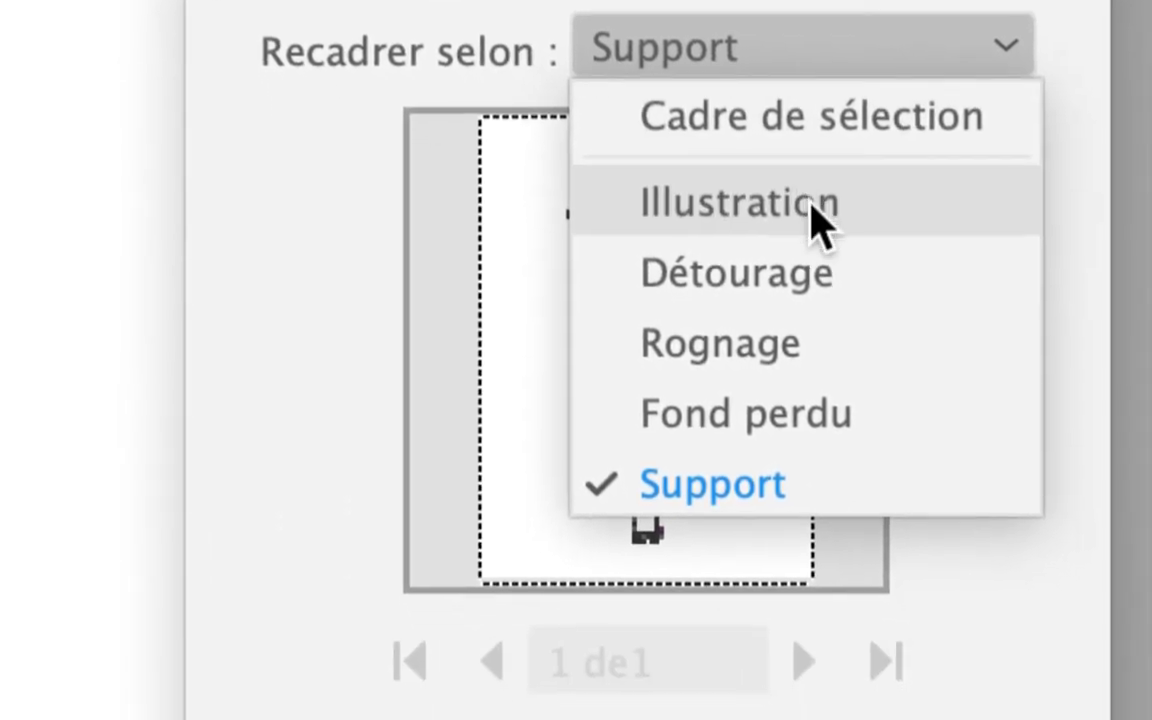
left_click(812, 200)
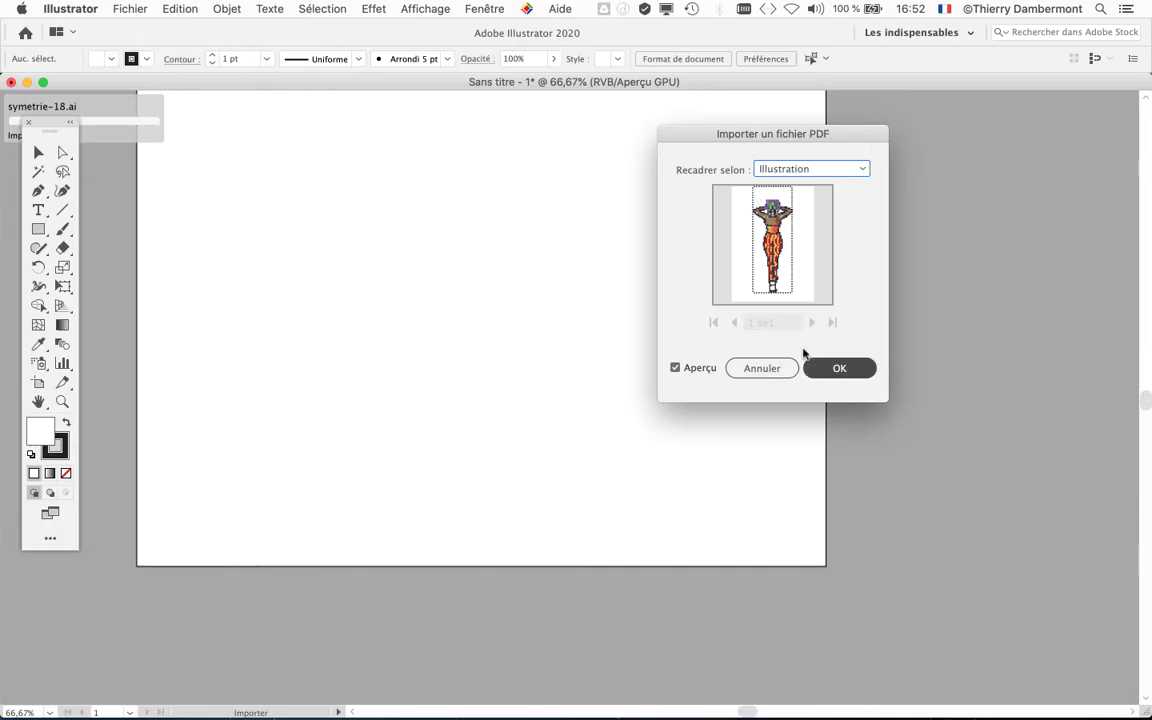
Step: Confirm the import and drag the cropped figure onto the page's upper left, nudging it slightly
left_click(830, 374)
left_click_drag(213, 122, 465, 463)
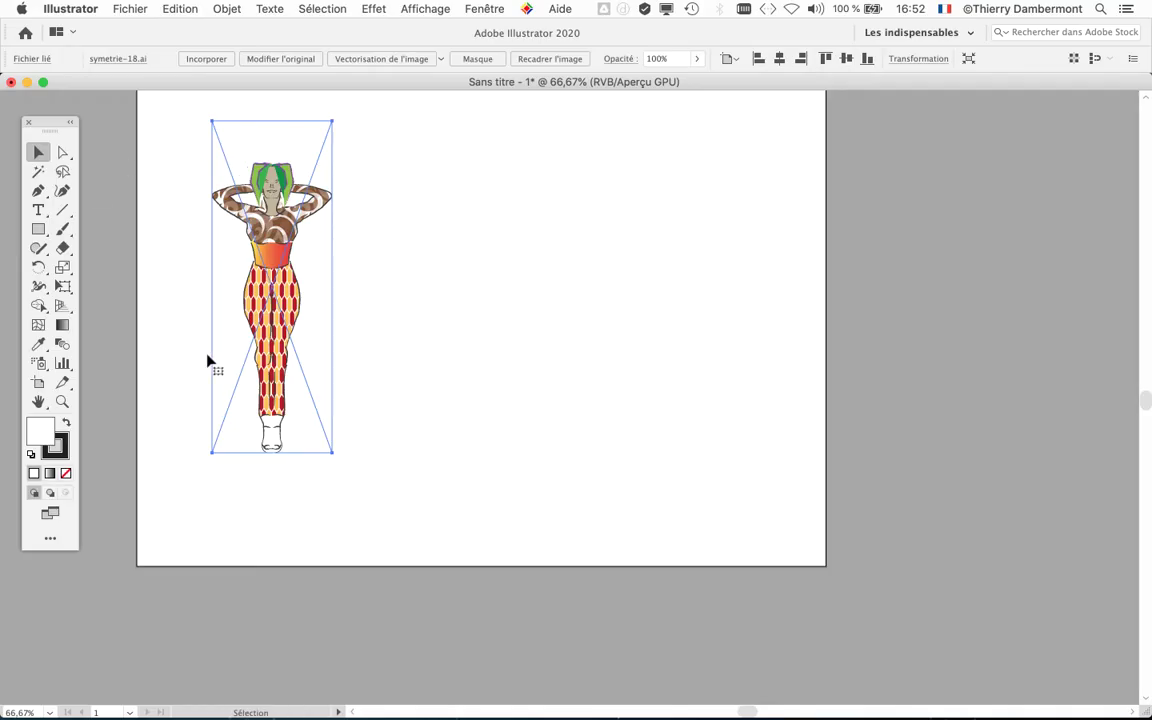
left_click_drag(284, 253, 260, 265)
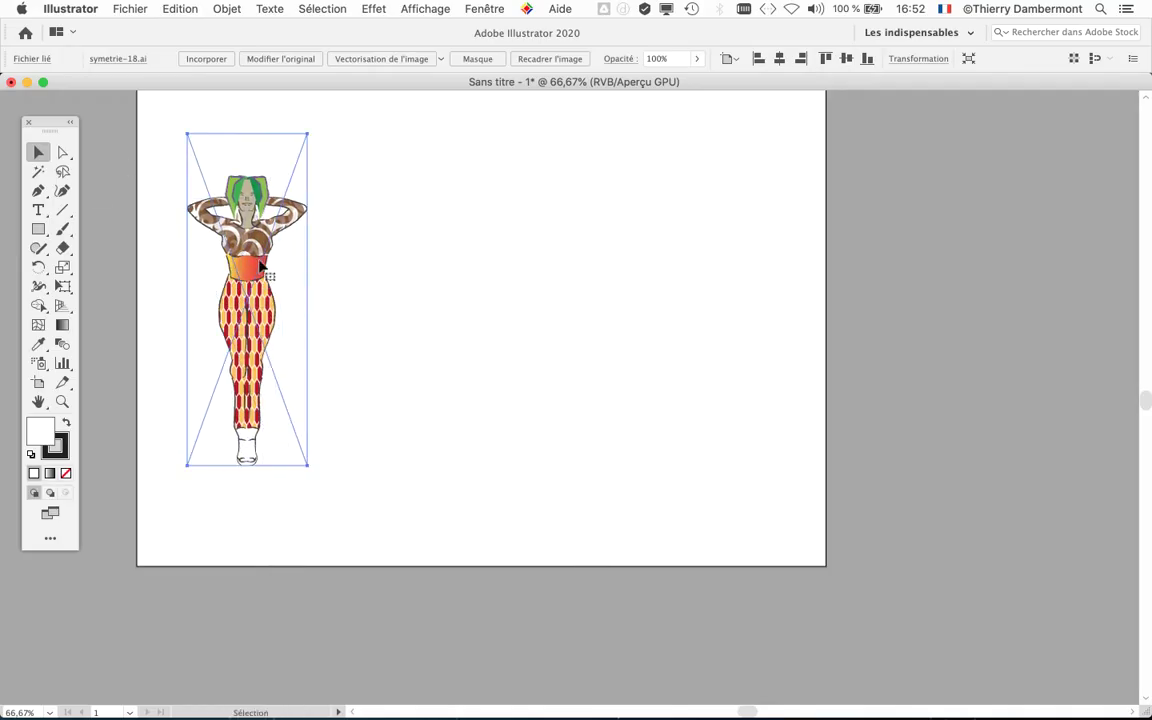
Step: Open symetrie-18.ai from Finder's pour moodboard folder in Illustrator with Cmd+O
key("super+Tab")
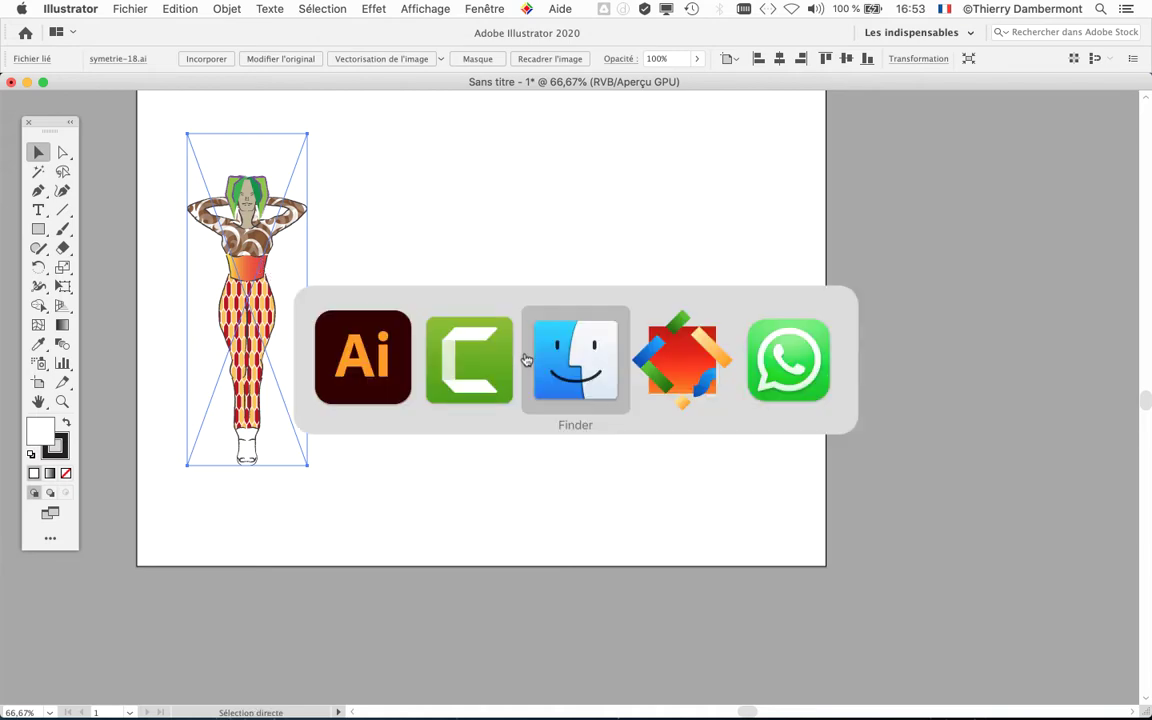
left_click(651, 314)
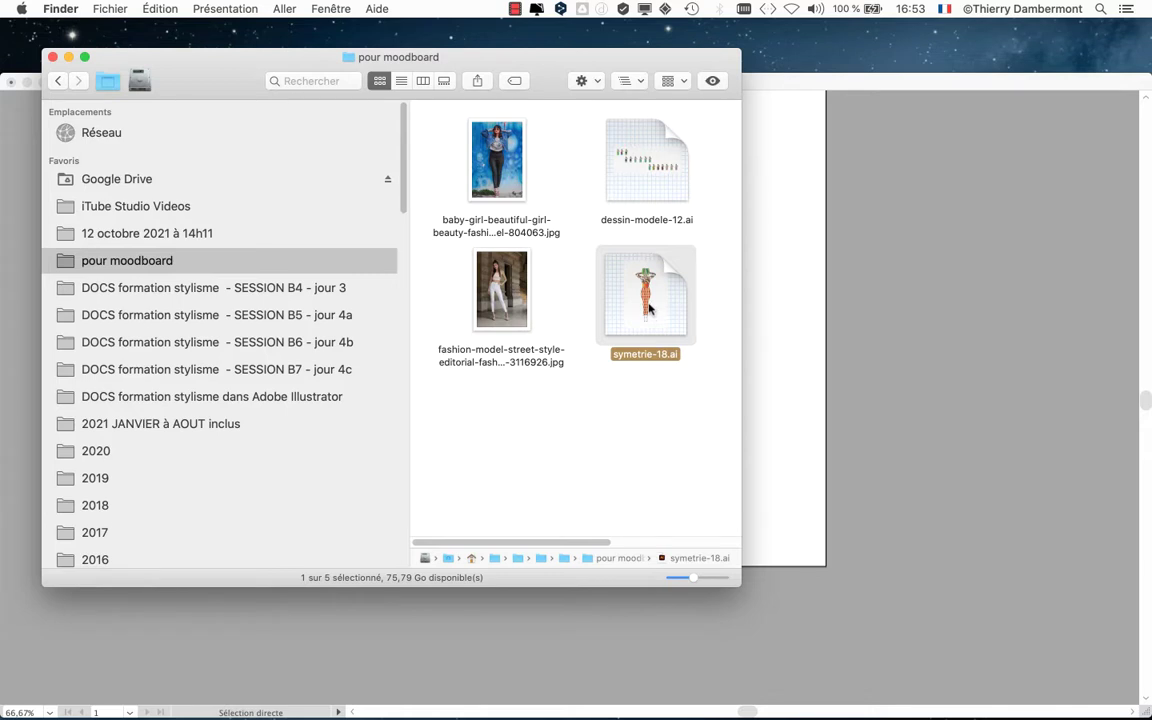
key("super+o")
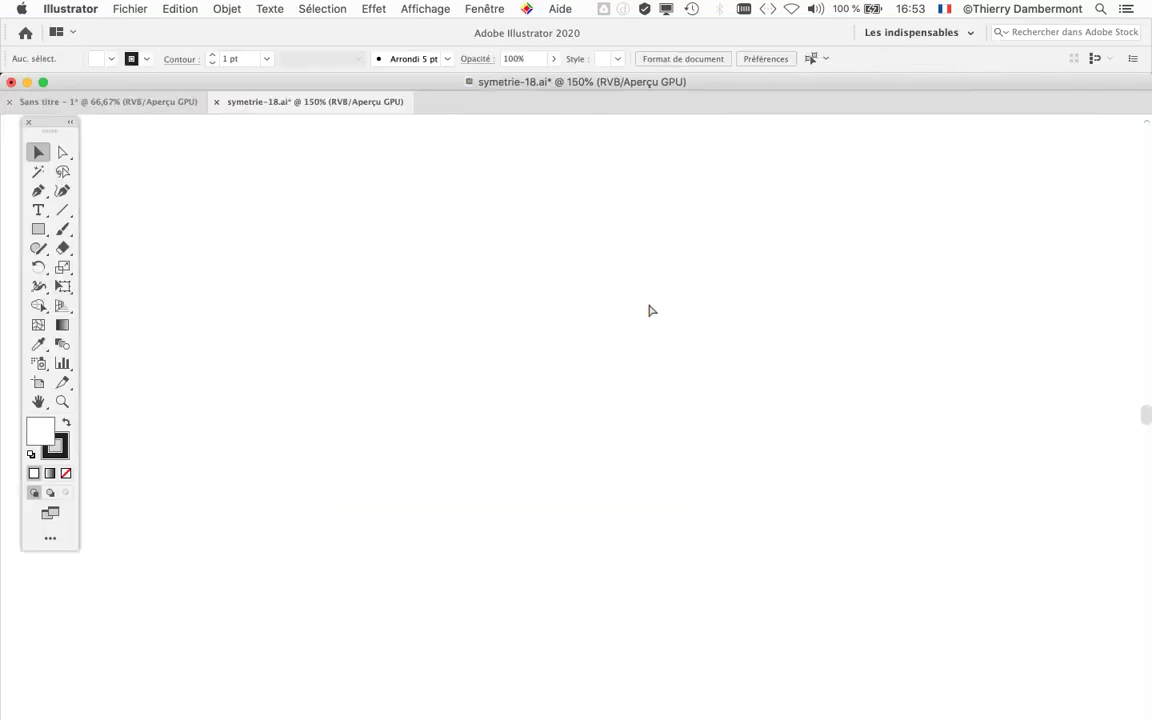
Step: Zoom and pan to frame the whole A4 page of symetrie-18.ai
key("super+minus")
key("super+minus")
key("super+minus")
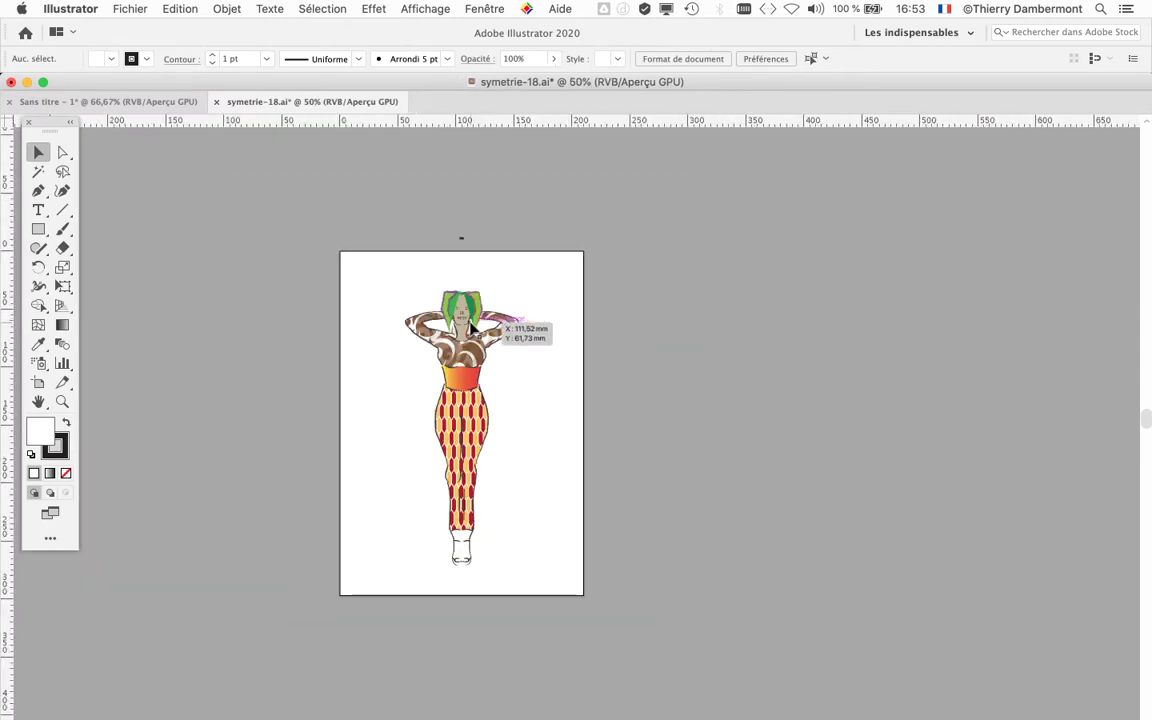
key("super+minus")
left_click_drag(498, 357, 546, 303)
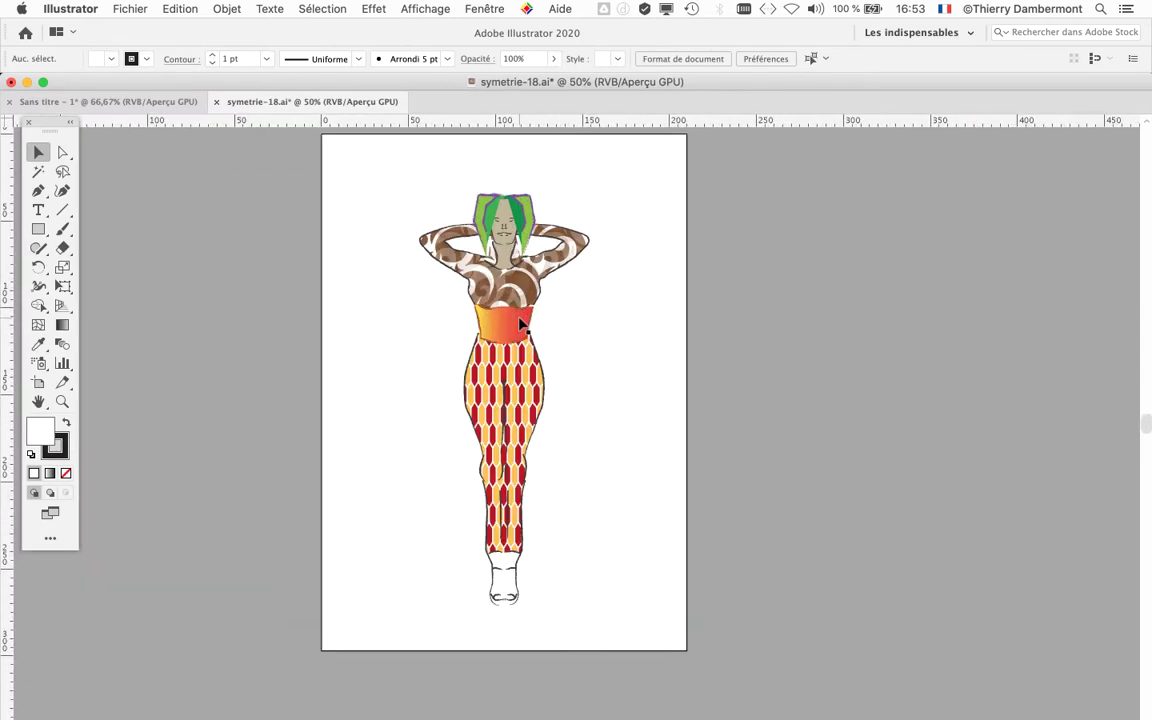
key("super+plus")
left_click_drag(403, 401, 401, 426)
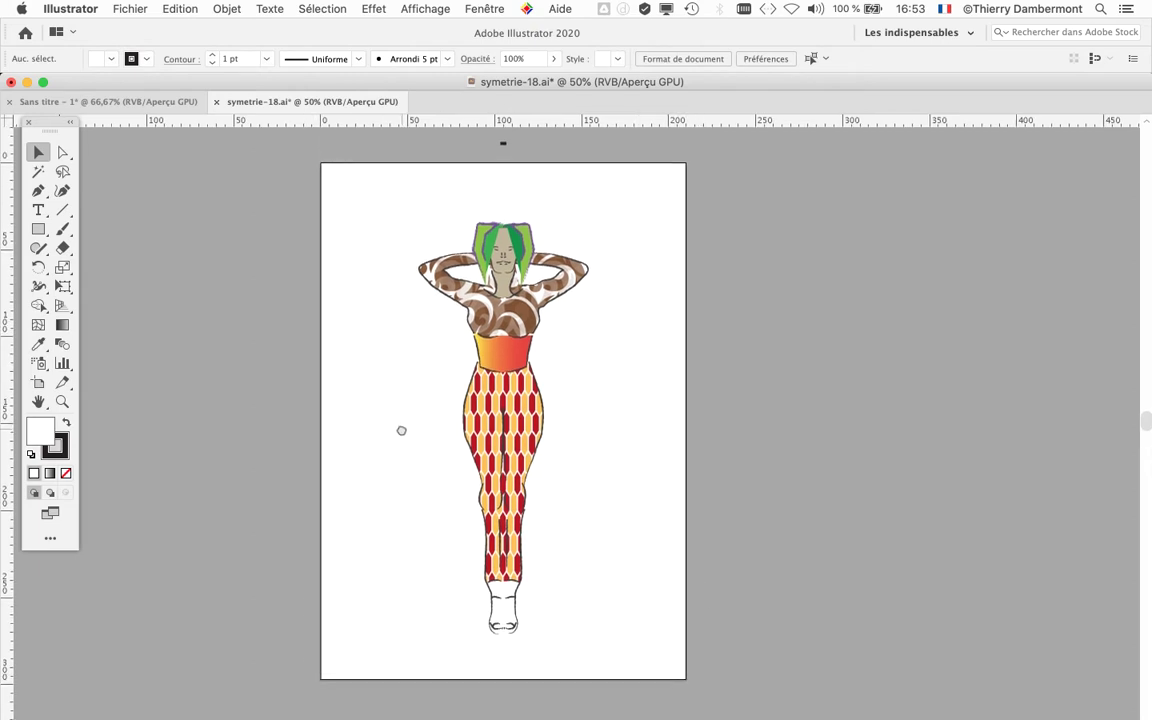
Step: Inspect the 210 × 297 mm artboard, toggle the Contrôle panel off and on, return to Selection
left_click(34, 387)
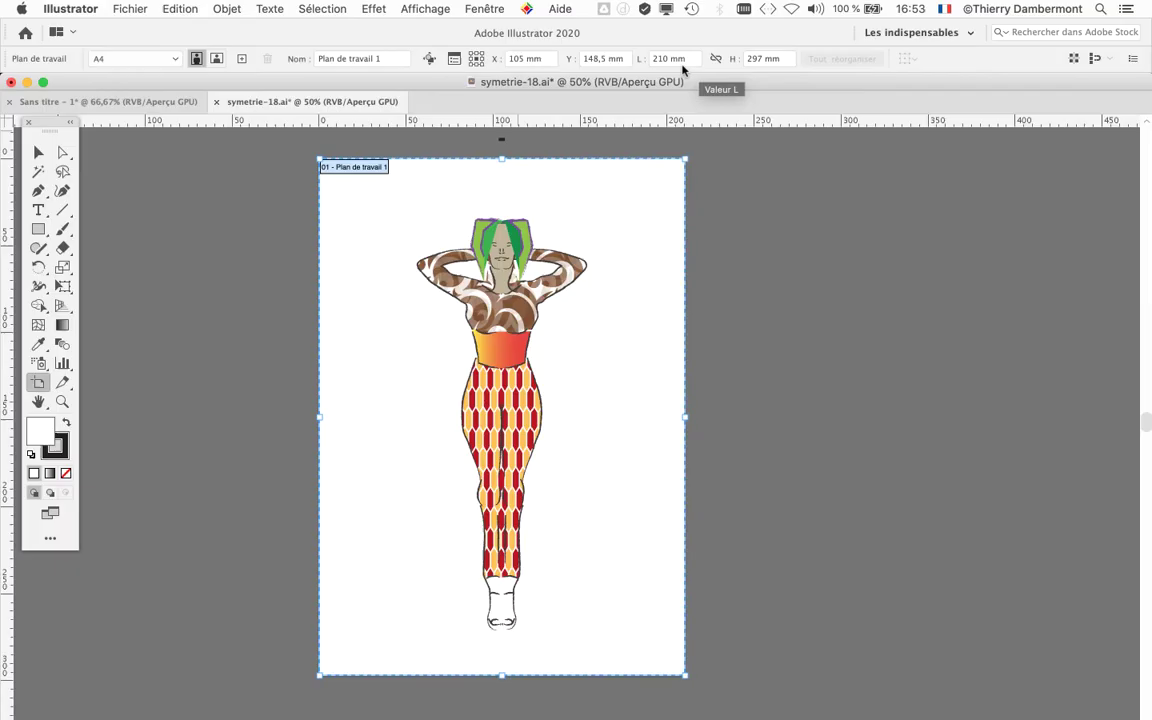
left_click(484, 8)
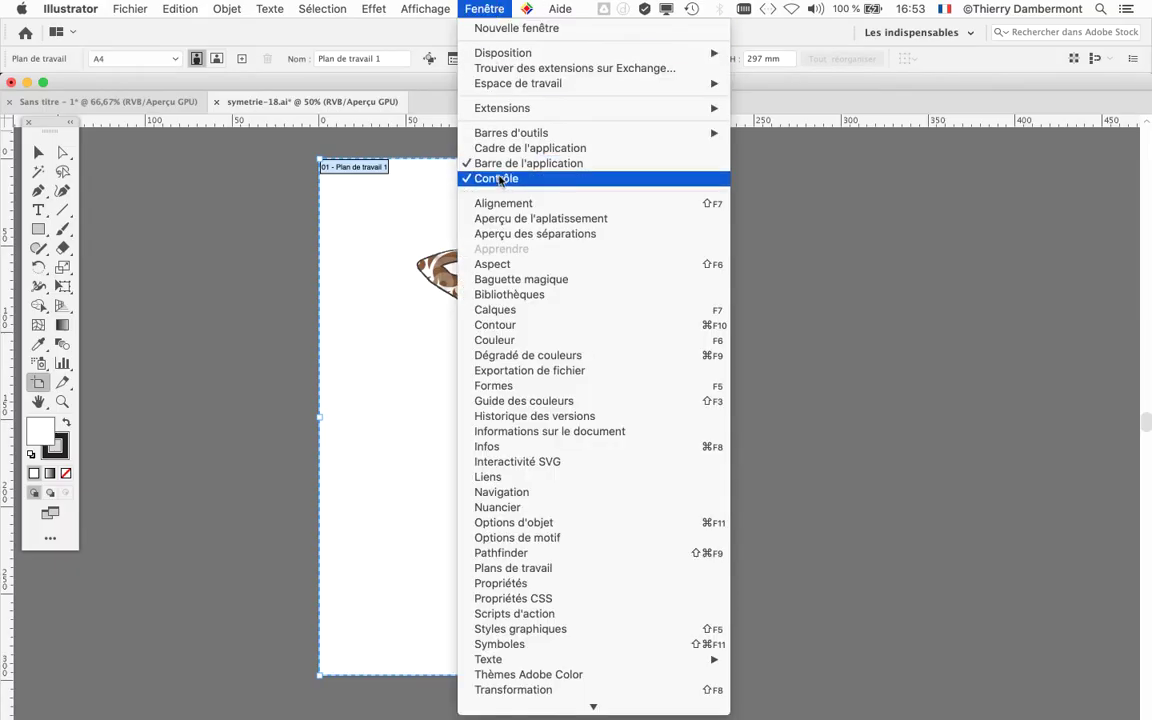
left_click(500, 172)
left_click(484, 8)
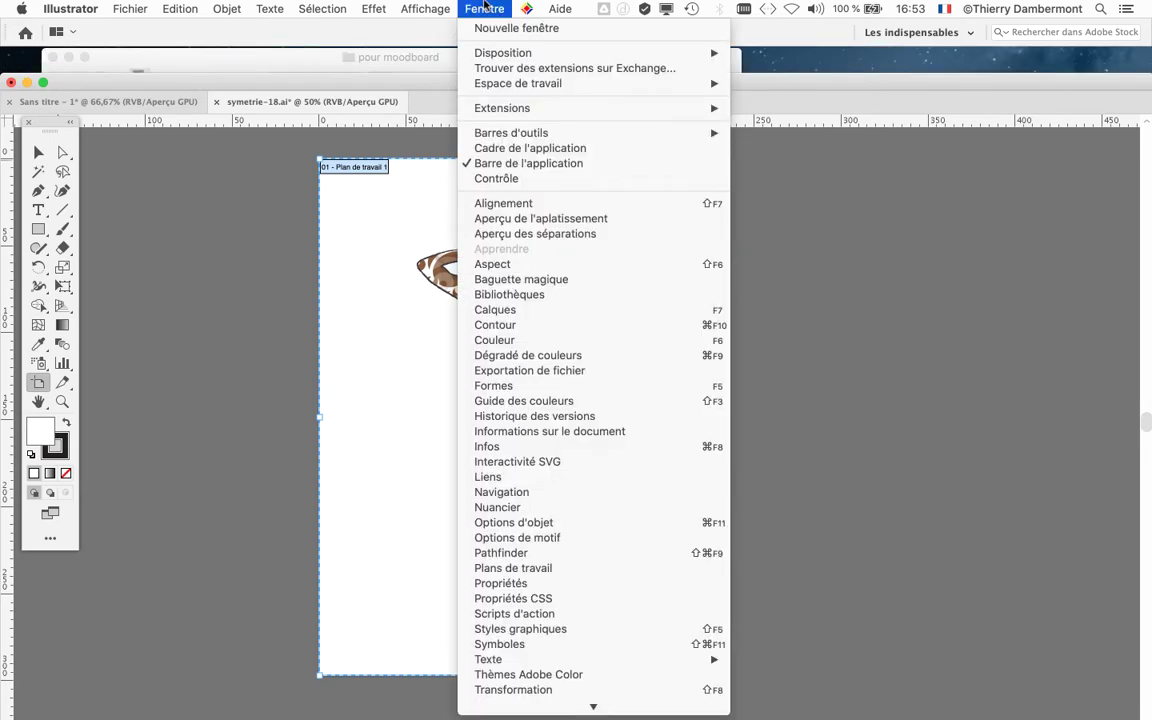
left_click(508, 179)
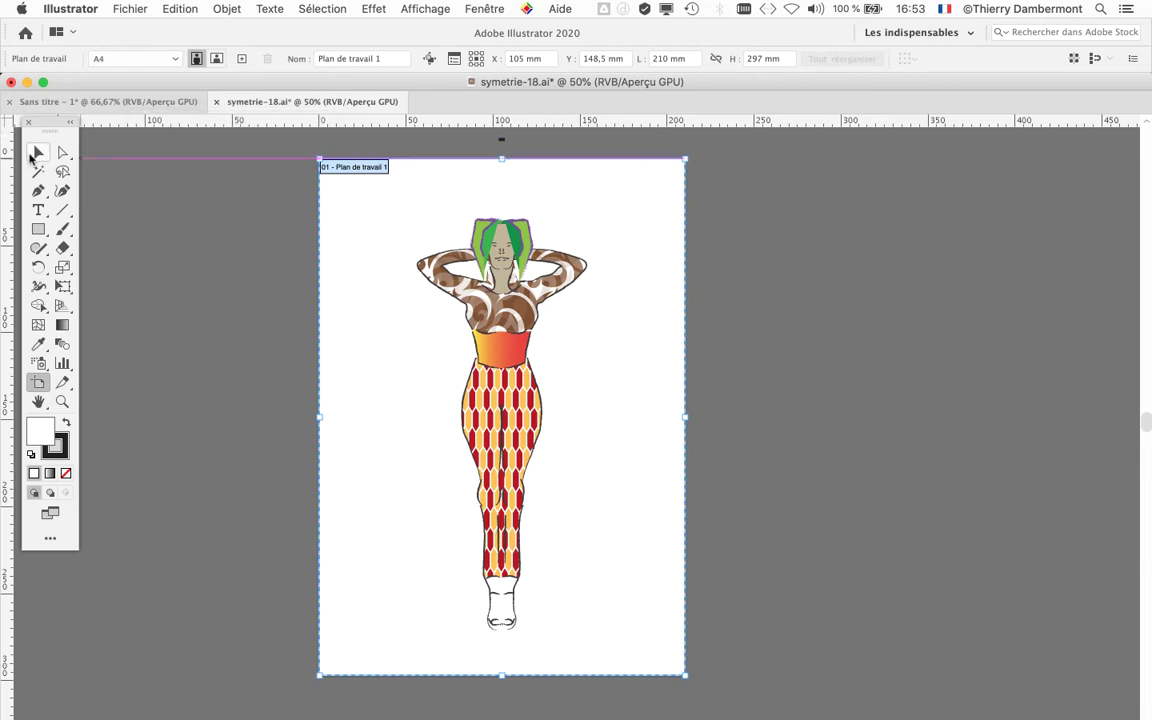
left_click(35, 155)
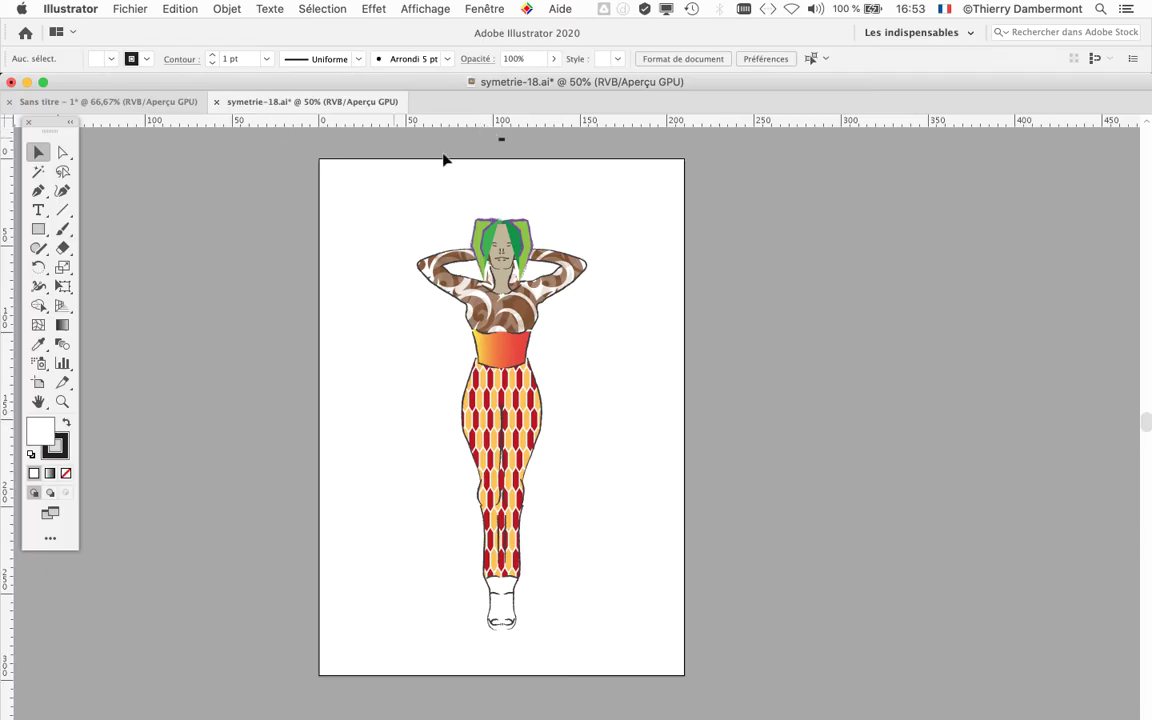
left_click(511, 350)
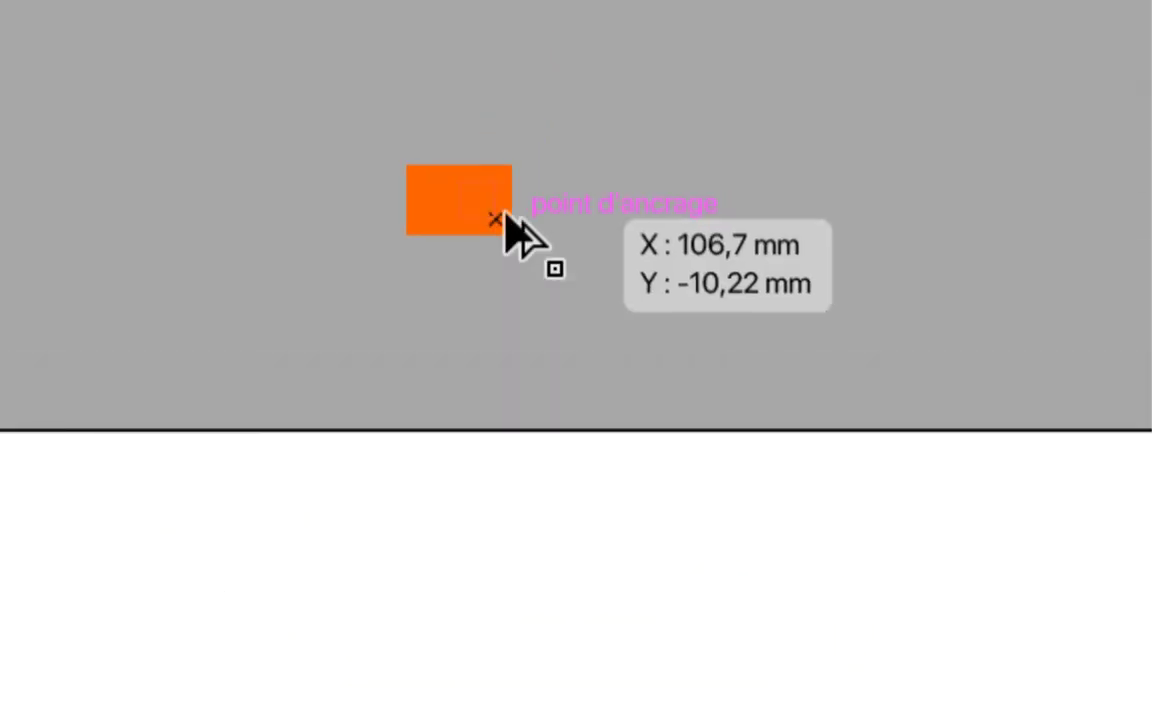
left_click(500, 228)
left_click(482, 212)
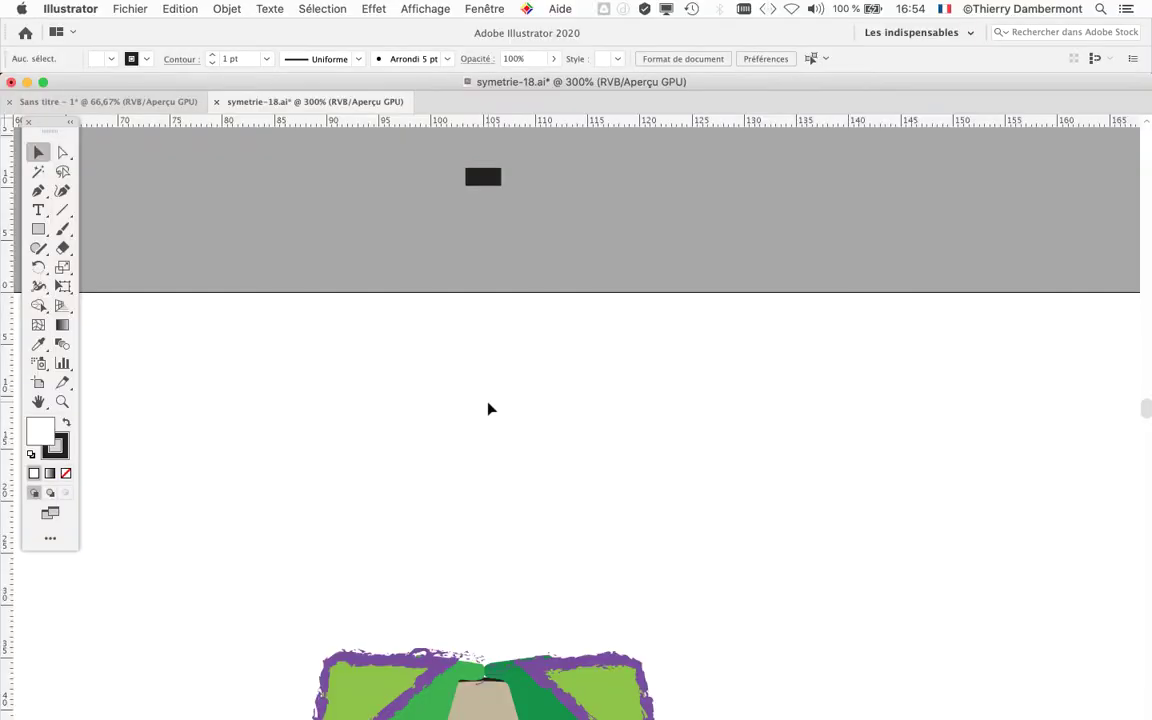
scroll(490, 408, "down", 2)
scroll(490, 408, "down", 1)
scroll(490, 408, "down", 1)
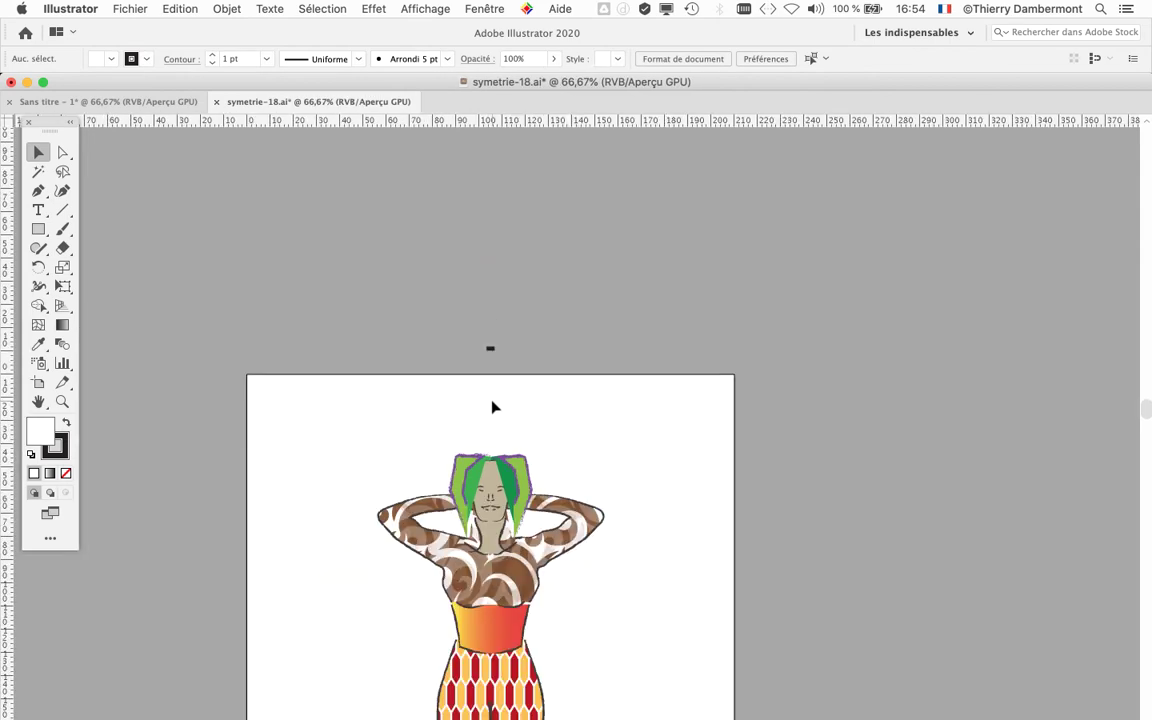
scroll(492, 407, "down", 1)
left_click(498, 472)
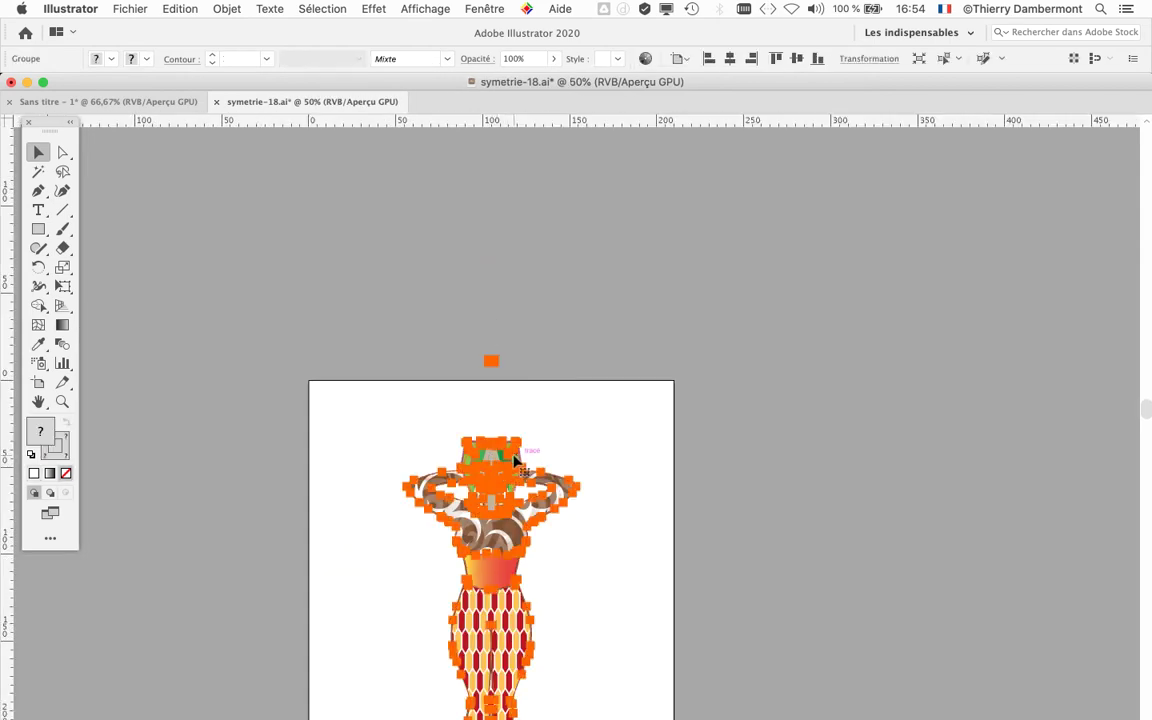
scroll(560, 526, "down", 2)
scroll(560, 526, "down", 1)
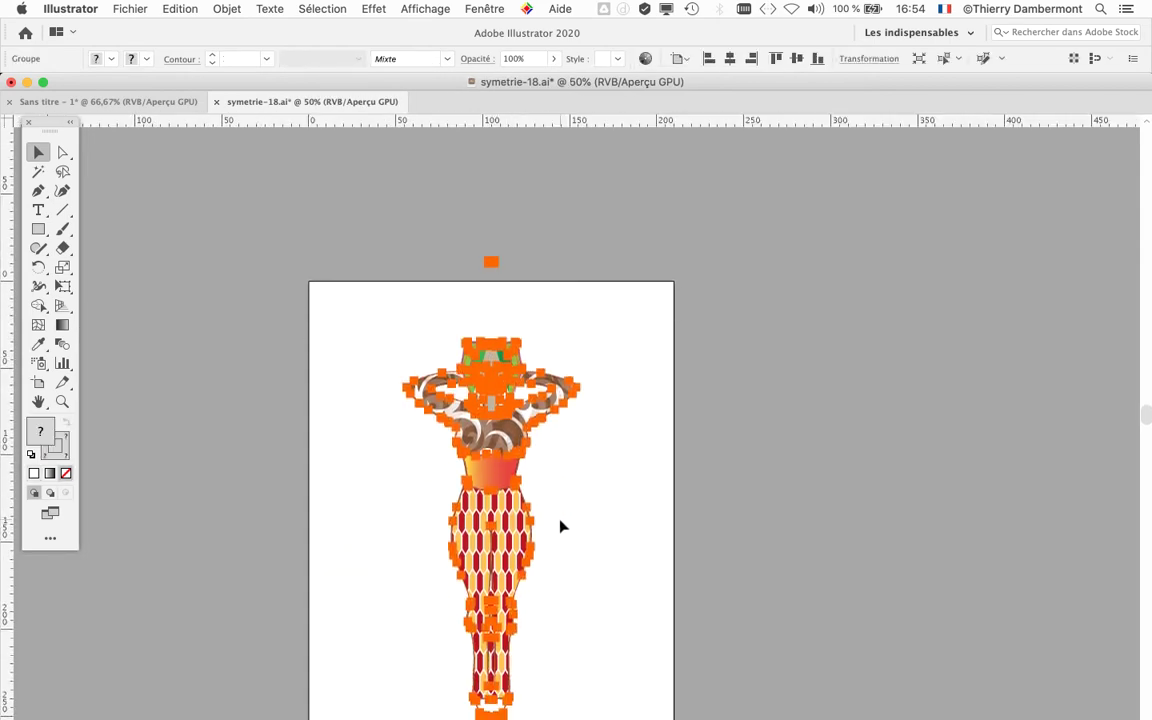
scroll(560, 526, "down", 1)
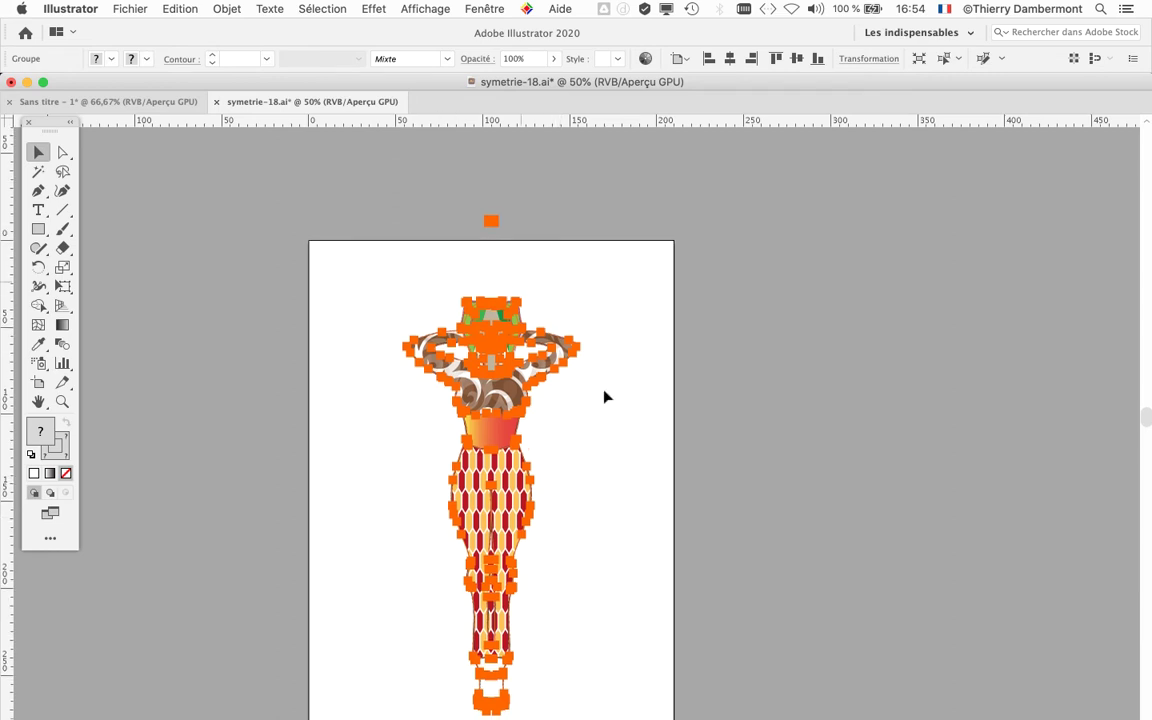
scroll(489, 224, "up", 2)
scroll(489, 224, "up", 2)
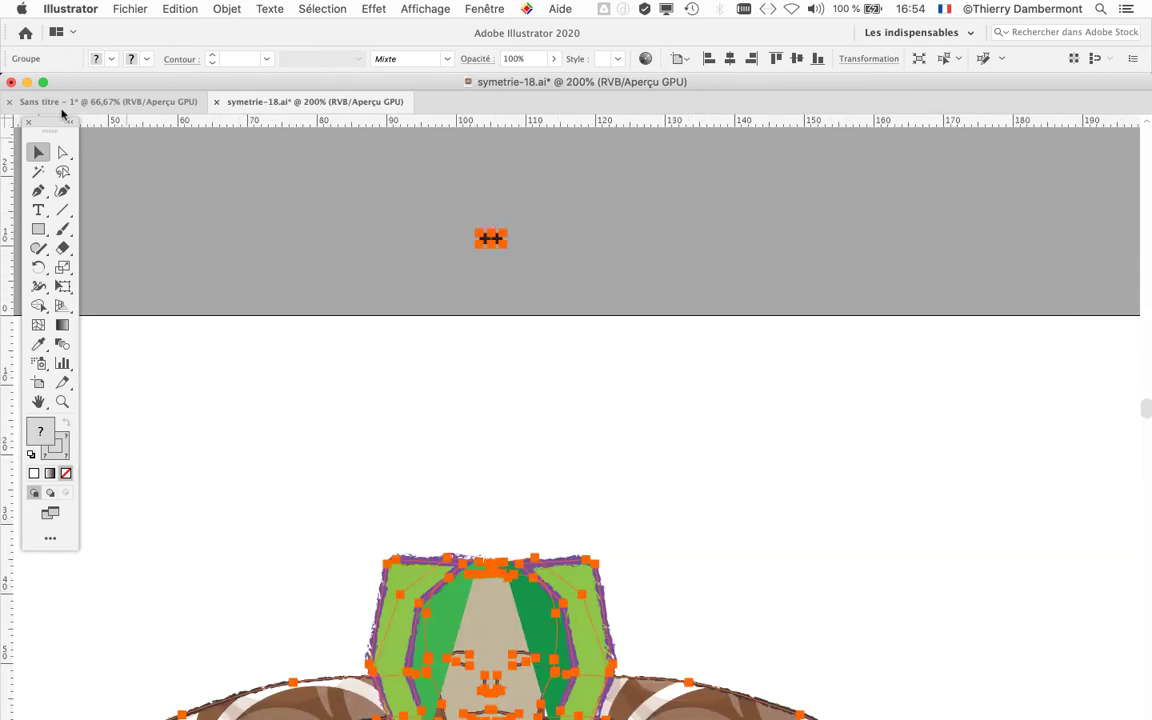
Step: Switch to the Group Selection tool and select a square of the small dark mark
left_click_drag(62, 115, 330, 190)
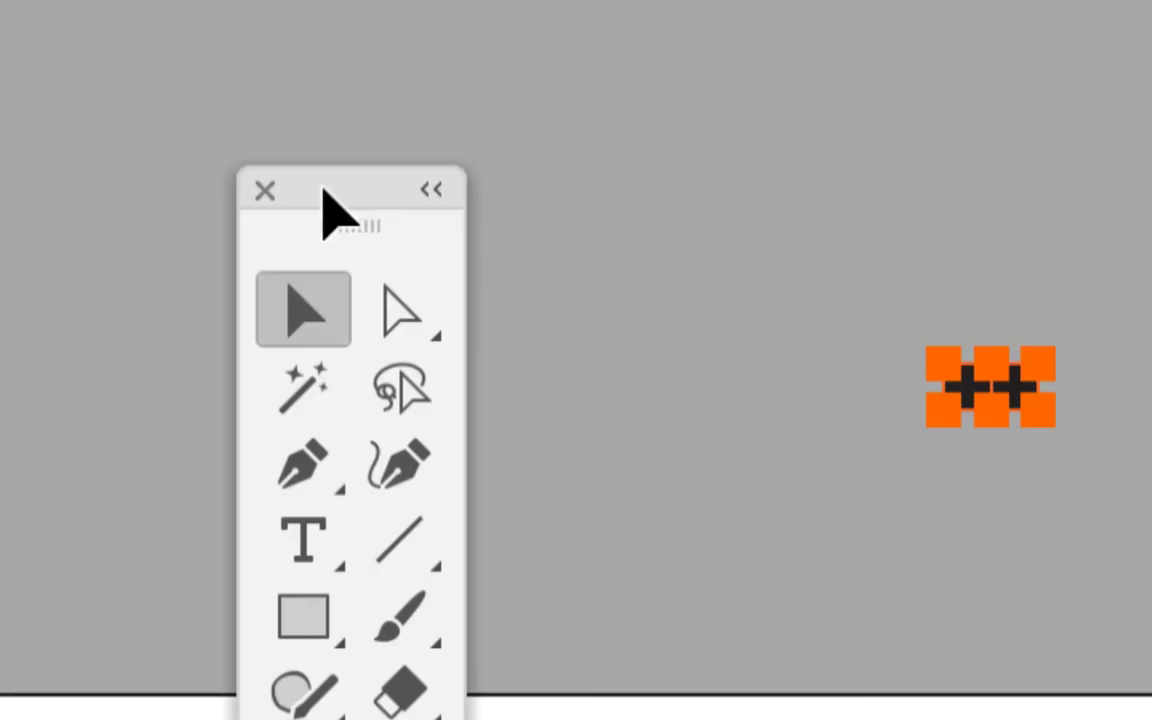
left_click(402, 312)
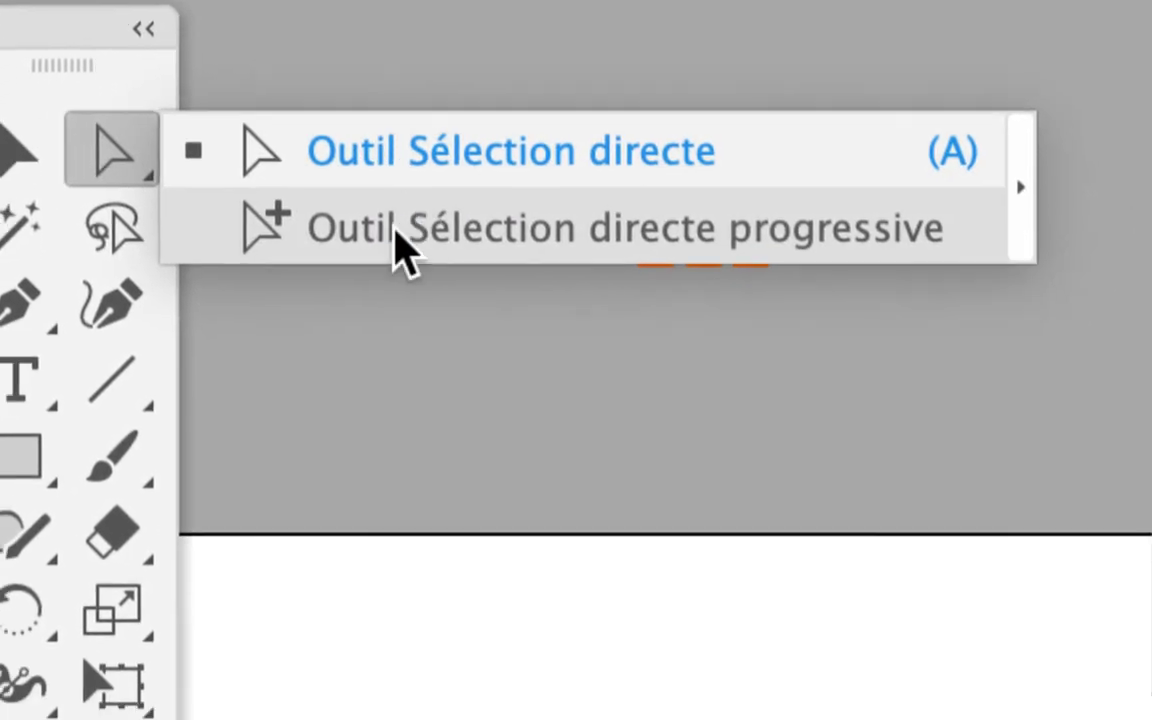
left_click(398, 250)
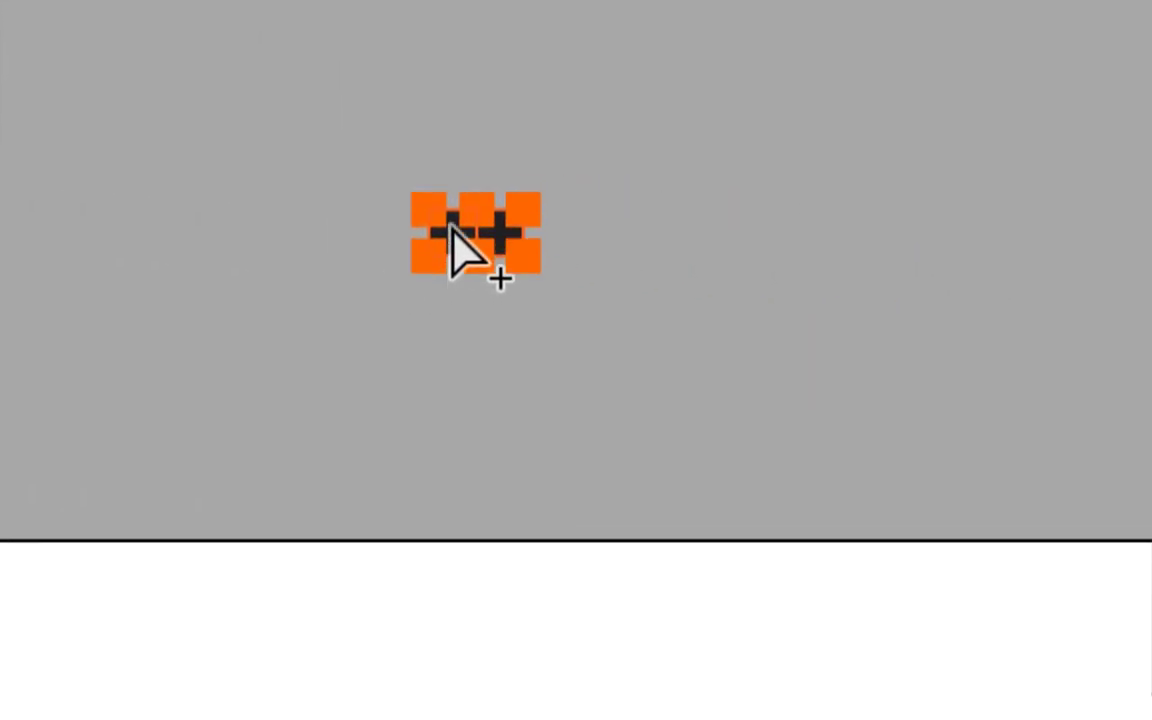
left_click(452, 230)
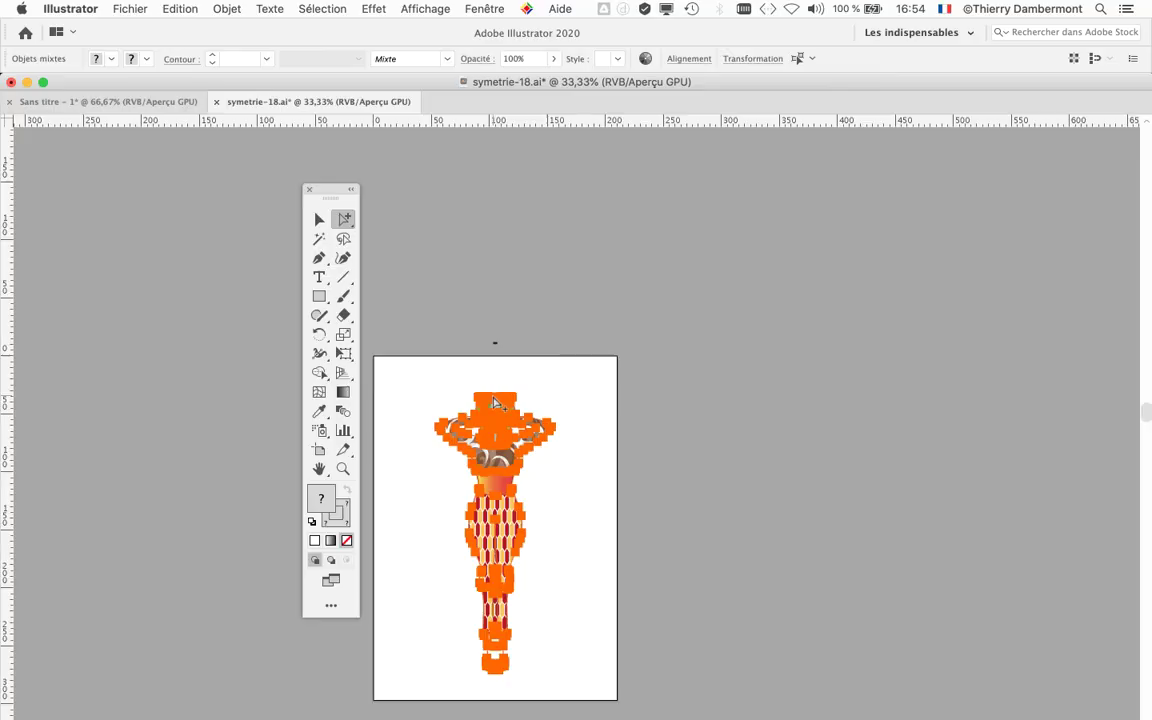
left_click_drag(316, 190, 218, 184)
scroll(523, 275, "down", 5)
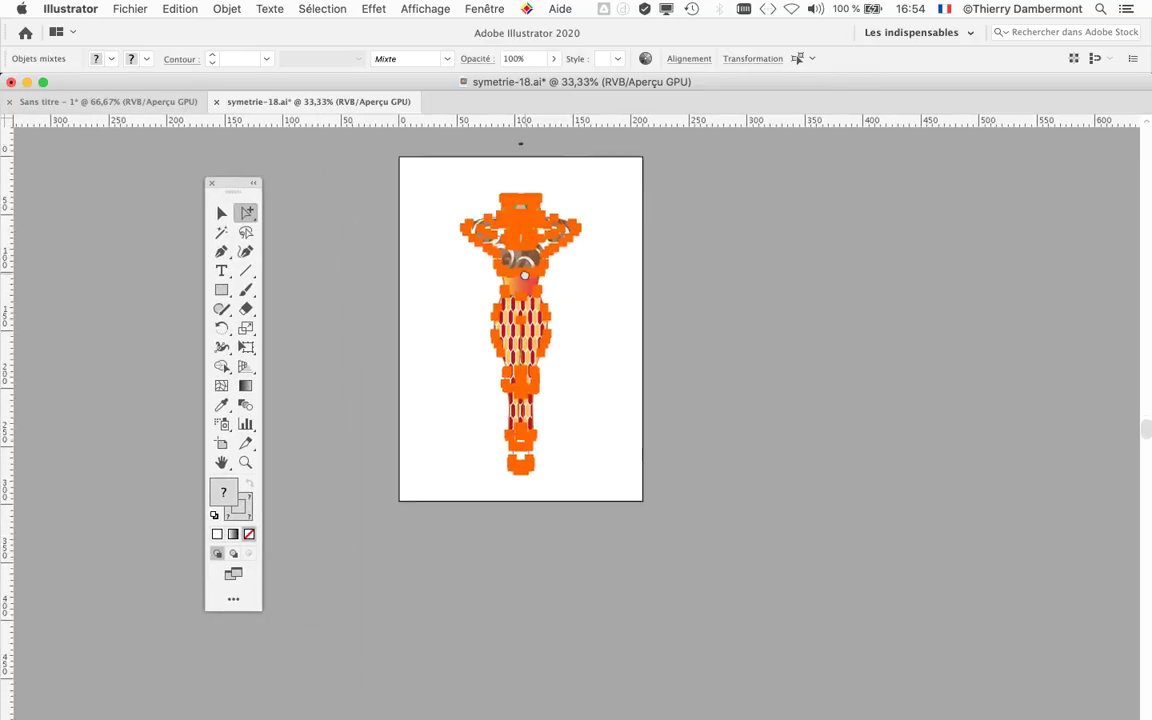
scroll(524, 275, "up", 1)
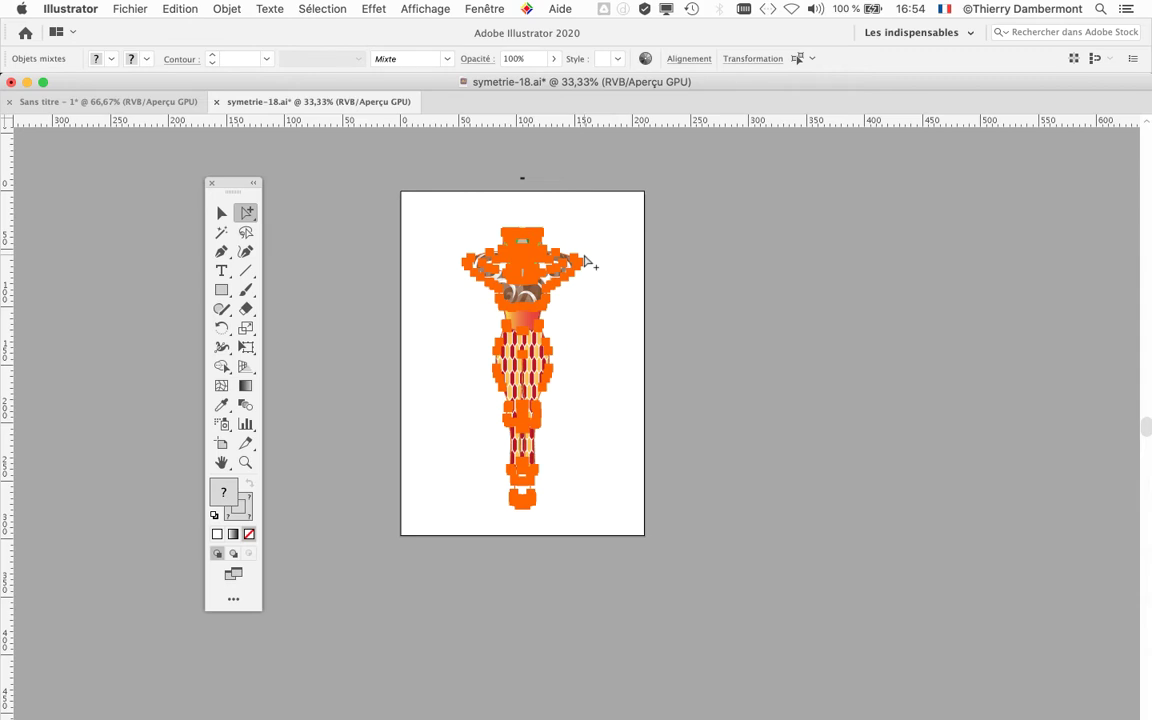
scroll(520, 260, "up", 1)
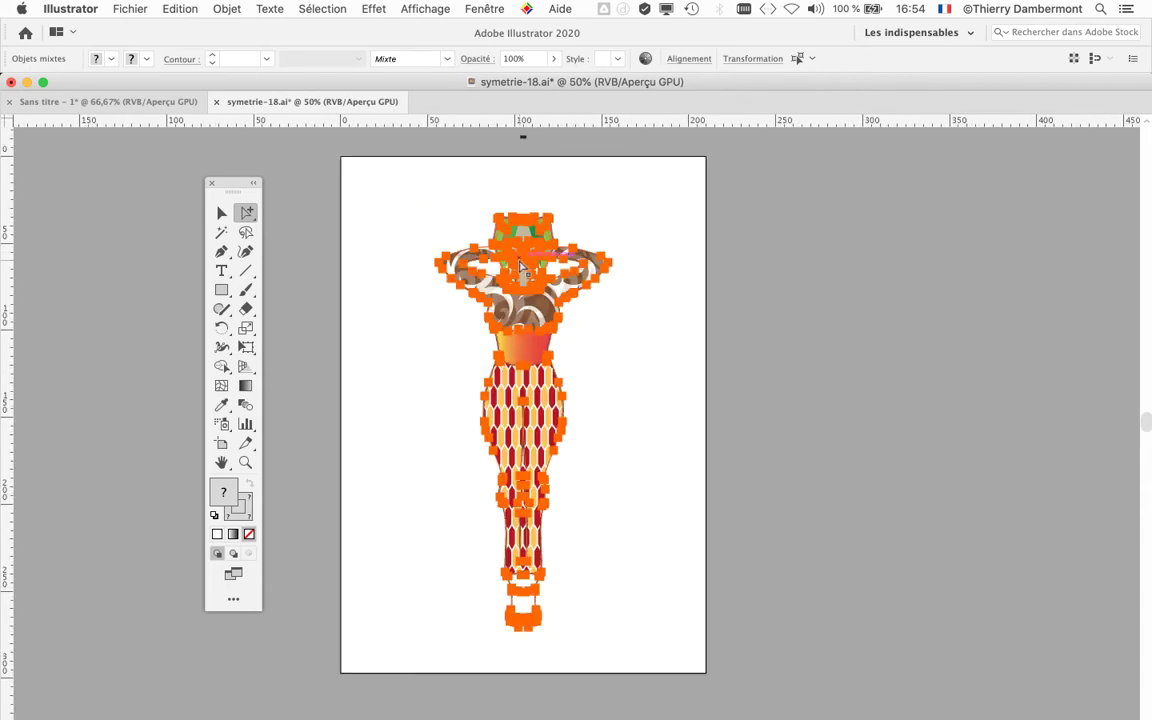
Step: Copy the figure with Edition > Copier and return to the 'Sans titre - 1' document
left_click(175, 8)
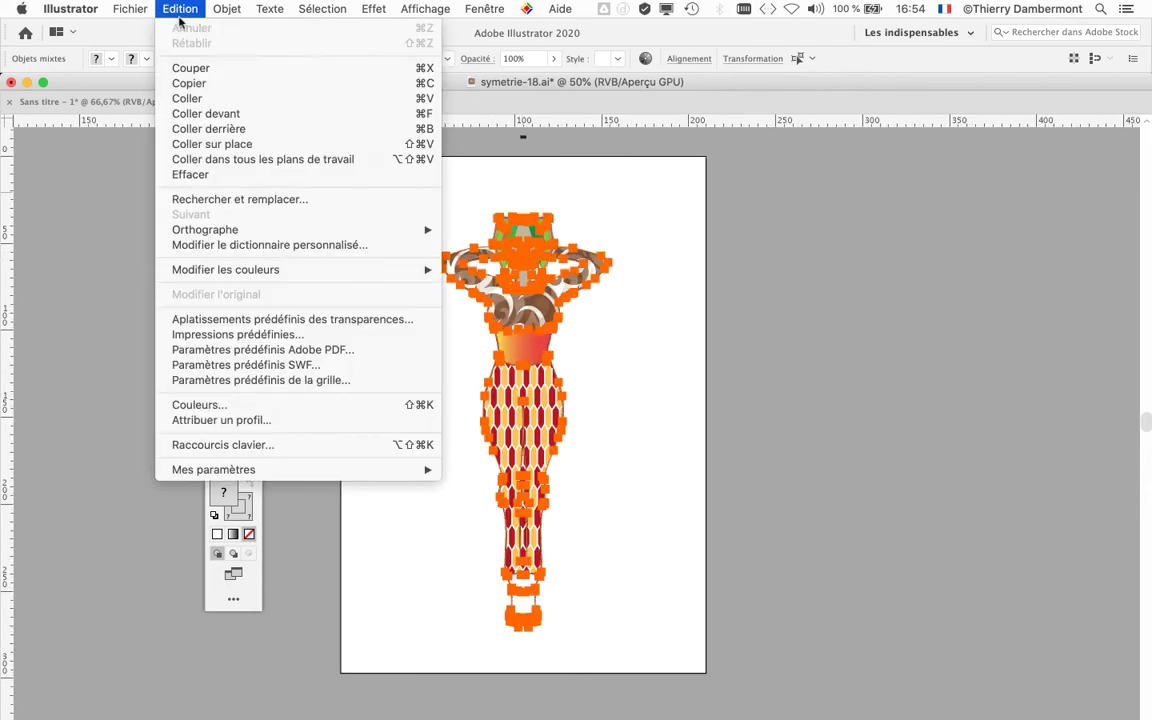
left_click(207, 86)
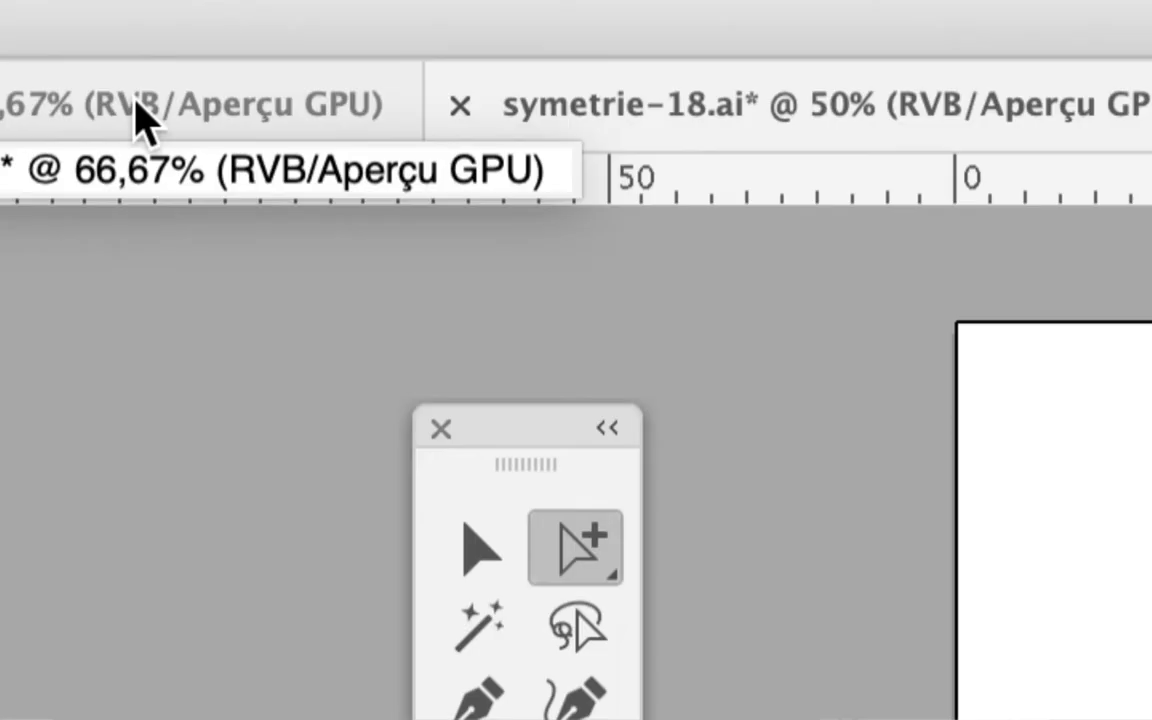
left_click(140, 120)
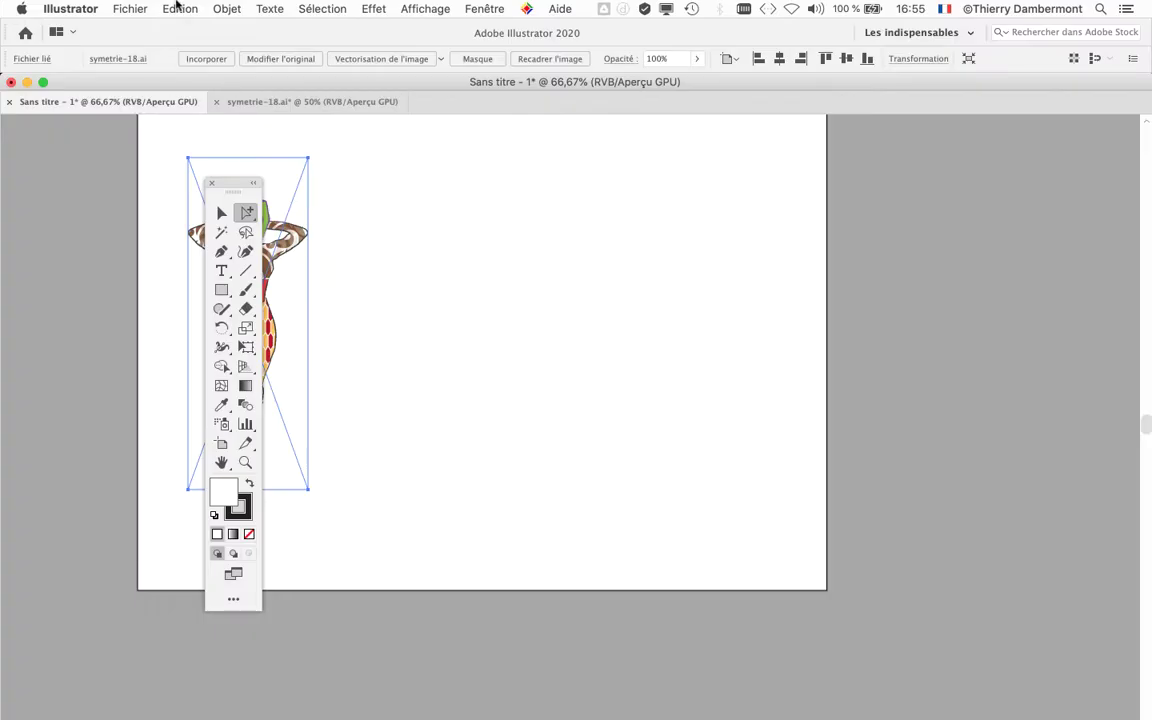
Step: Paste the figure into 'Sans titre - 1' and select it with the Free Transform tool
left_click(180, 9)
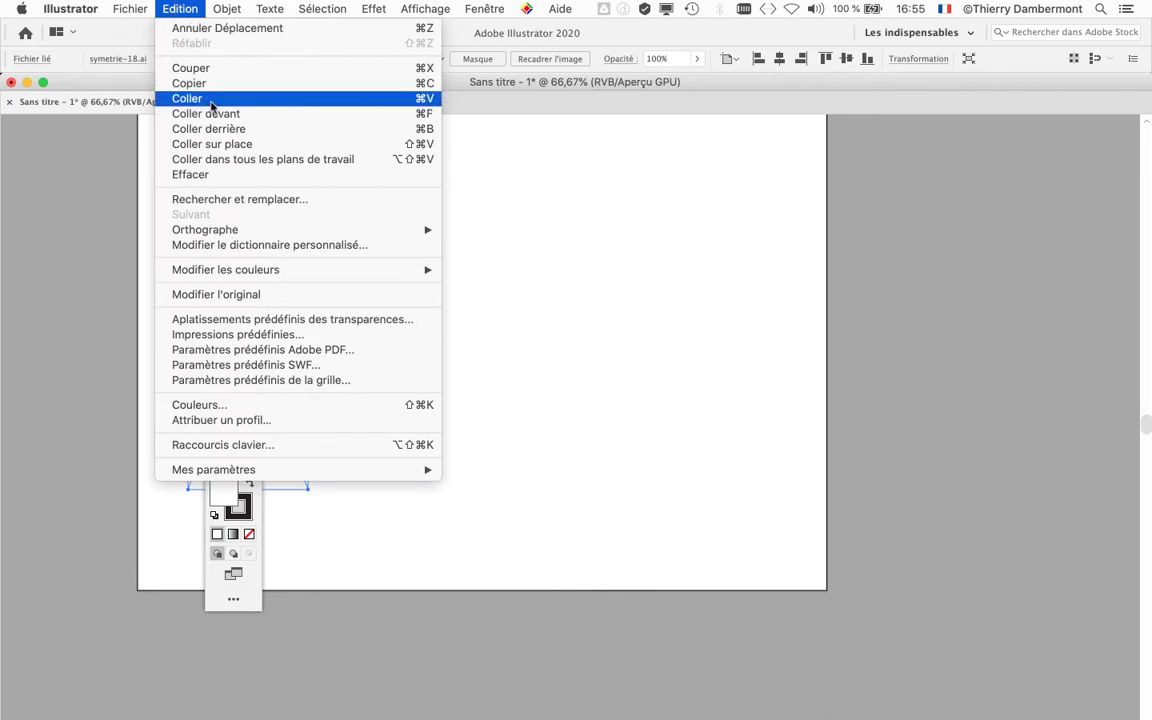
left_click(211, 100)
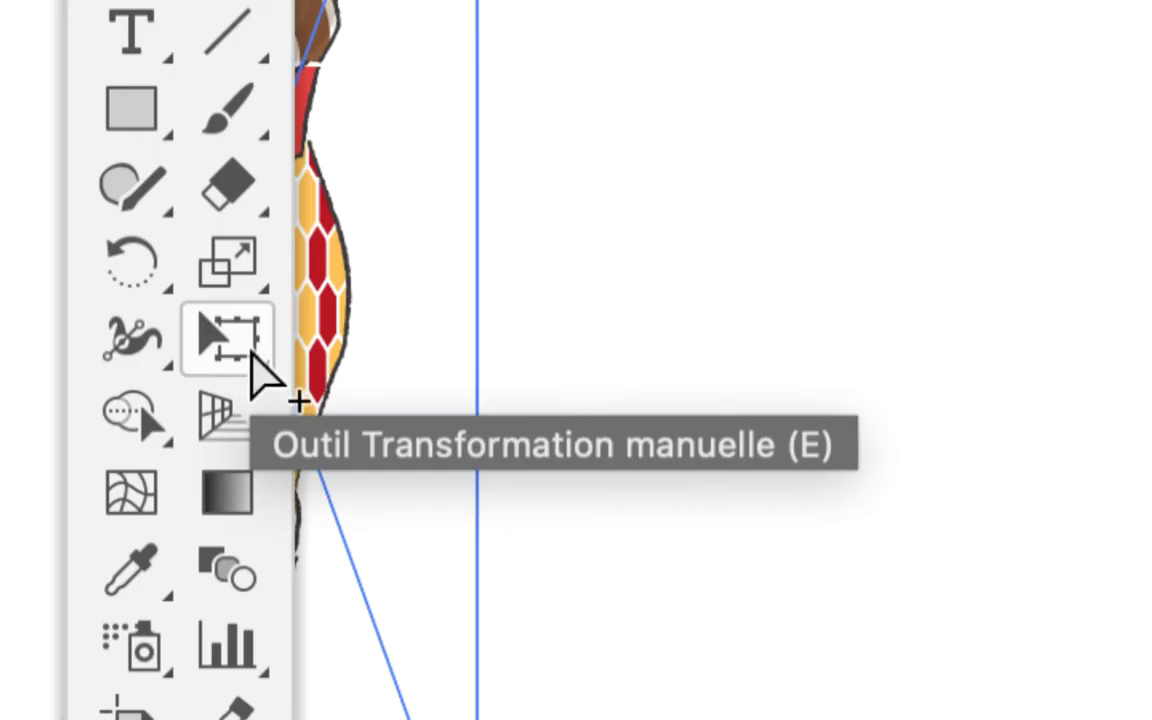
left_click(228, 338)
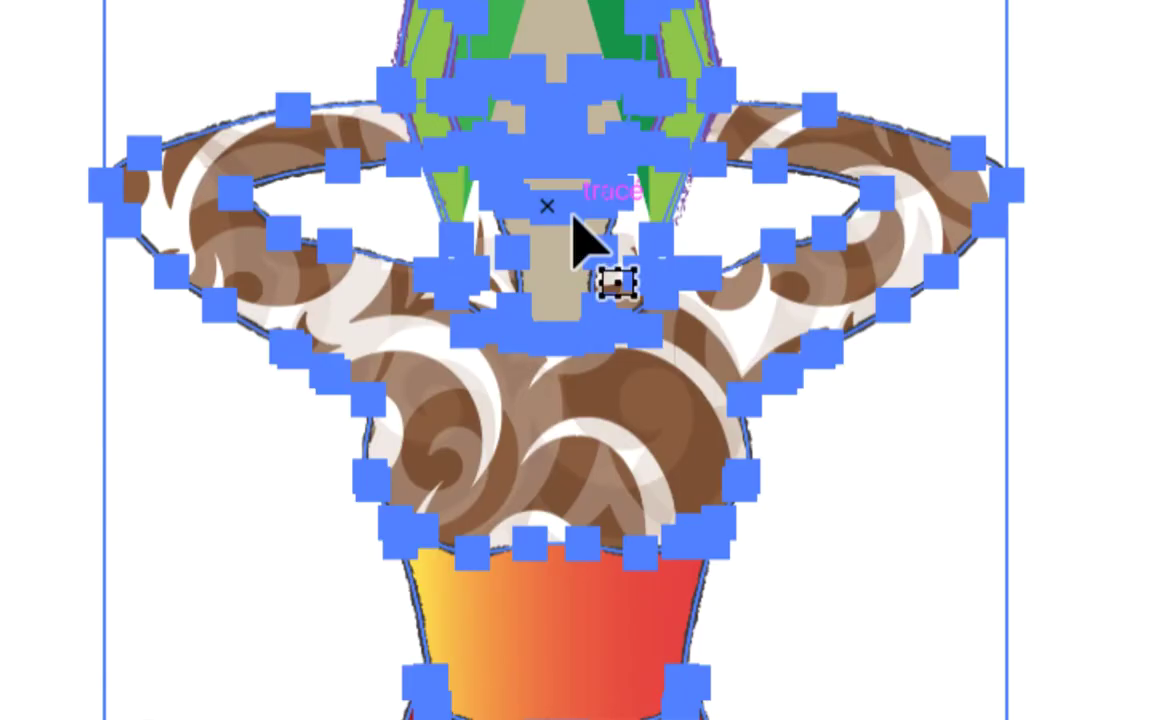
scroll(635, 250, "up", 3)
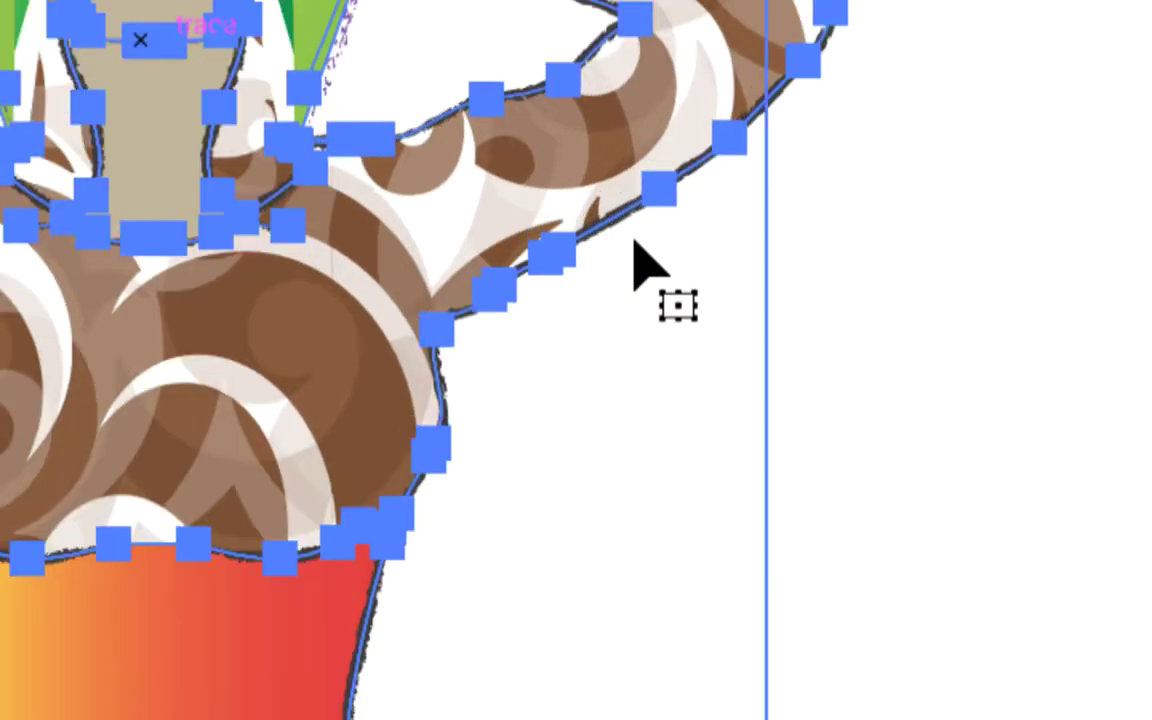
scroll(633, 245, "up", 3)
scroll(632, 240, "up", 2)
scroll(630, 232, "up", 2)
scroll(630, 230, "down", 2)
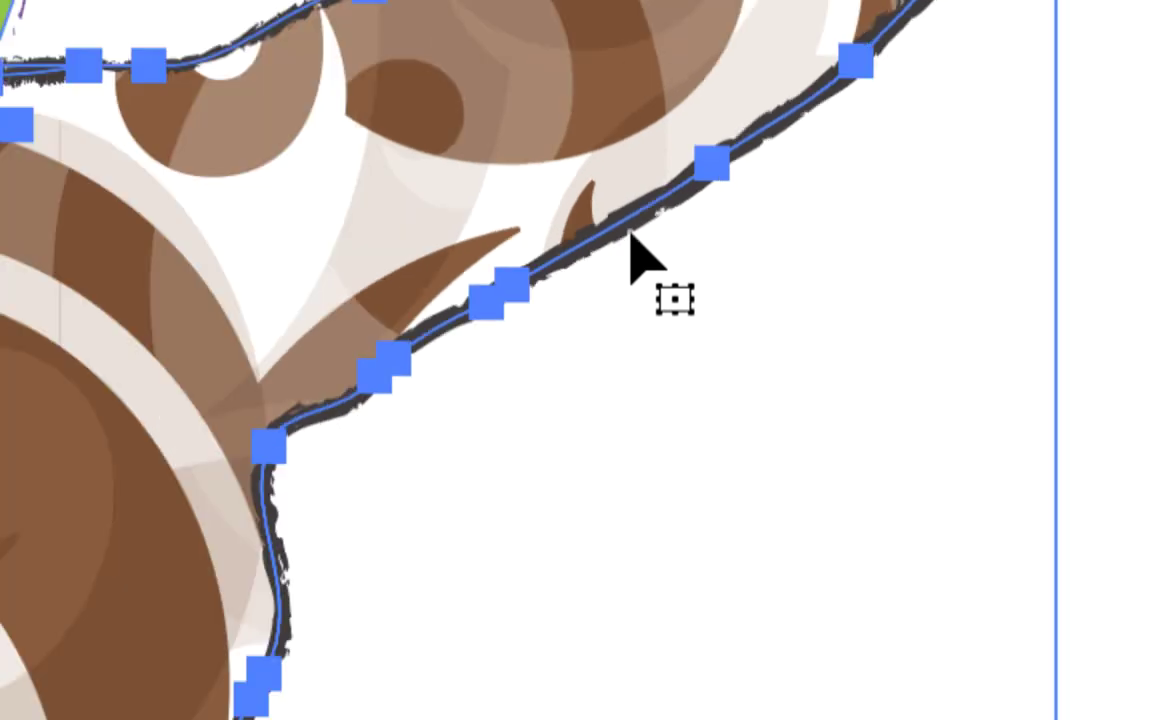
scroll(630, 236, "down", 2)
scroll(630, 237, "down", 2)
scroll(629, 239, "down", 2)
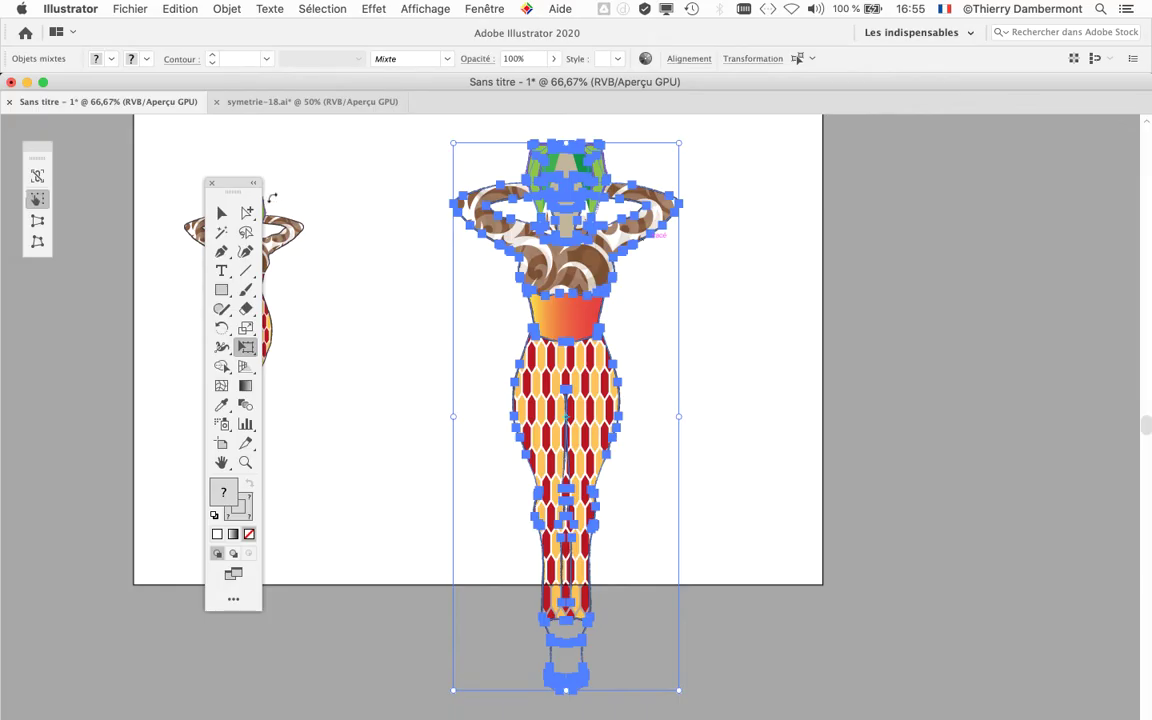
Step: Move the floating tools off the linked figure and test-rotate the pasted figure, leaving it upright
mouse_move(233, 187)
left_mouse_down()
mouse_move(366, 145)
mouse_move(359, 137)
left_mouse_up()
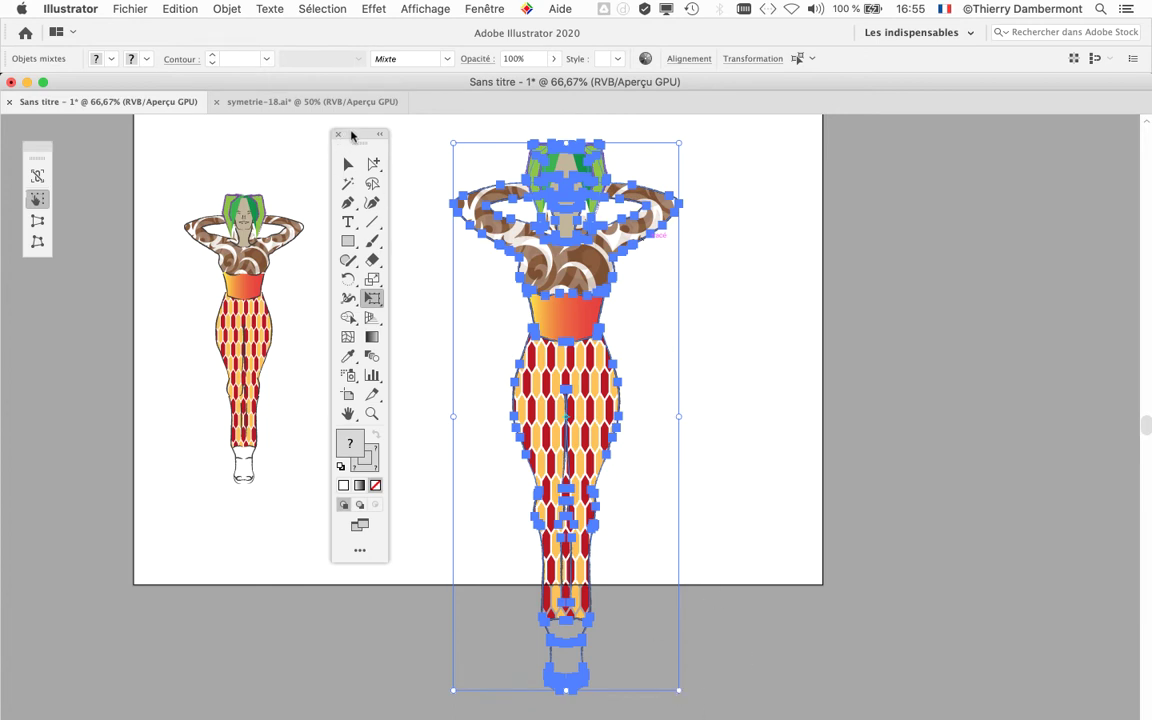
left_click_drag(353, 134, 362, 134)
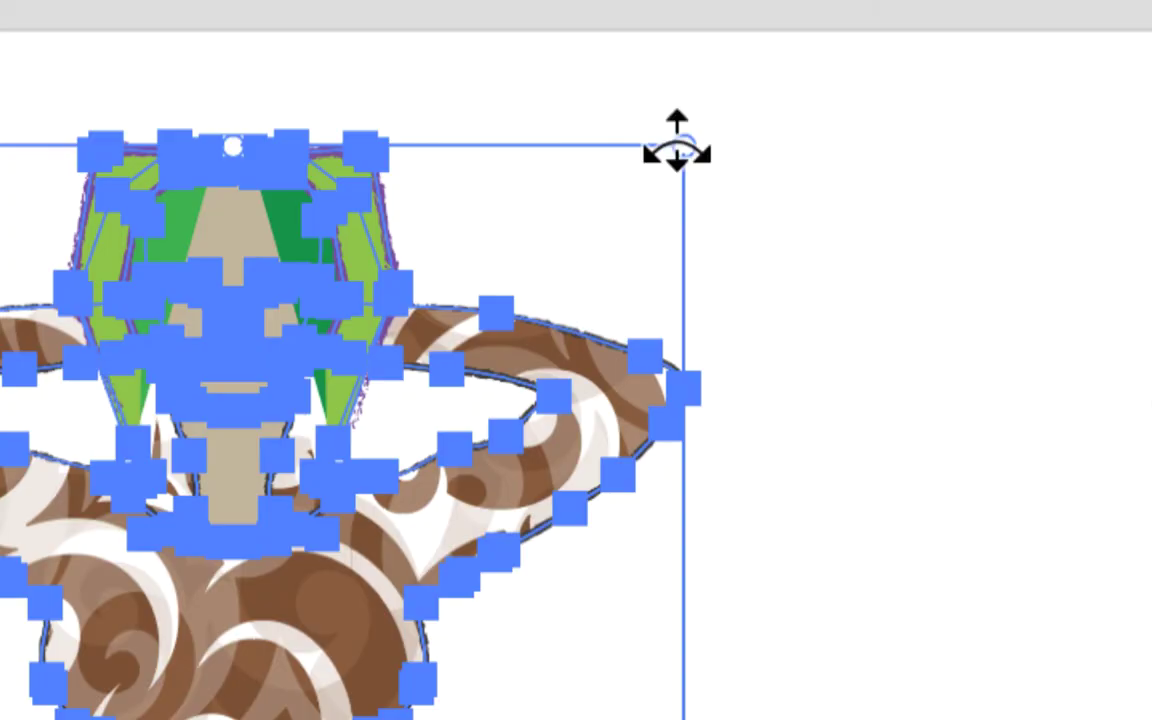
left_click_drag(676, 148, 654, 160)
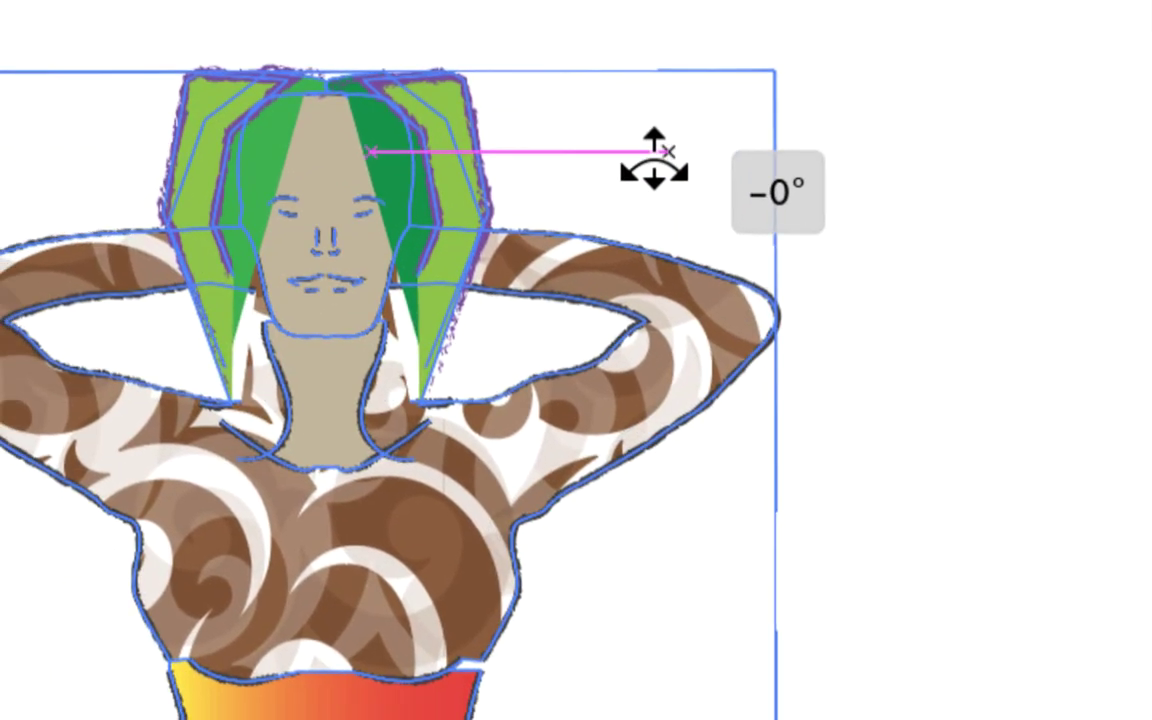
left_click_drag(654, 160, 617, 215)
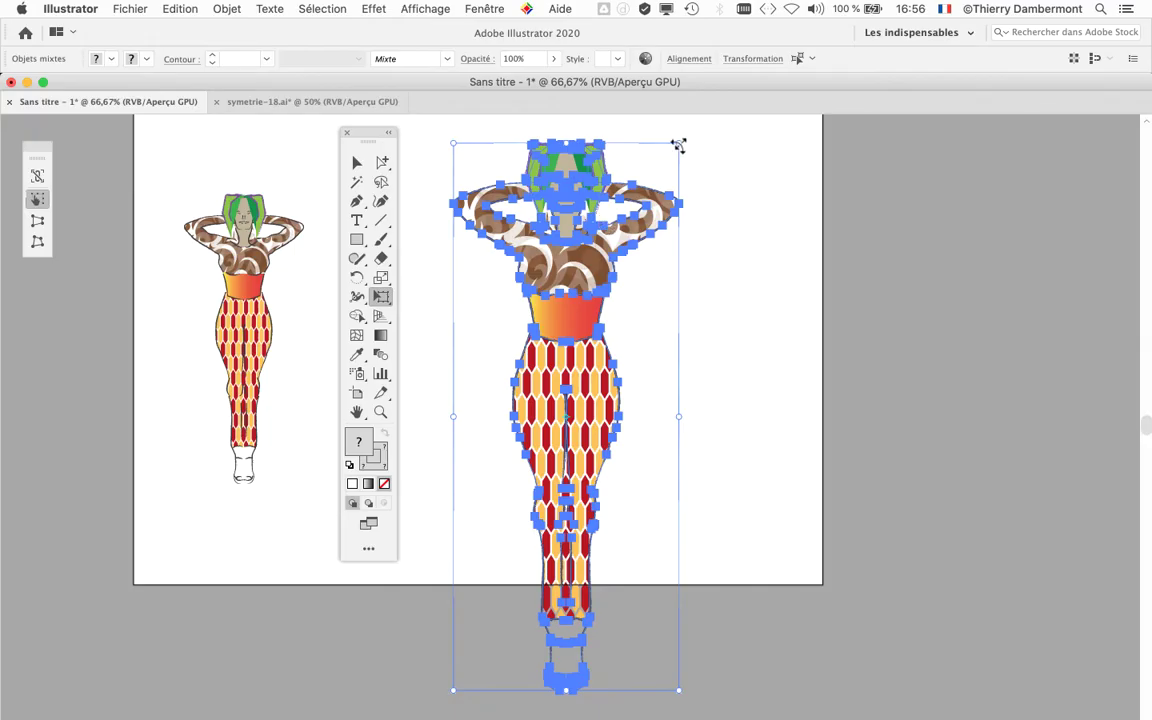
Step: Scale the pasted figure to the linked figure's size, move it up beside it, then deselect
left_click_drag(678, 146, 590, 245)
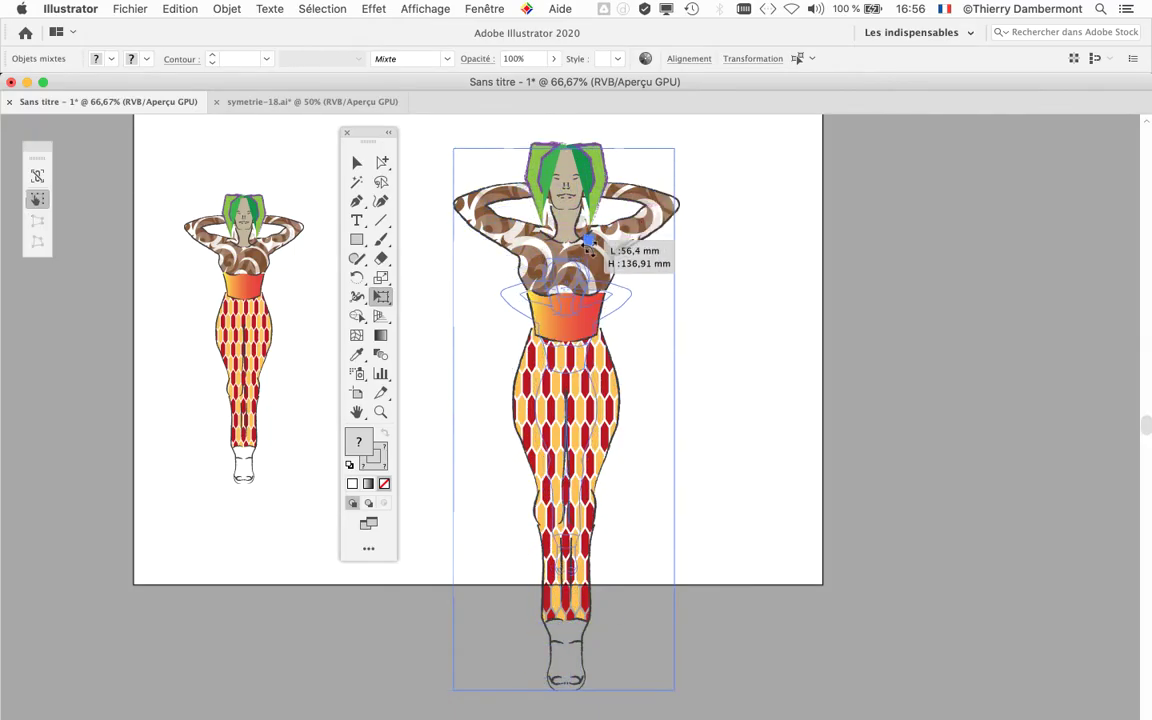
left_click_drag(590, 245, 592, 252)
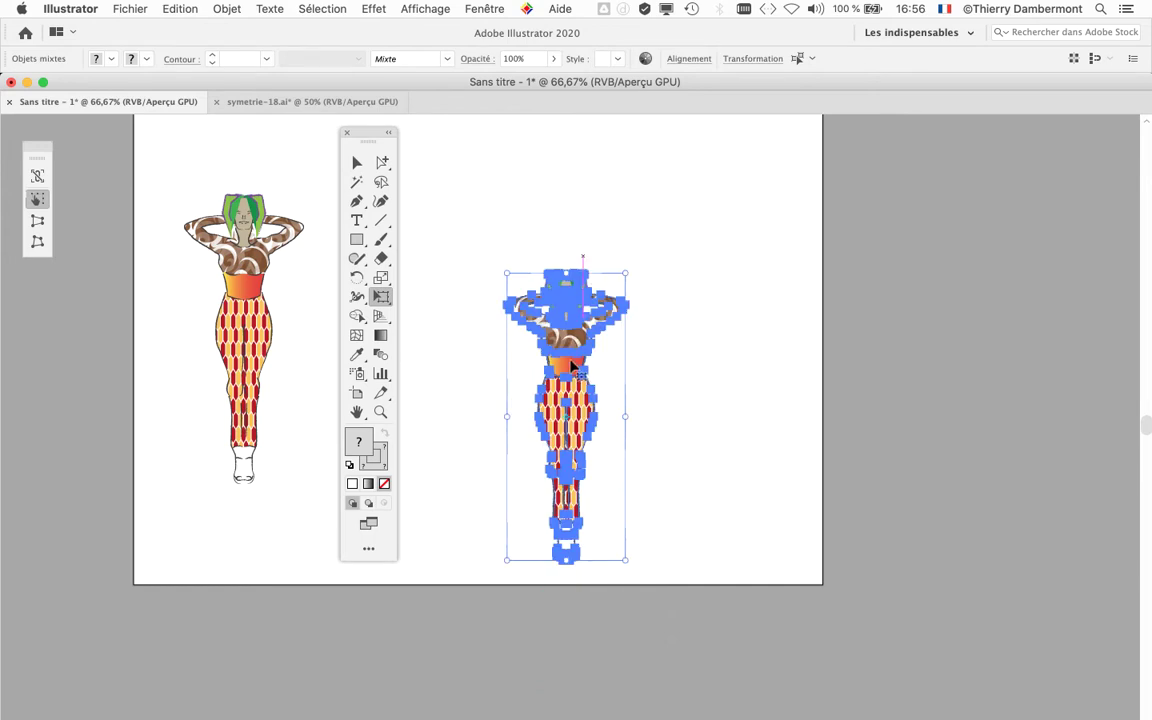
left_click_drag(572, 370, 560, 258)
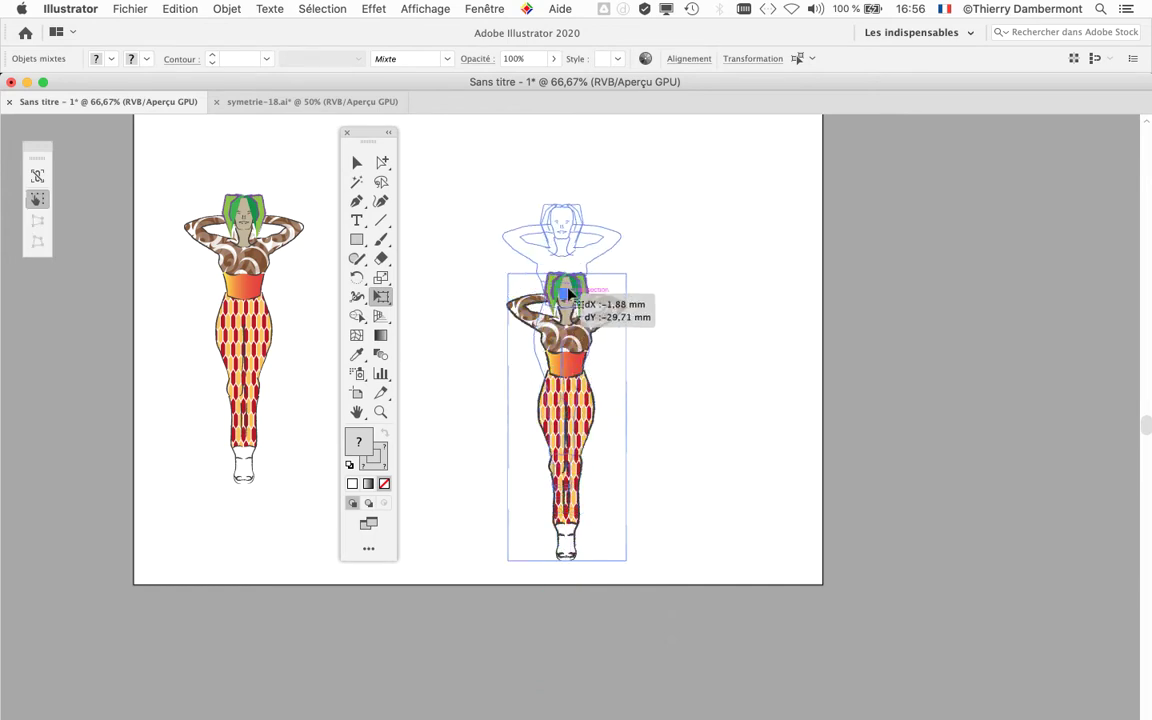
scroll(555, 226, "up", 1)
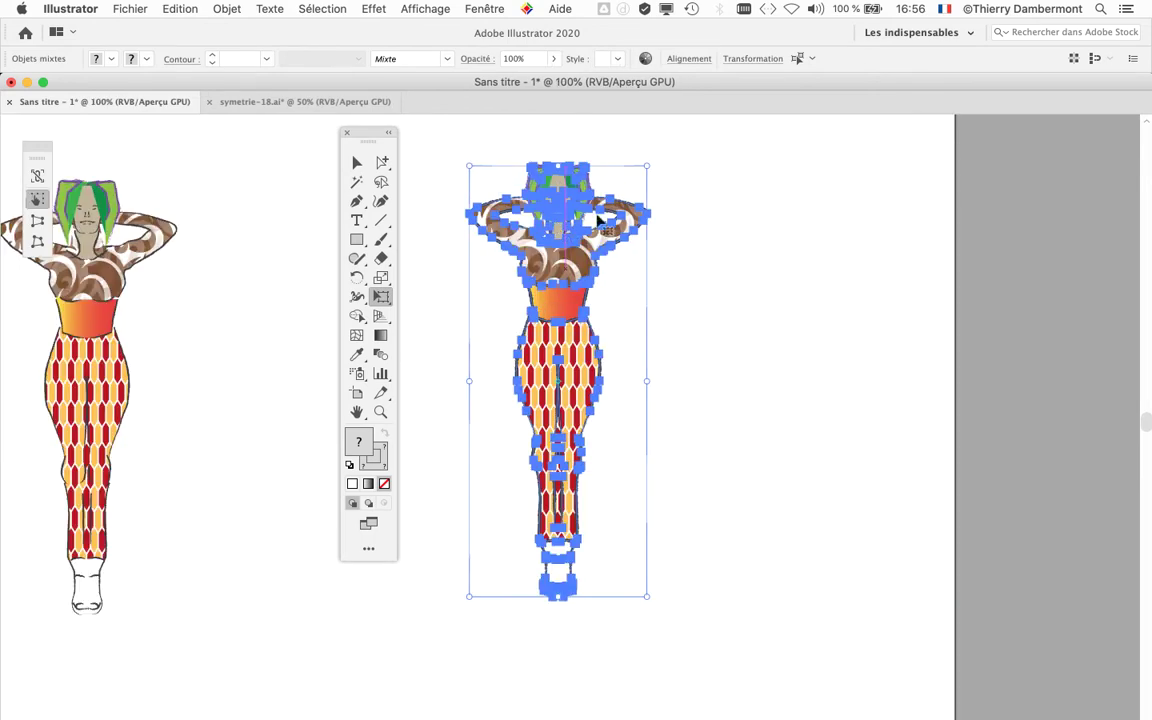
key("v")
left_click(709, 246)
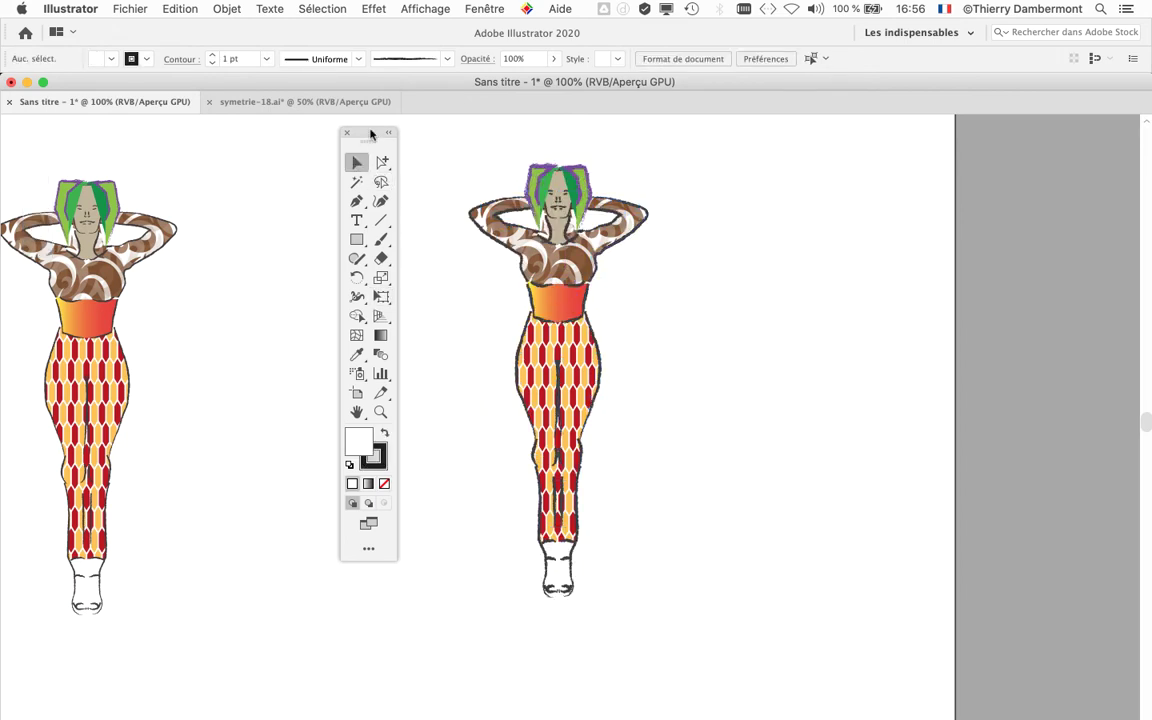
Step: Marquee-select the whole pasted right figure and drag it left beside the linked figure
left_click_drag(352, 133, 774, 218)
left_click(567, 270)
left_click(478, 175)
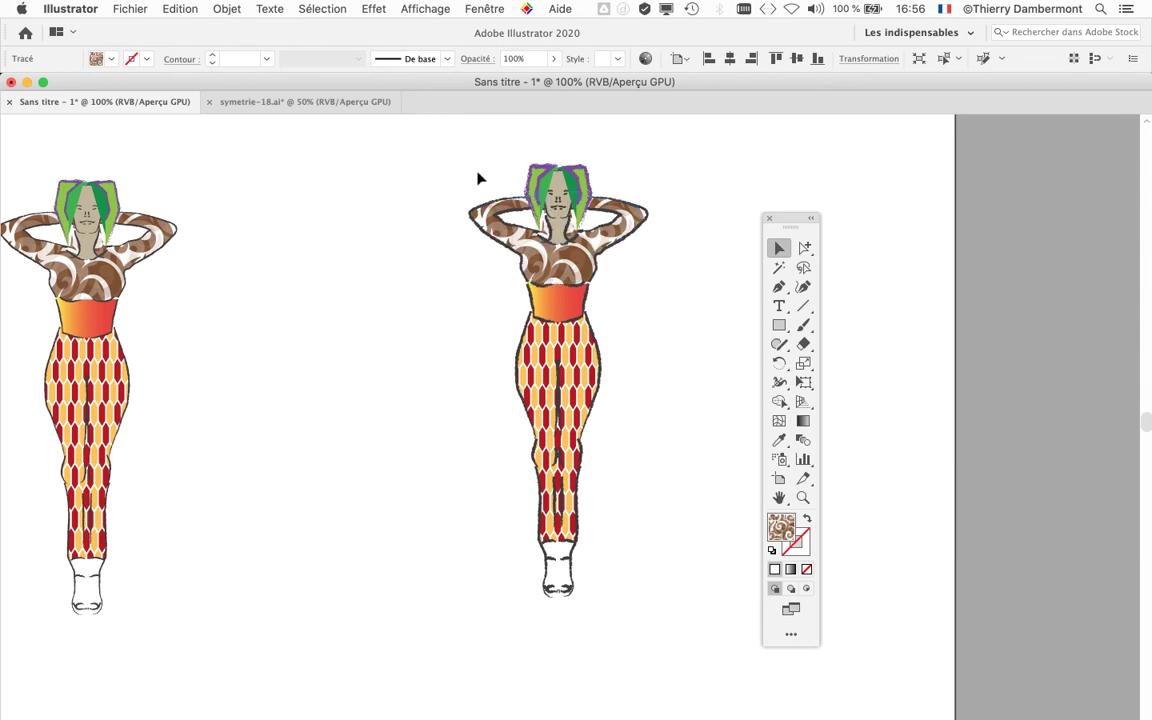
left_click_drag(455, 147, 677, 640)
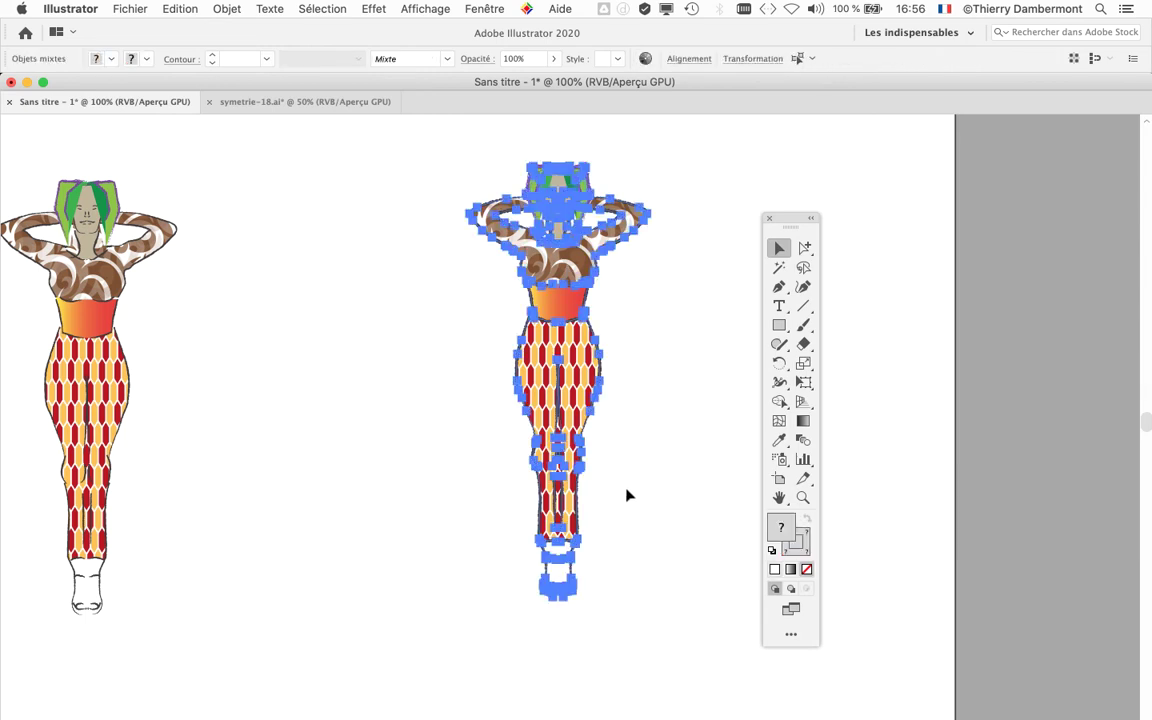
left_click_drag(559, 265, 290, 285)
Step: Select the linked figure and pan around the two figures' heads to compare them
scroll(612, 311, "left", 10)
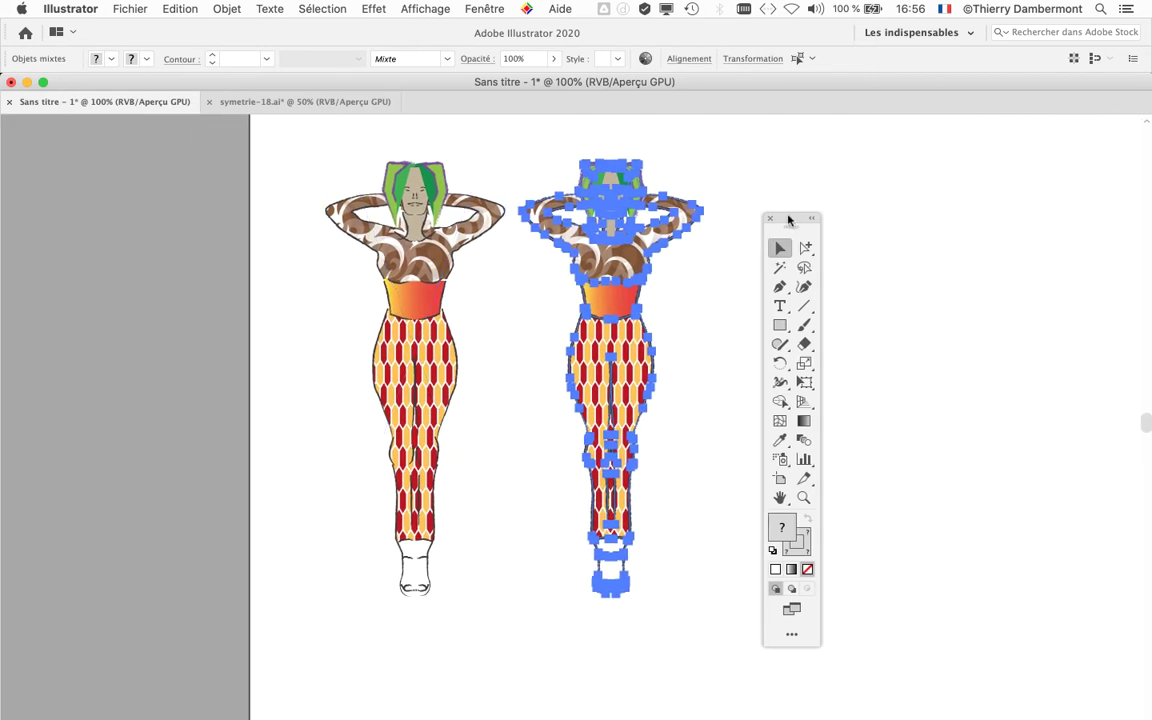
left_click_drag(790, 220, 947, 194)
left_click(437, 258)
scroll(437, 254, "up", 3)
scroll(437, 254, "right", 2)
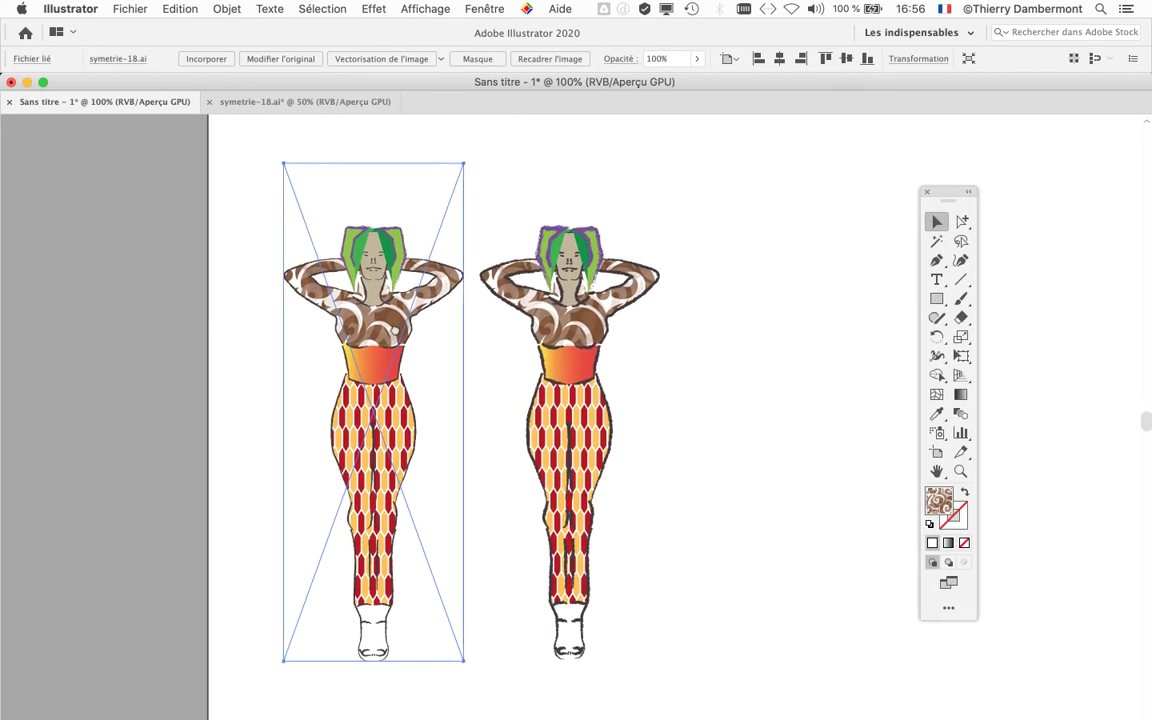
scroll(386, 257, "up", 5)
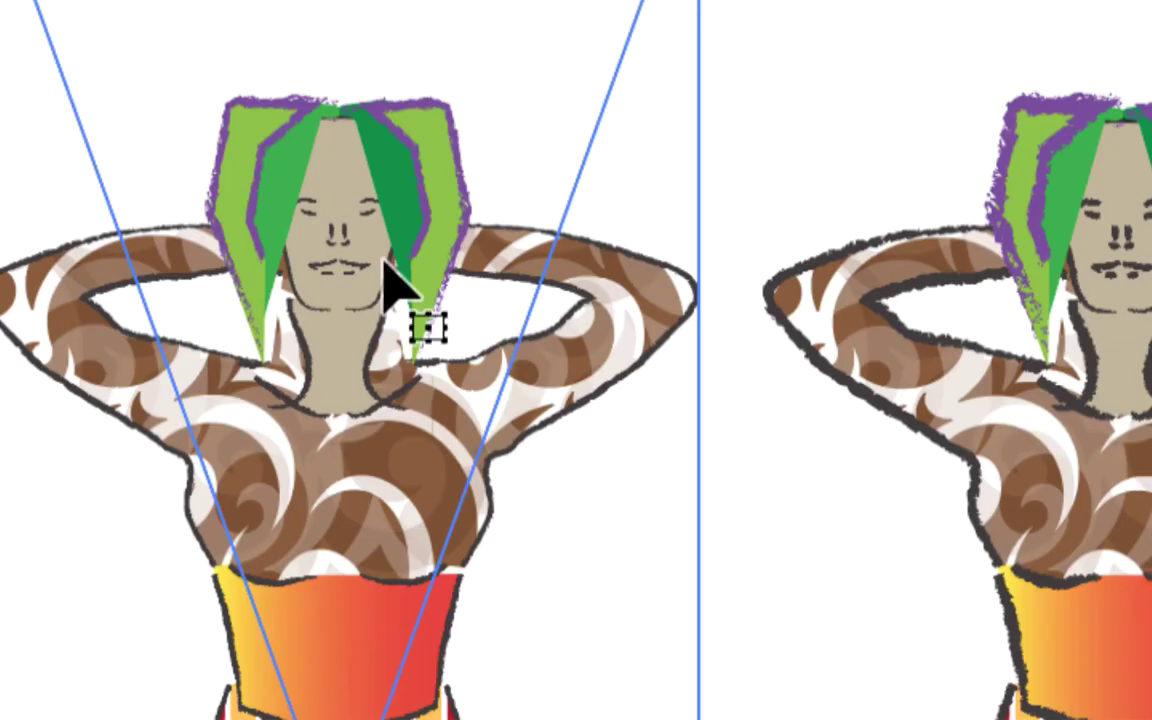
scroll(342, 195, "up", 5)
scroll(342, 195, "left", 3)
scroll(320, 210, "left", 2)
scroll(320, 210, "down", 2)
scroll(320, 210, "right", 2)
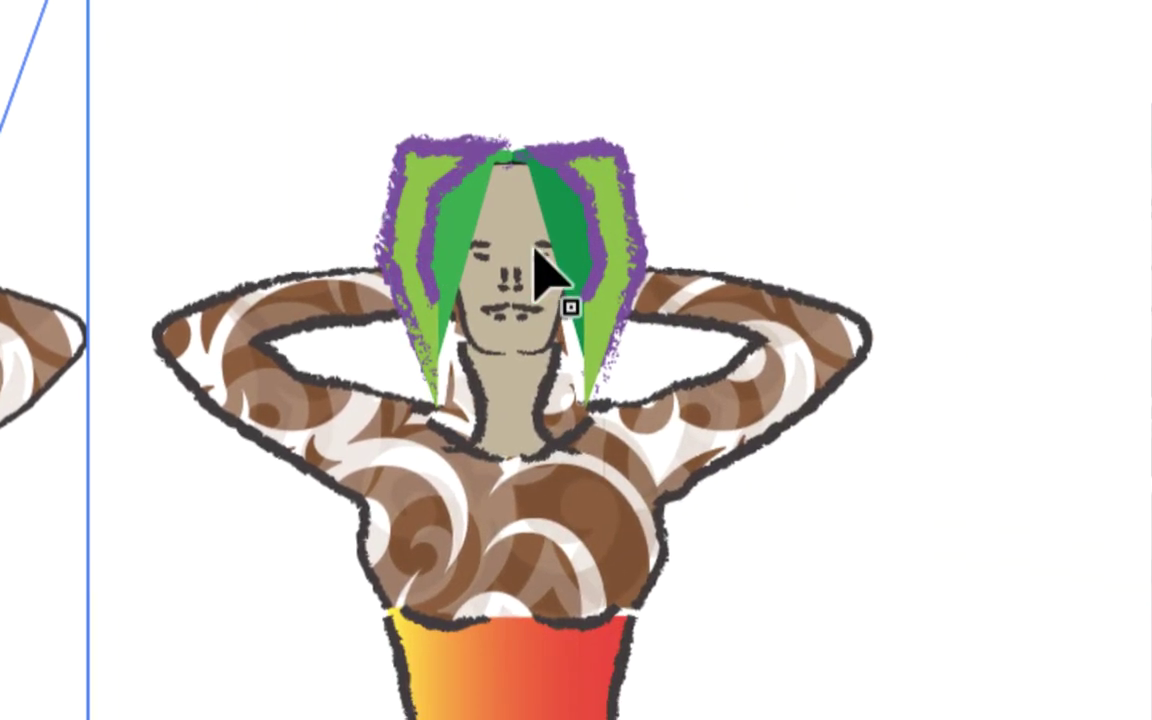
Step: Select the pasted figure, then the linked figure, and zoom back out
left_click(535, 258)
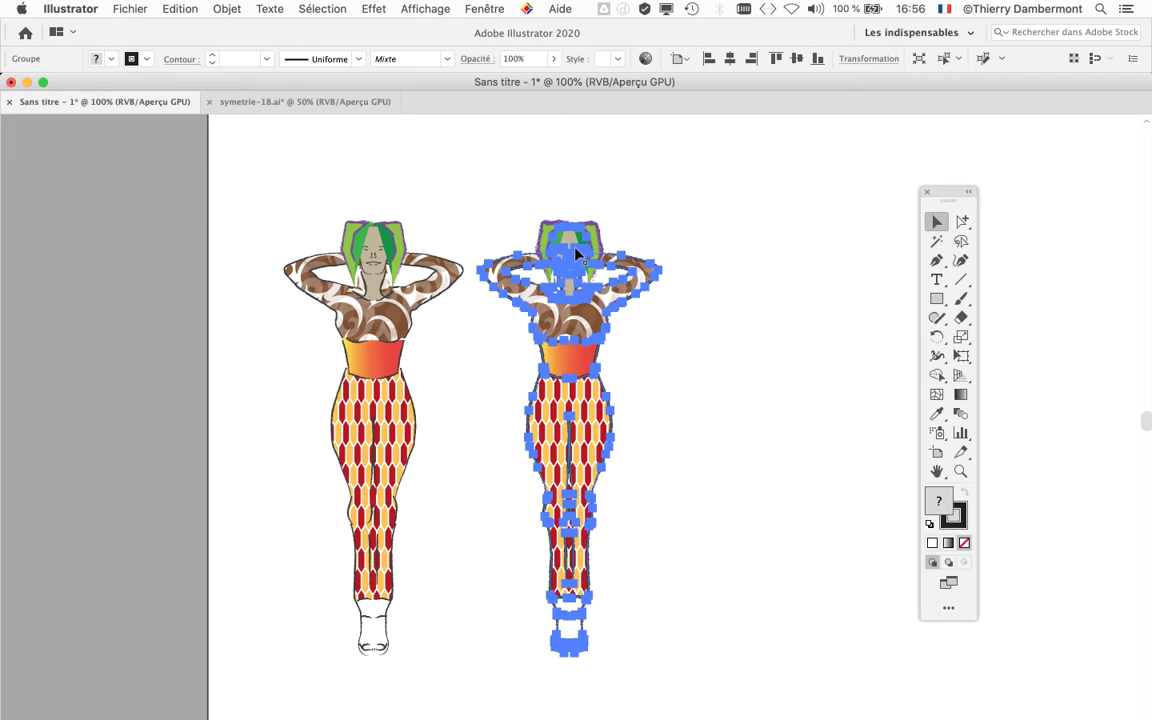
left_click(343, 335)
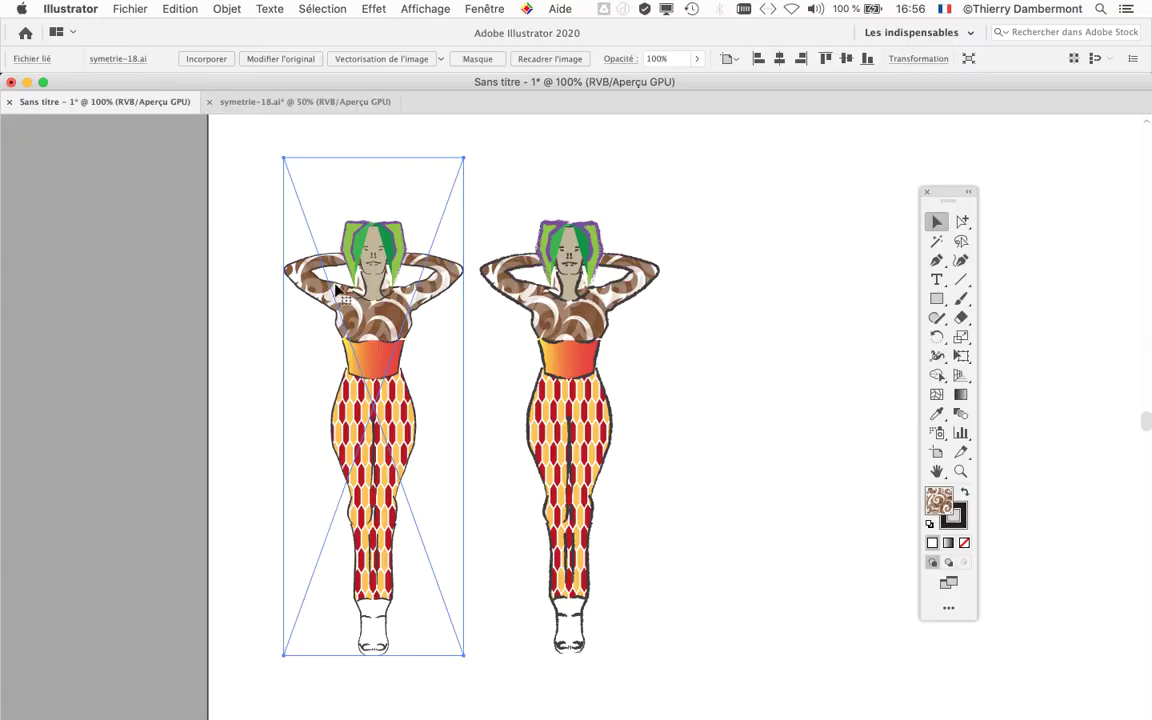
scroll(352, 311, "down", 1)
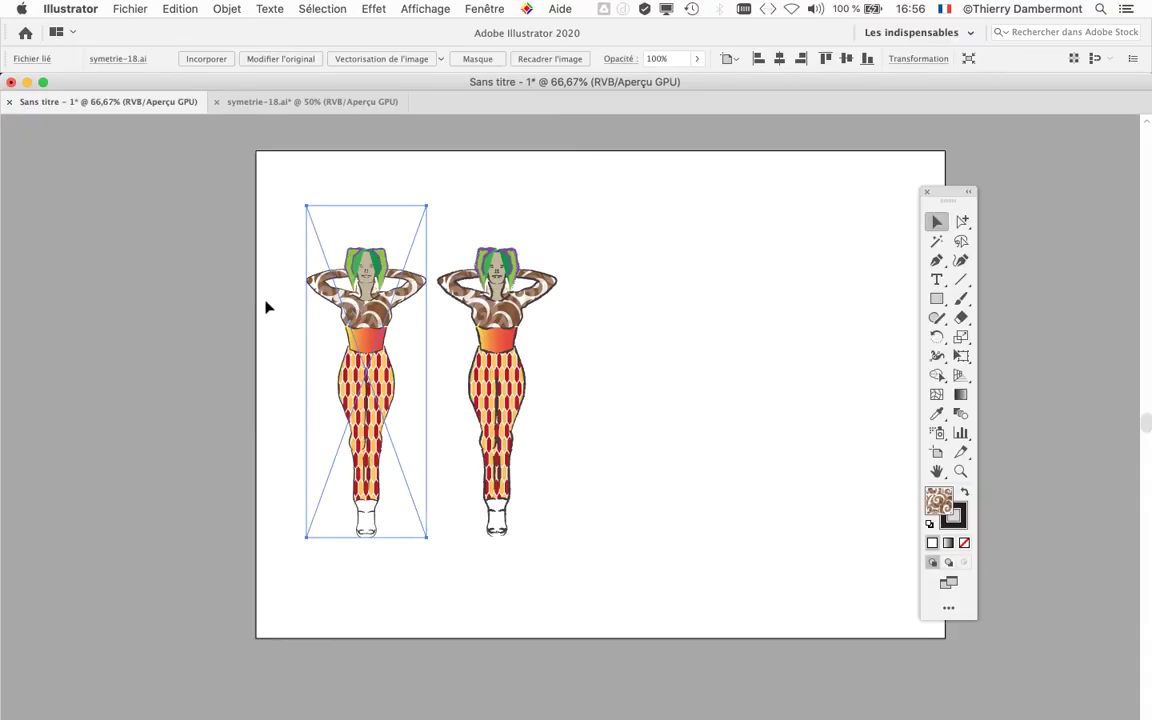
scroll(267, 307, "right", 3)
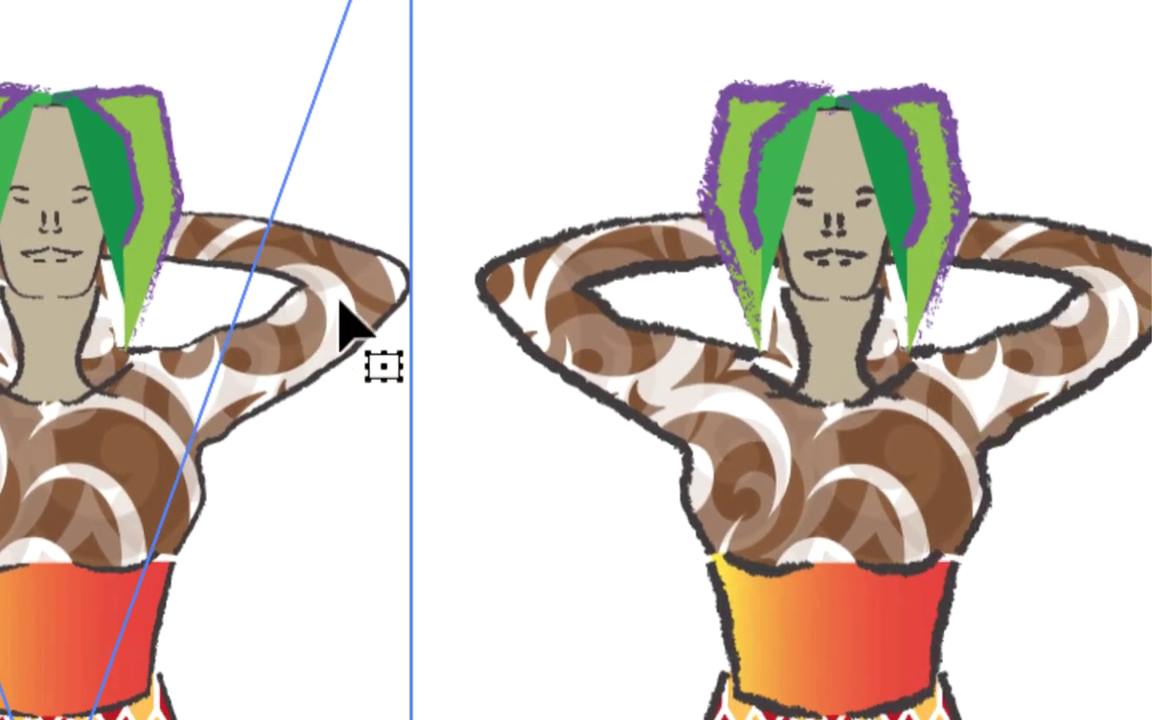
left_click_drag(423, 220, 455, 322)
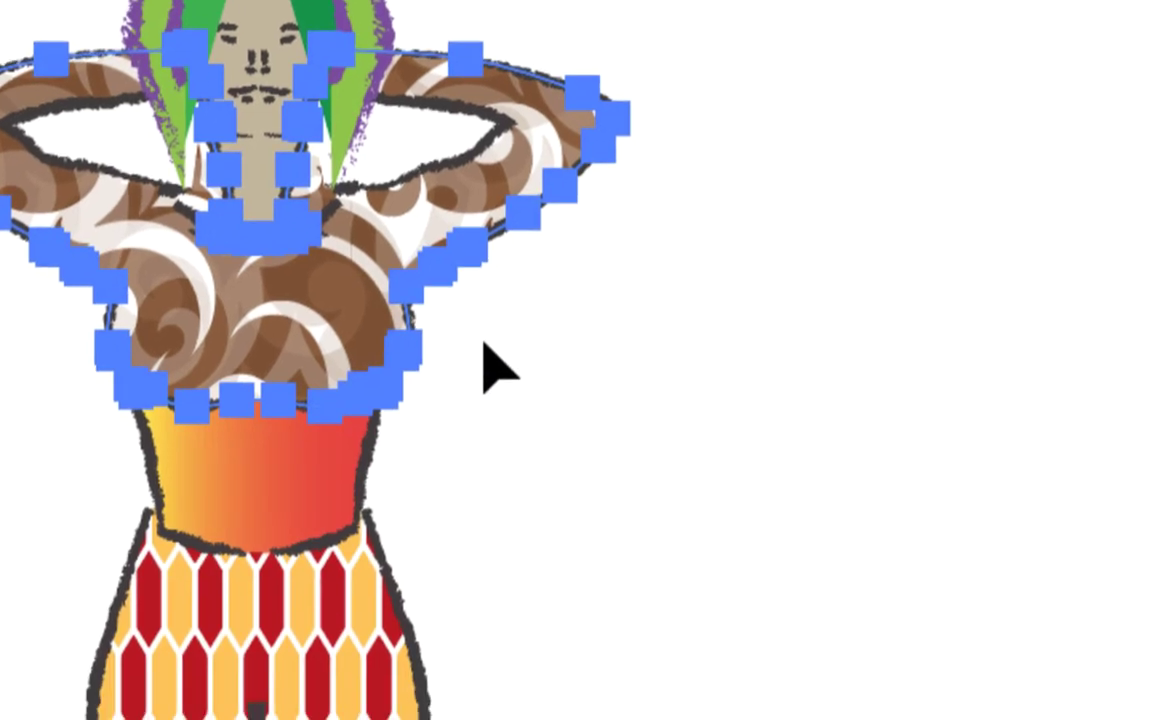
left_click(484, 345)
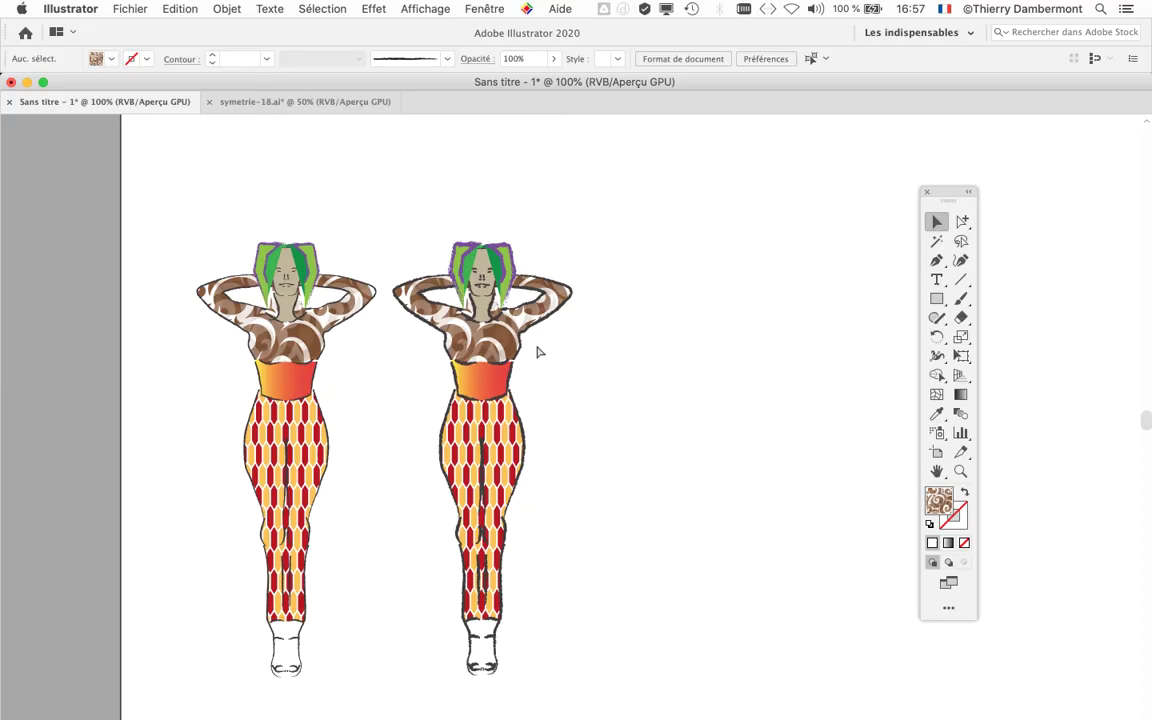
left_click_drag(537, 352, 633, 300)
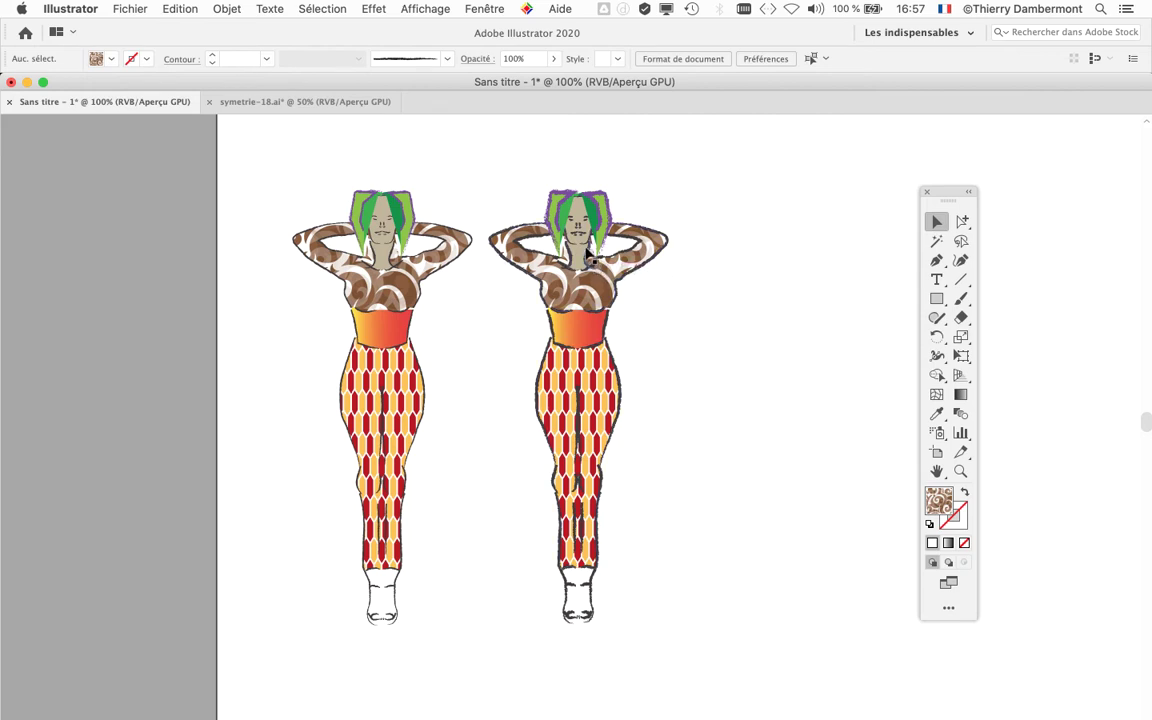
scroll(527, 268, "up", 3, "alt")
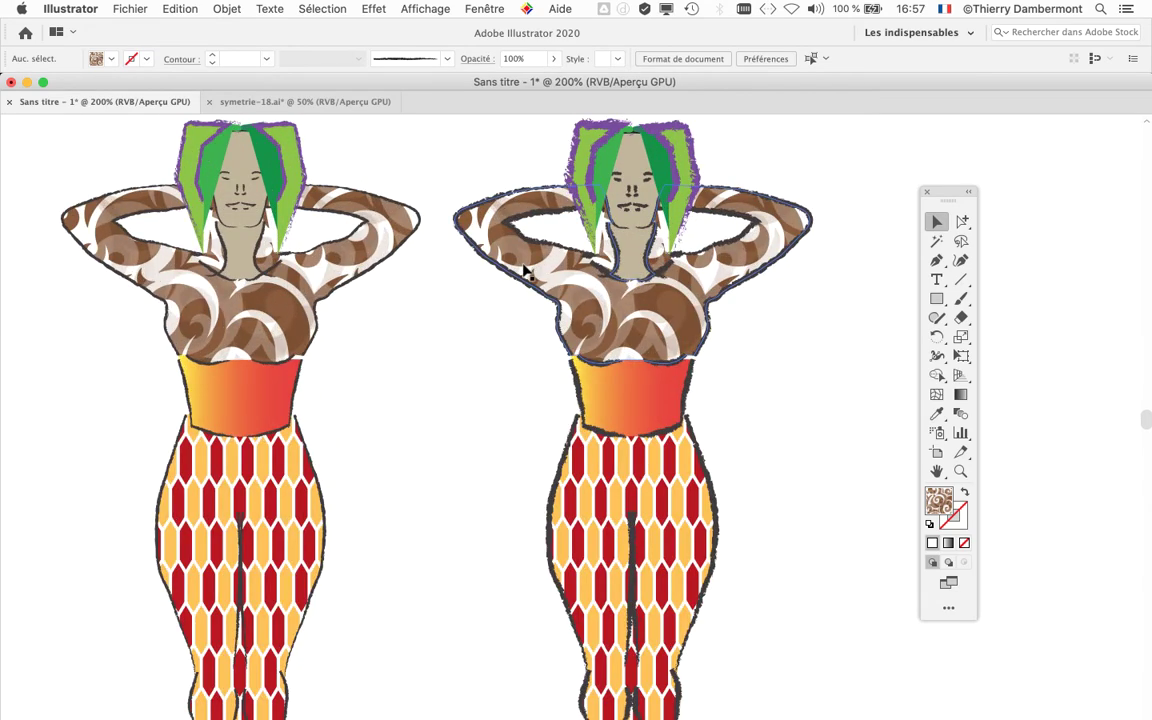
scroll(527, 270, "up", 2, "alt")
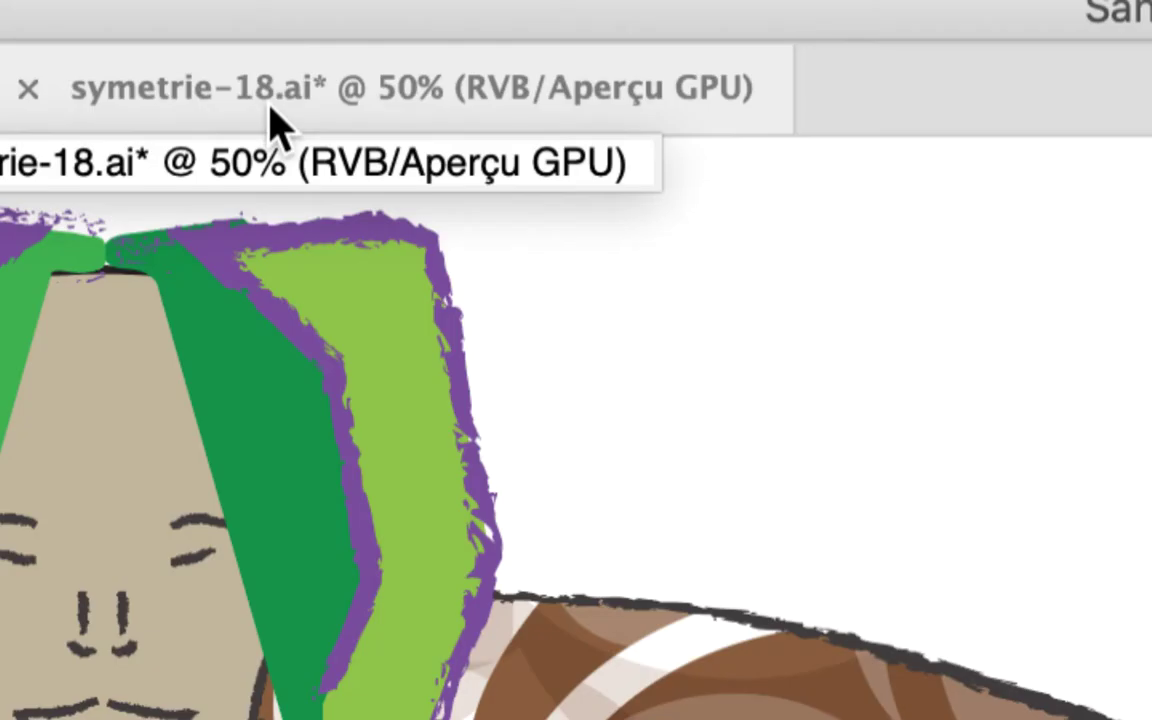
left_click(272, 118)
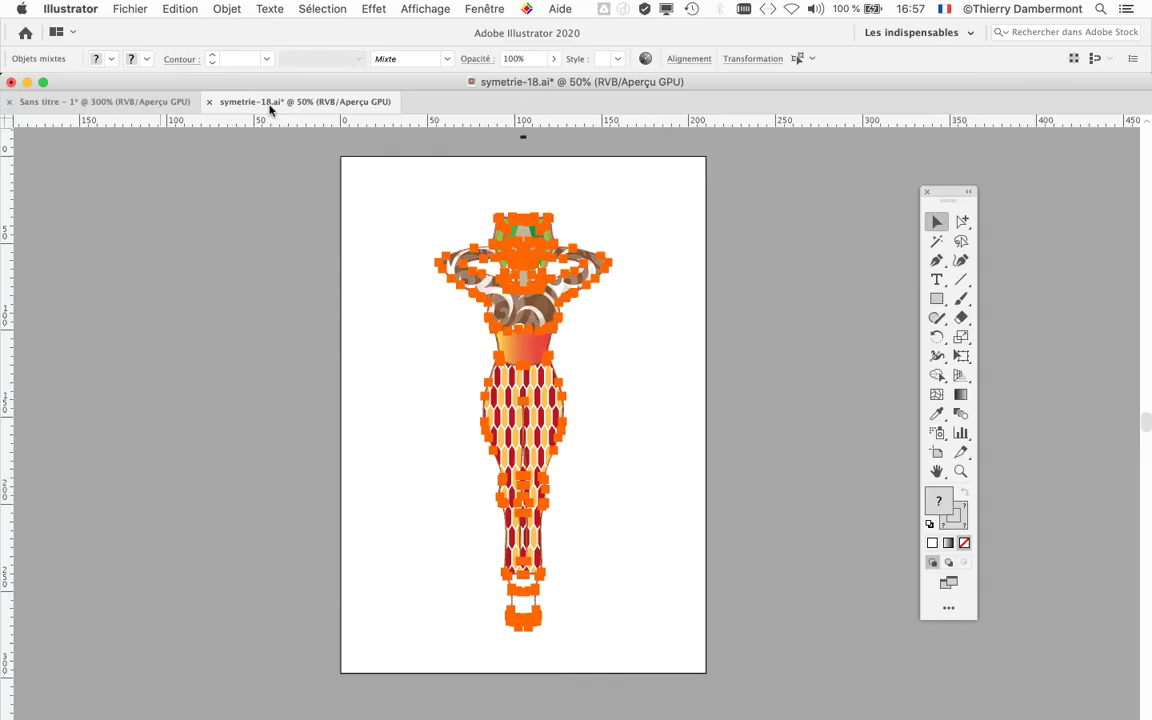
left_click(640, 321)
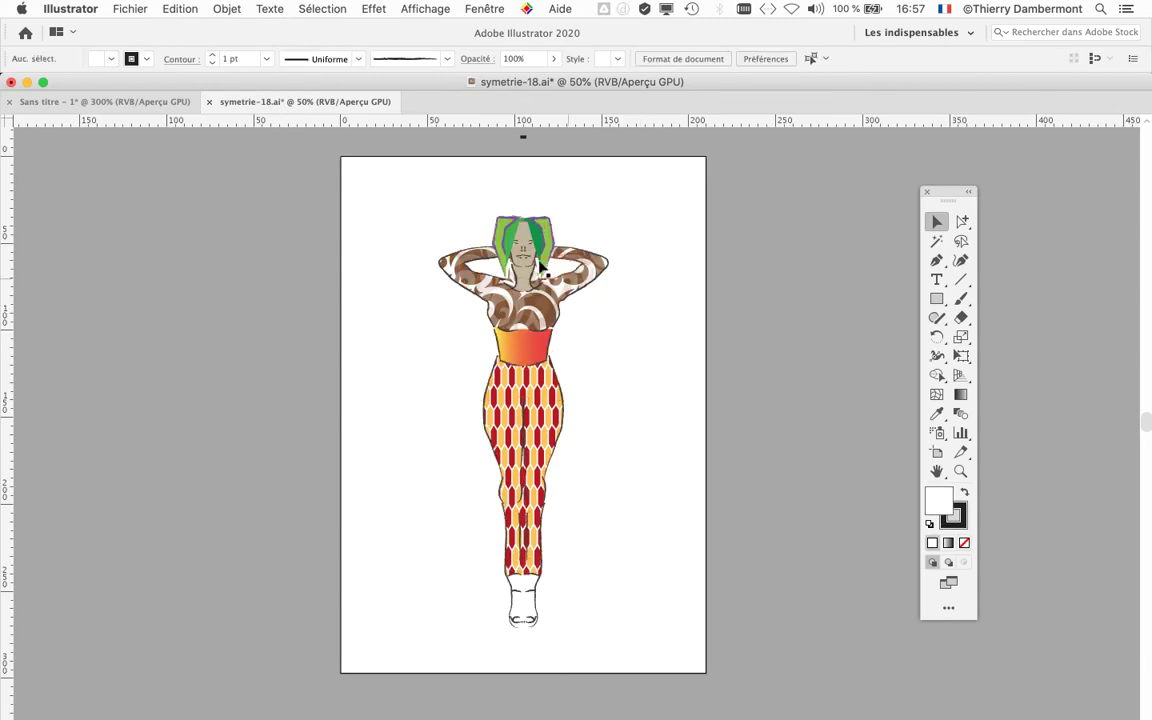
scroll(597, 272, "up", 3)
scroll(596, 288, "up", 2)
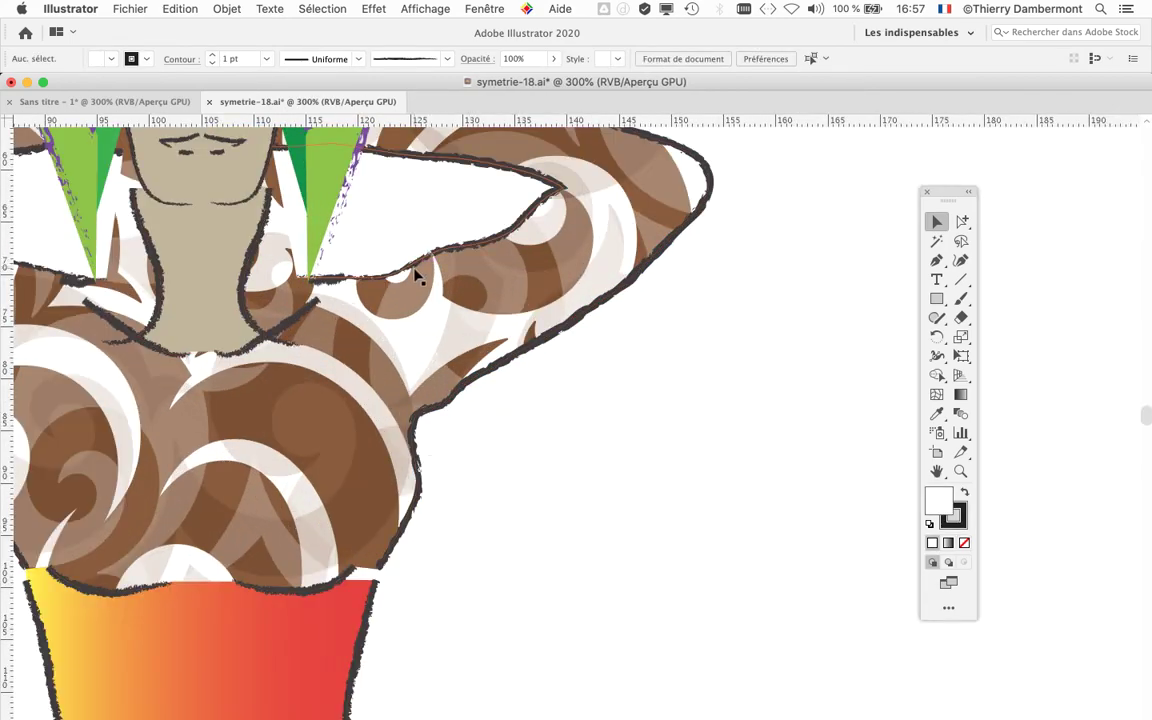
scroll(418, 278, "down", 2)
left_click(150, 101)
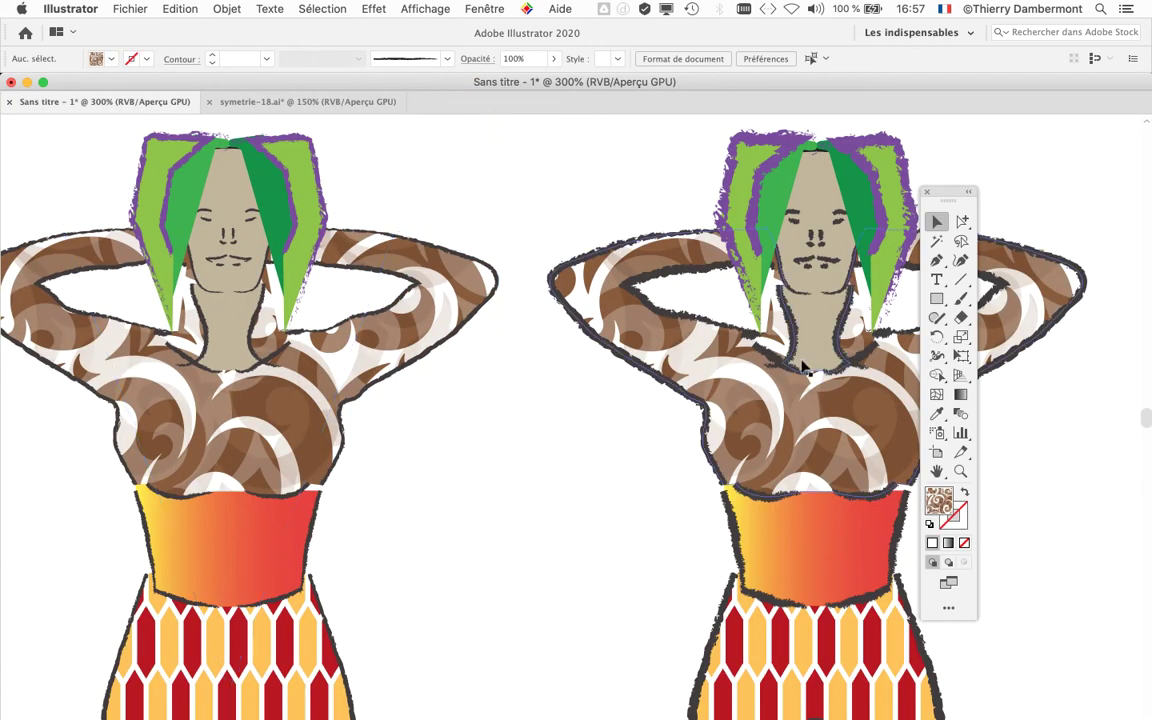
scroll(803, 368, "right", 5)
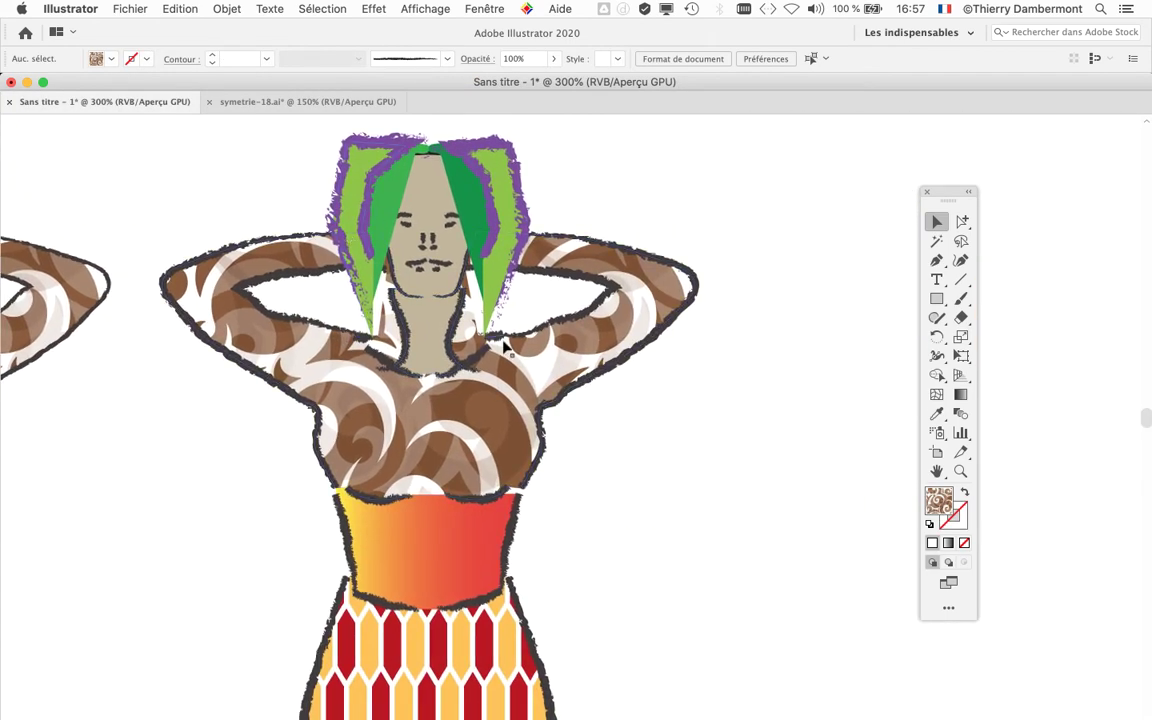
scroll(505, 345, "down", 2)
scroll(480, 320, "down", 1)
scroll(450, 300, "down", 1)
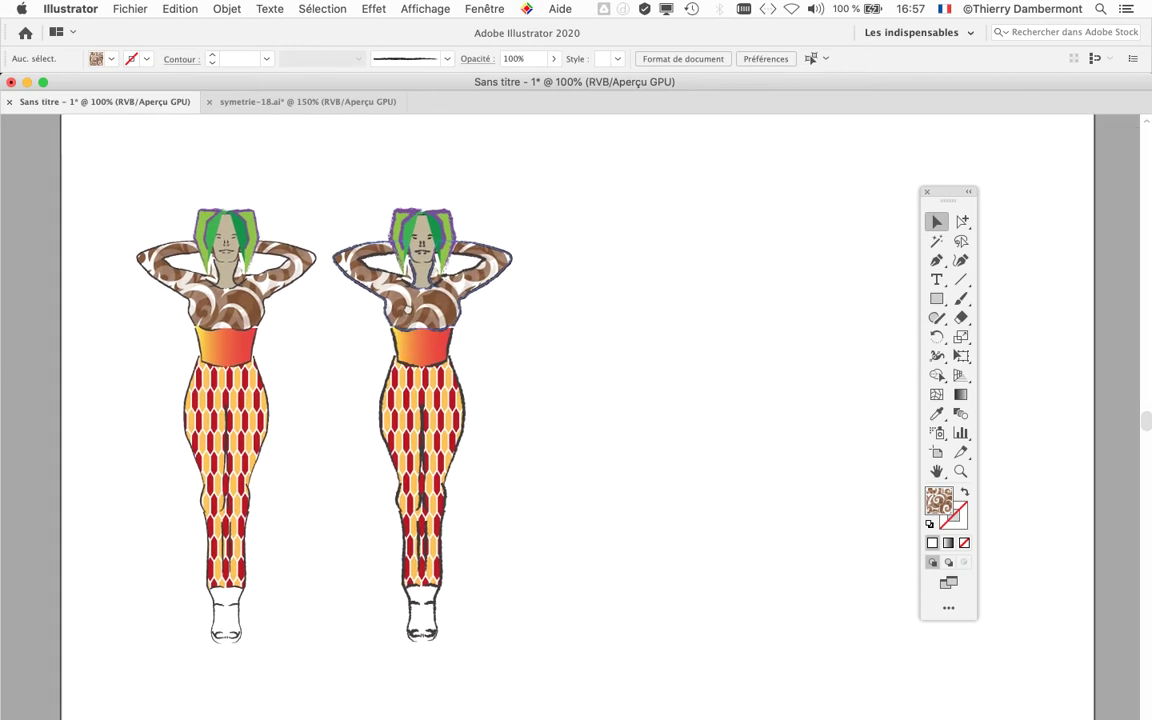
scroll(358, 237, "down", 1)
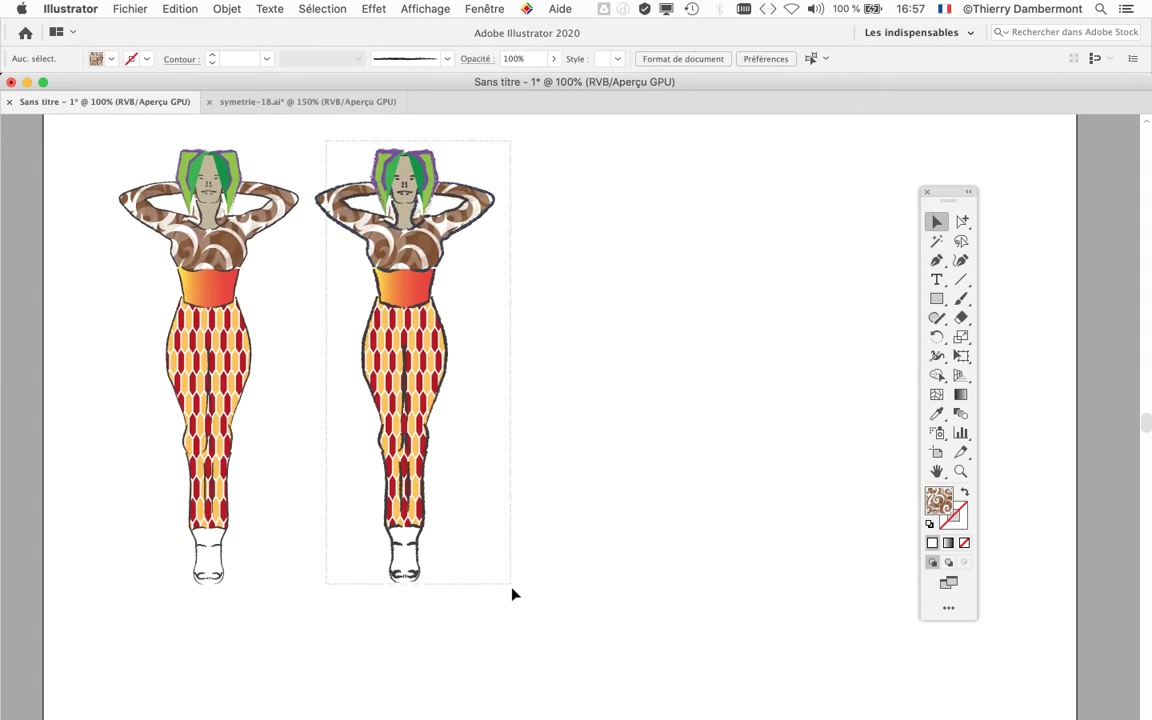
Step: Delete the right-hand figure, check symetrie-18.ai, then return to the zoomed-out untitled page
left_click_drag(512, 595, 460, 456)
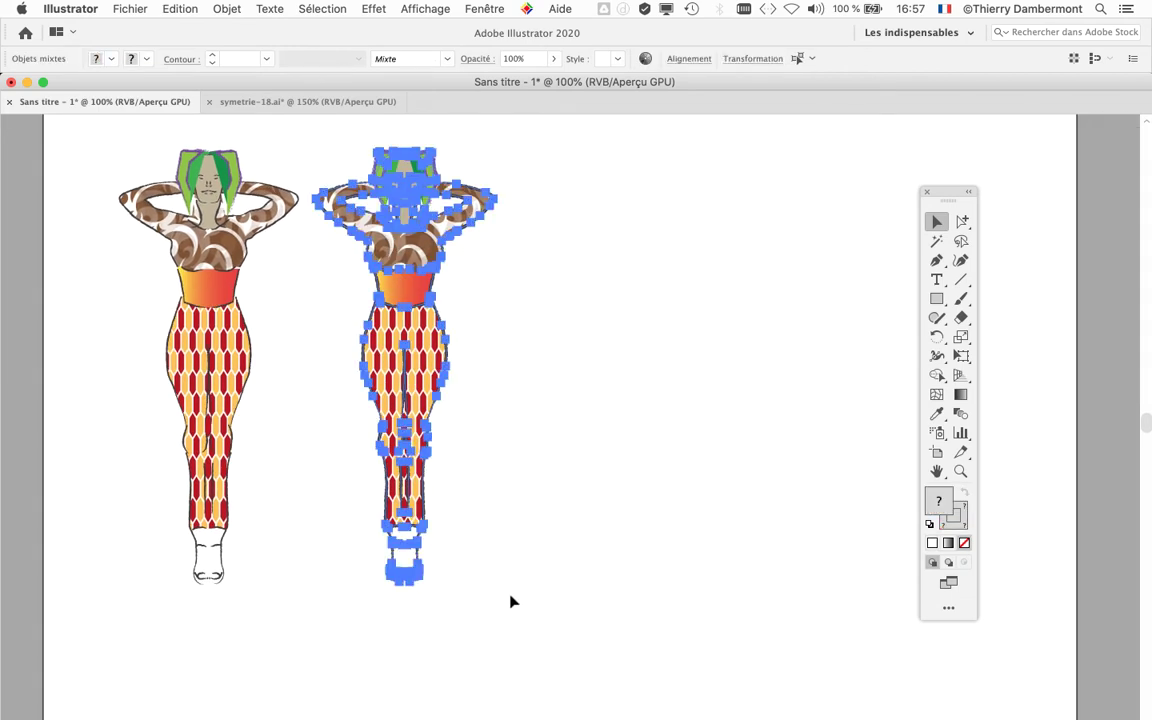
key("Delete")
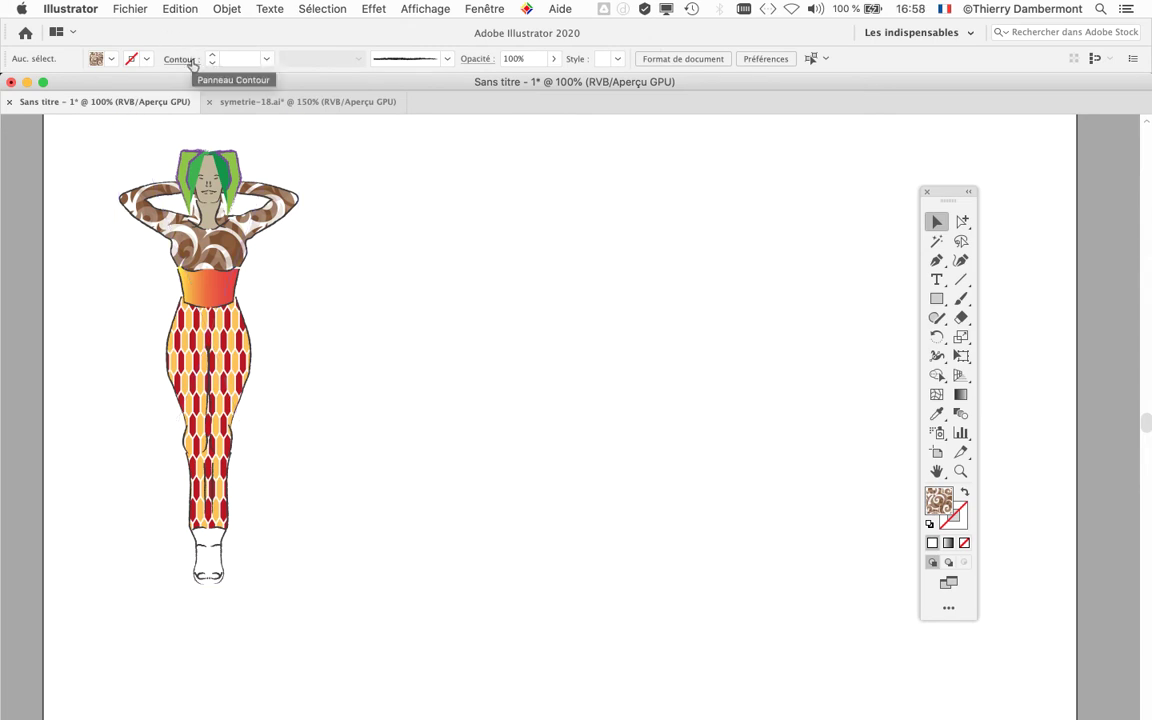
left_click(310, 102)
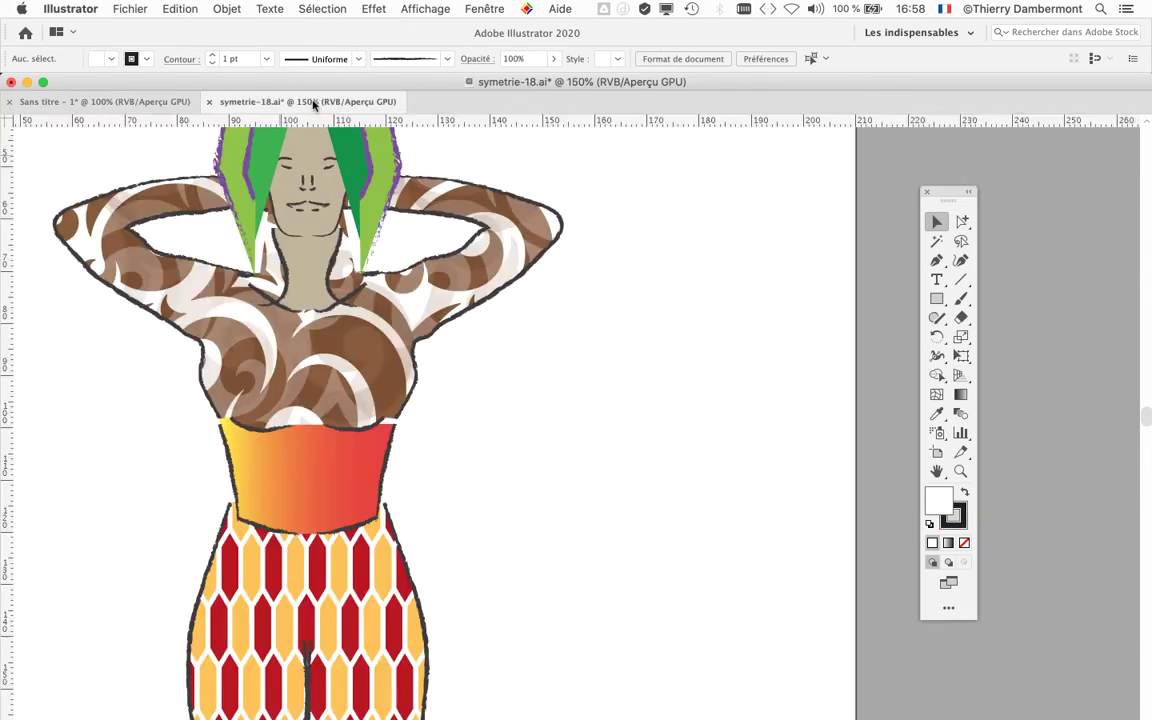
key("ctrl+minus")
key("ctrl+minus")
key("ctrl+minus")
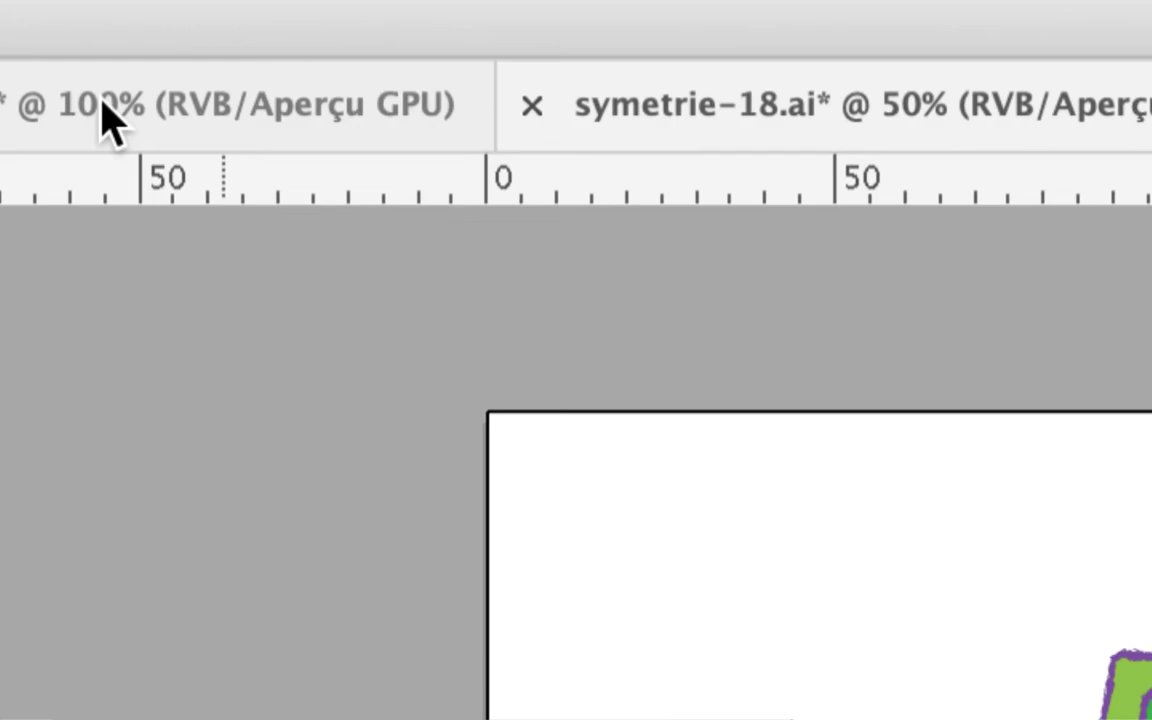
left_click(102, 102)
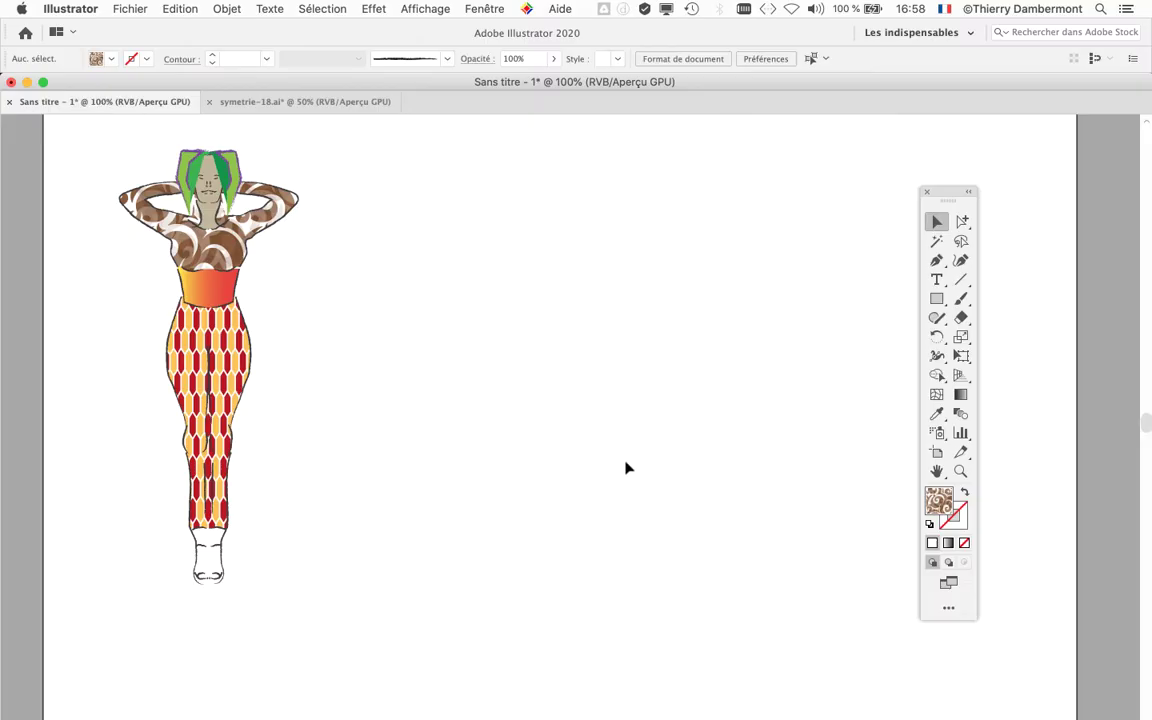
key("ctrl+minus")
Step: Paste a larger copy of the figure with Edition > Coller
left_click(190, 8)
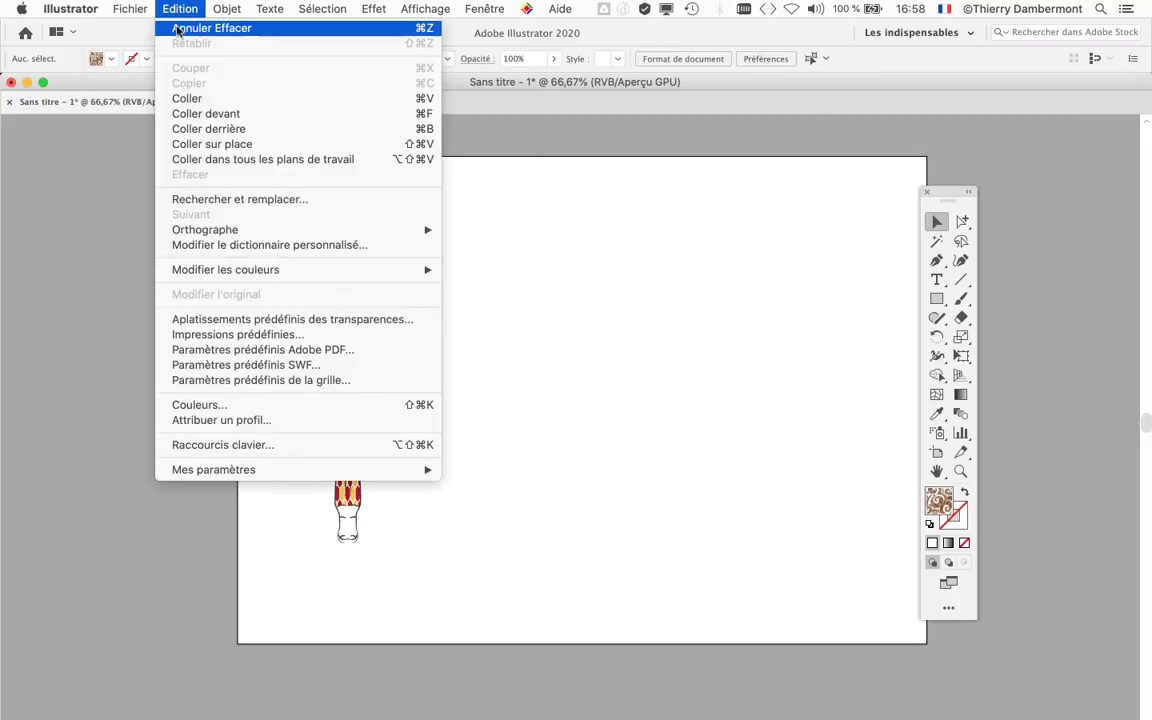
left_click(187, 99)
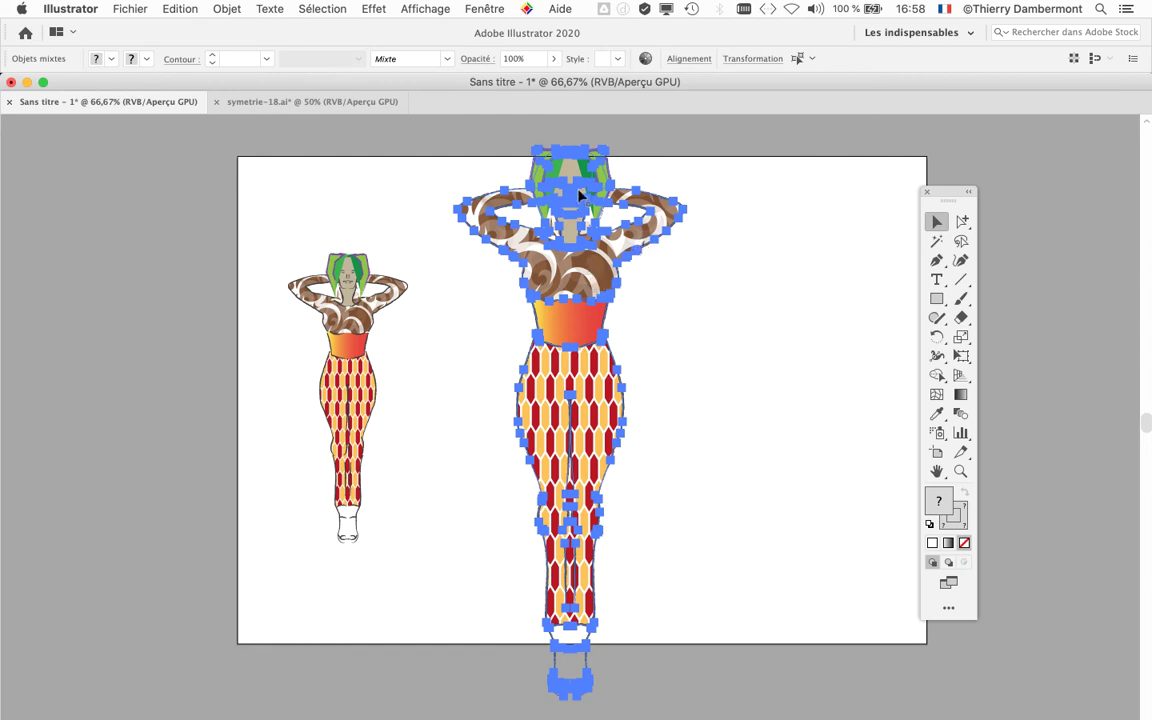
left_click(74, 7)
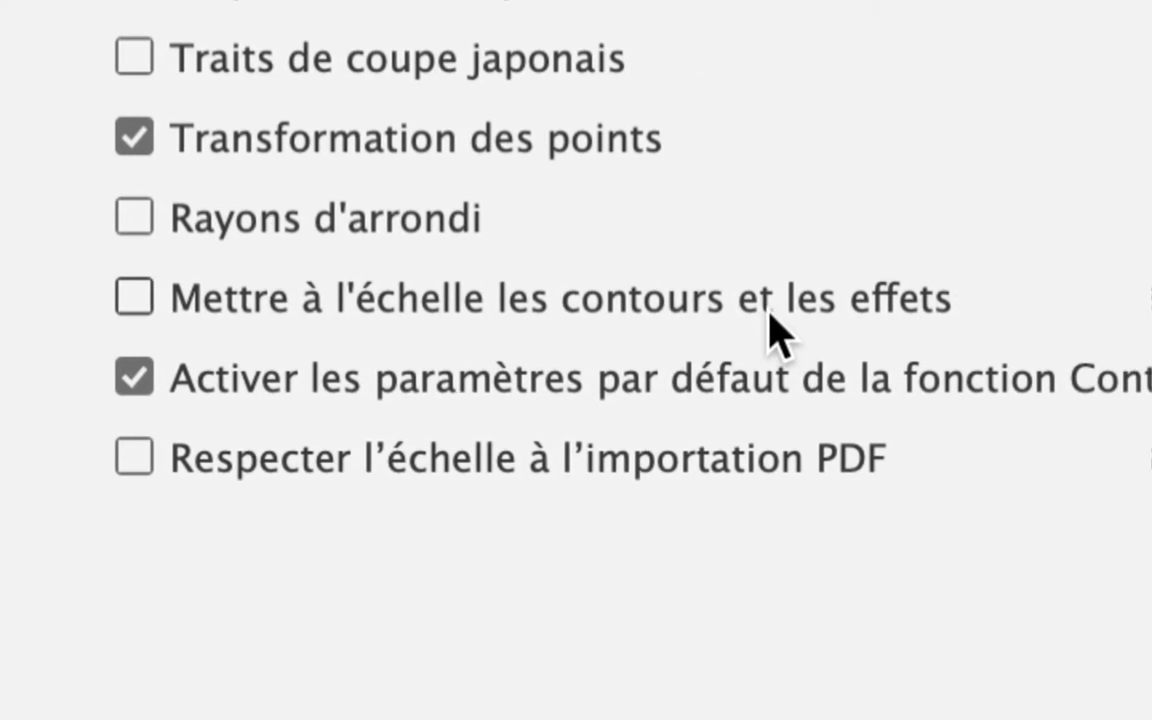
Step: Turn on 'Mettre à l'échelle les contours et les effets' in General preferences and confirm
left_click(770, 313)
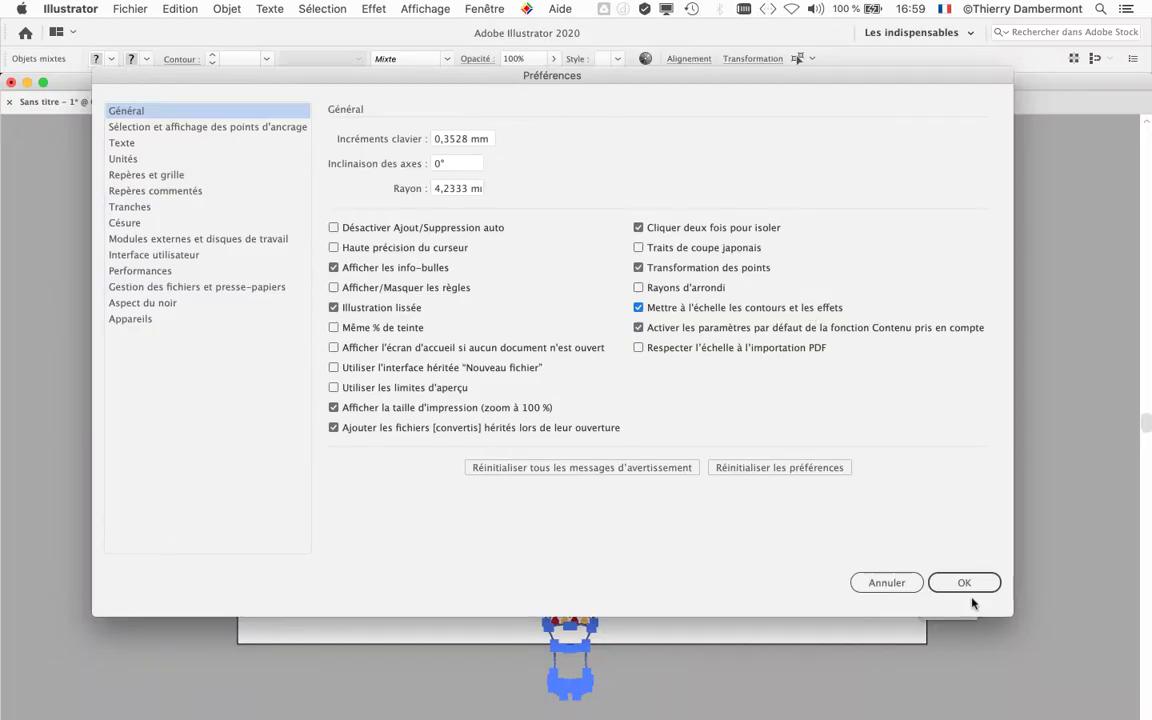
left_click(968, 588)
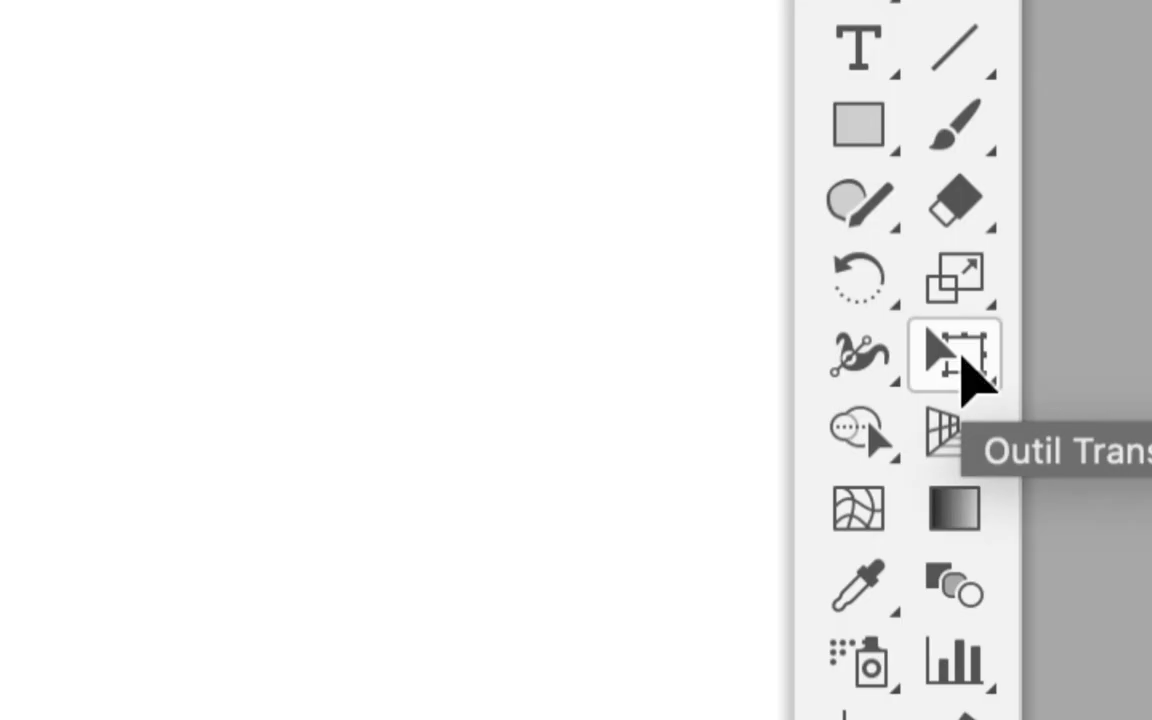
Step: Shrink the pasted figure with Free Transform to about the linked figure's height
left_click(958, 357)
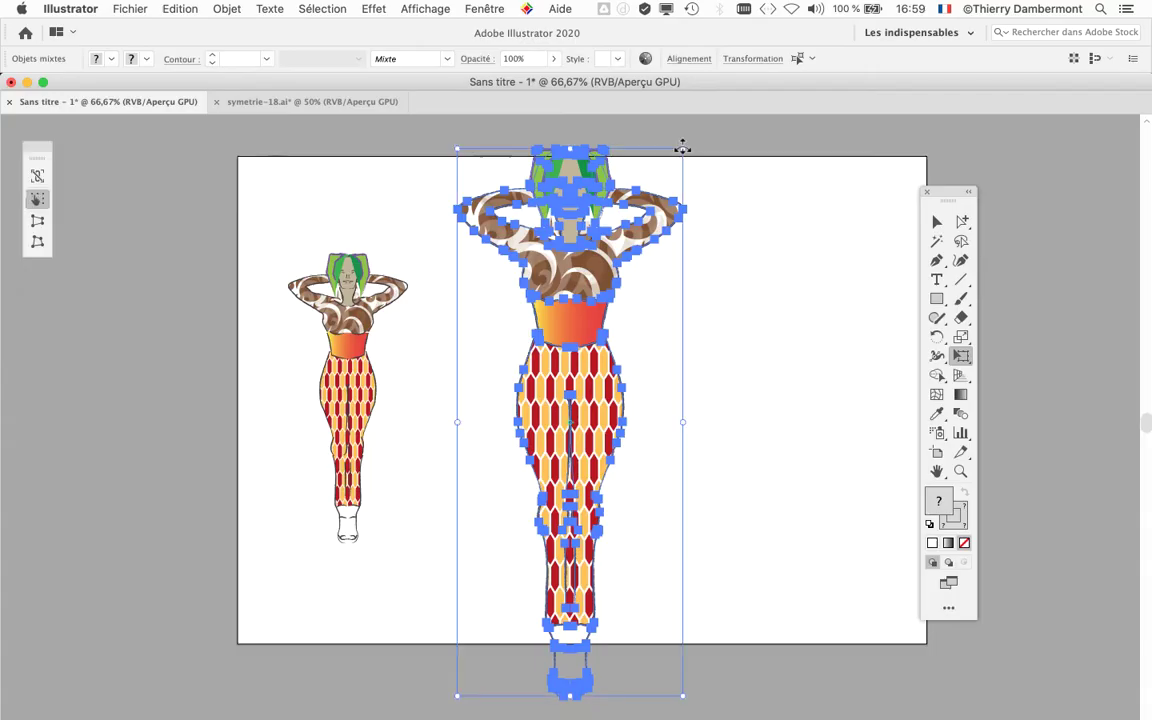
mouse_move(682, 148)
left_mouse_down()
mouse_move(612, 214)
mouse_move(590, 262)
left_mouse_up()
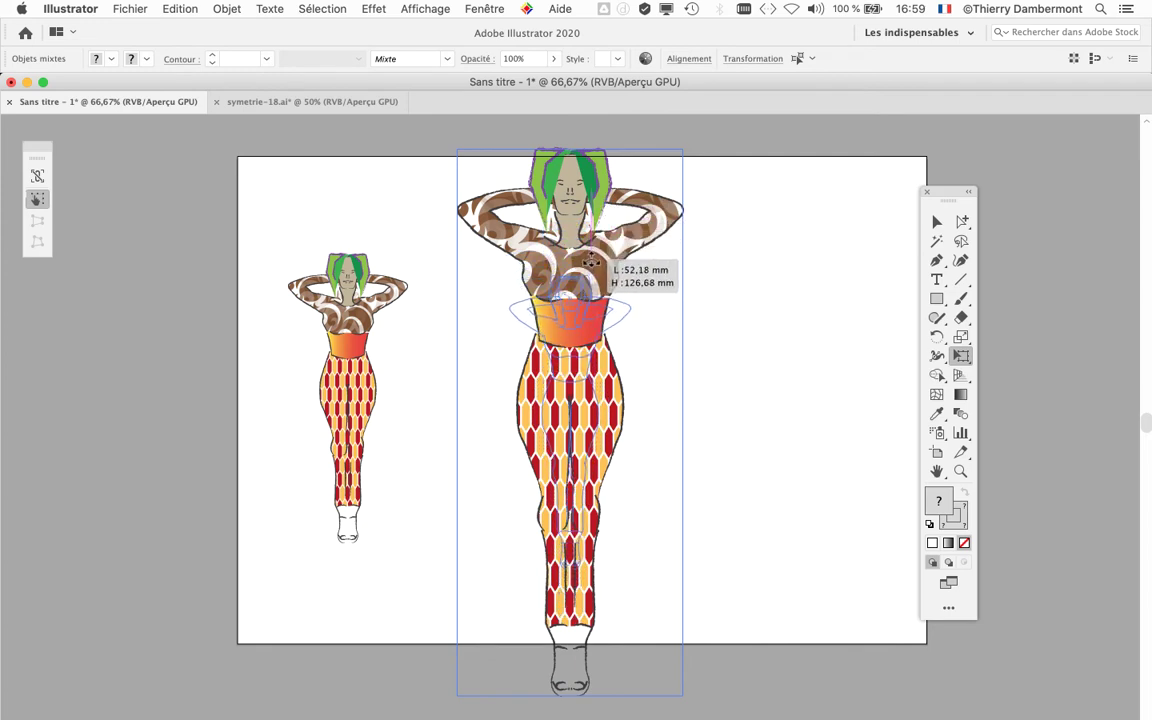
left_click_drag(590, 262, 591, 265)
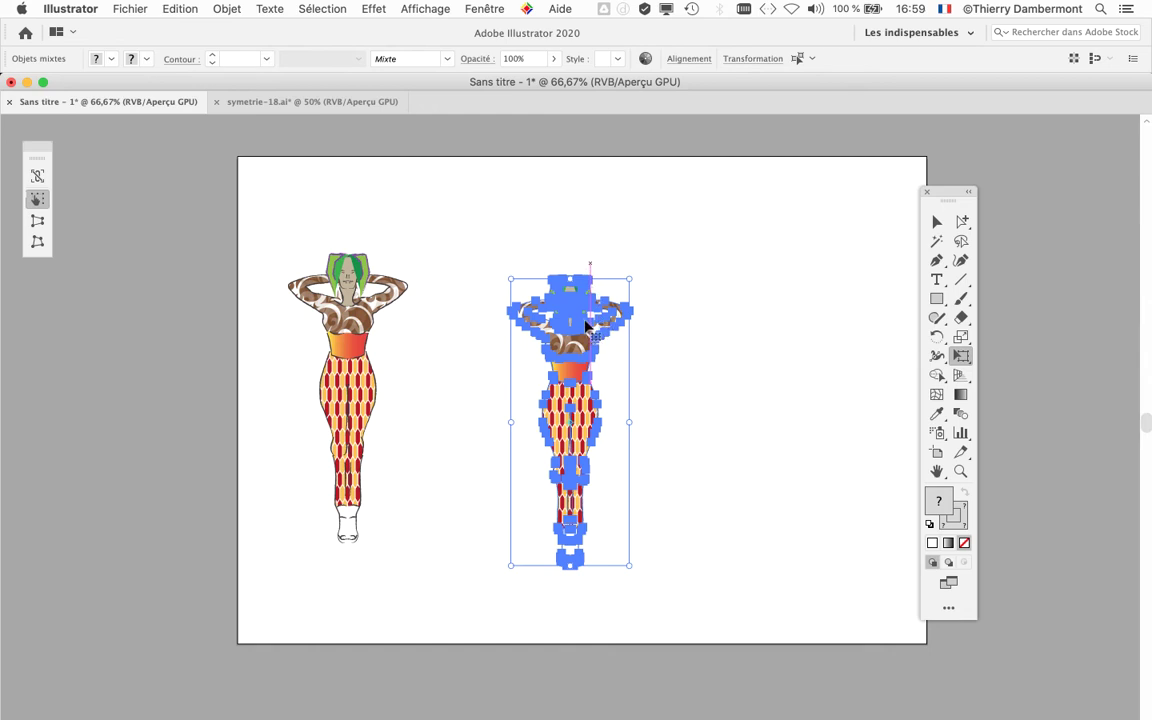
Step: Show the Keyboard Viewer, browse its alternate symbol layouts, then close it
left_click(944, 9)
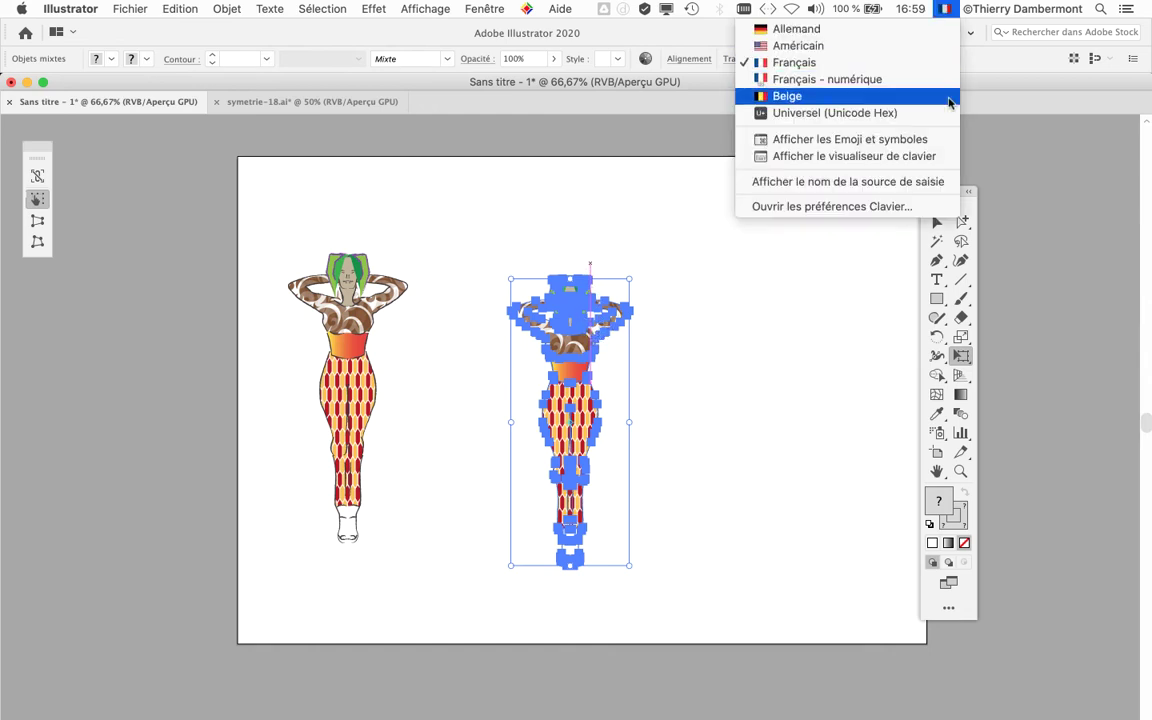
left_click(915, 157)
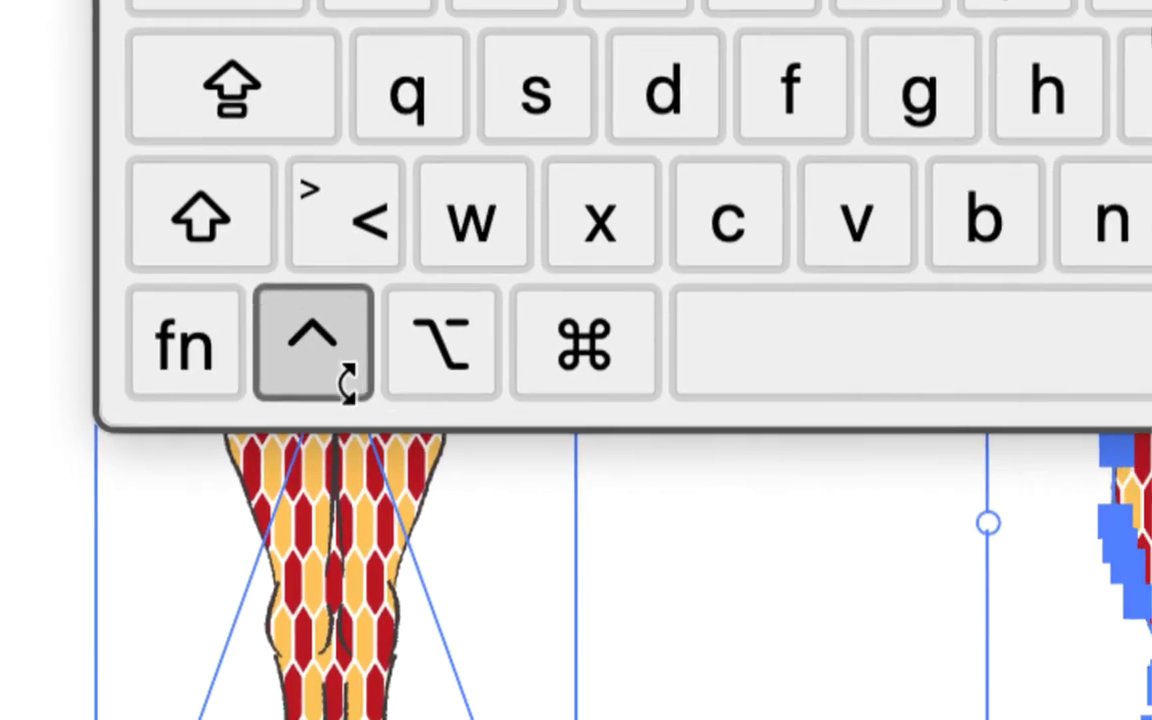
left_click(374, 377)
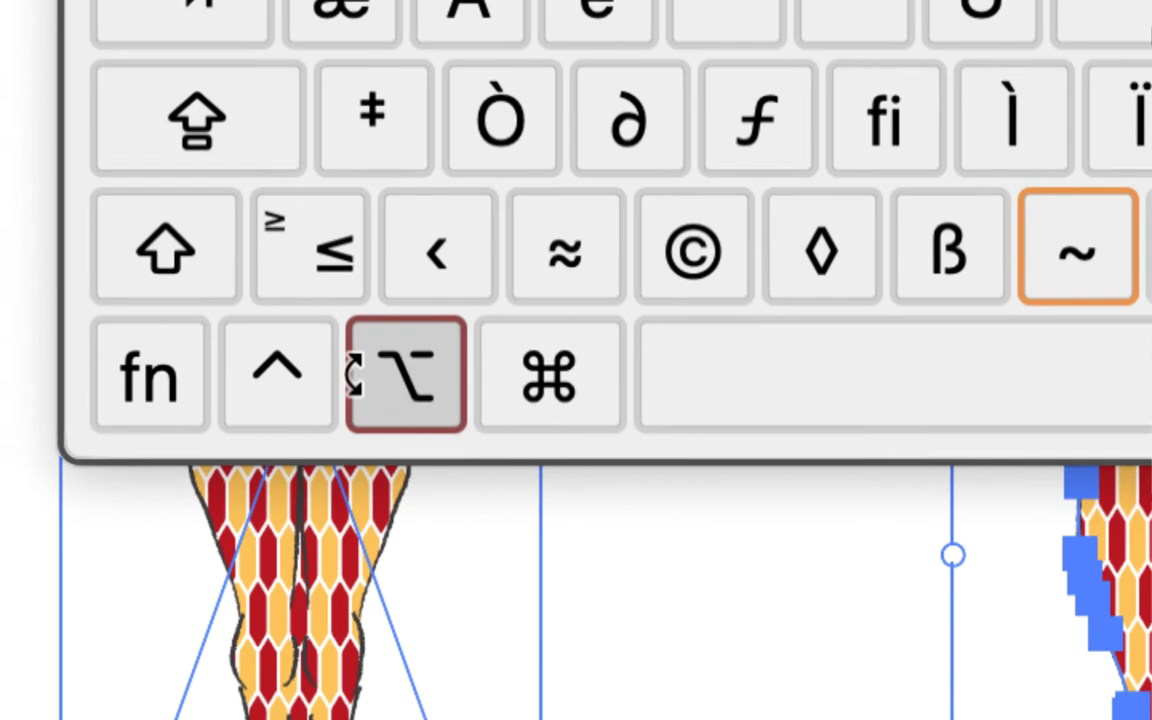
left_click(200, 272)
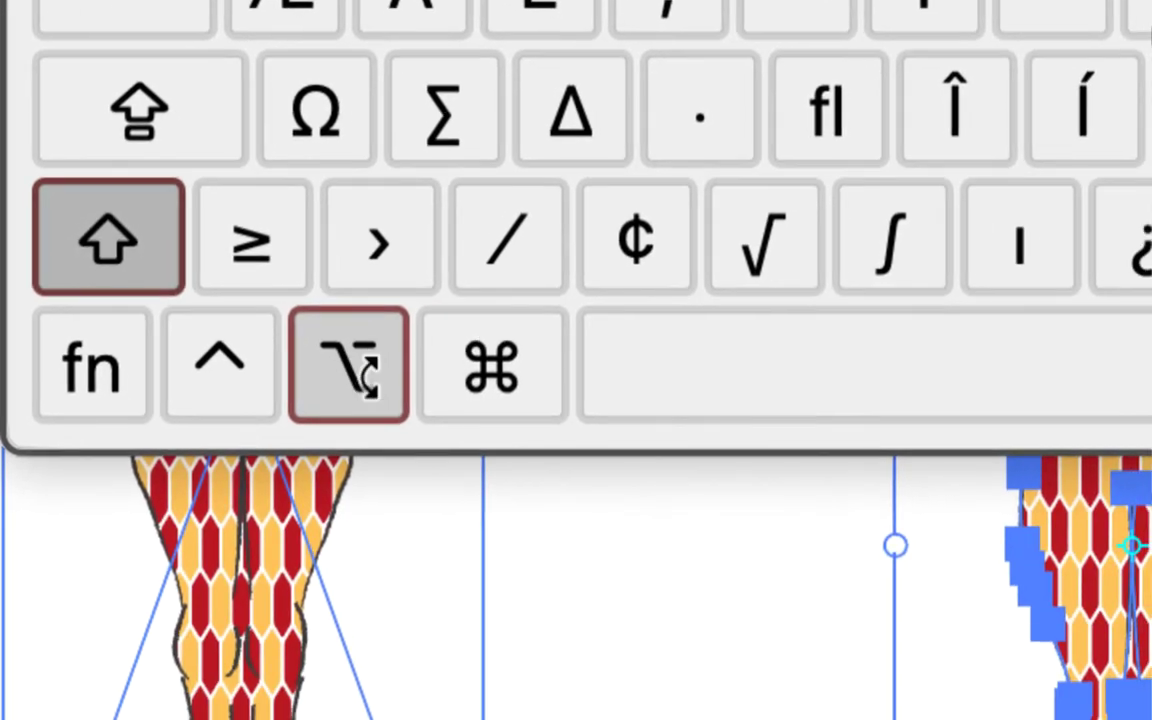
left_click(350, 370)
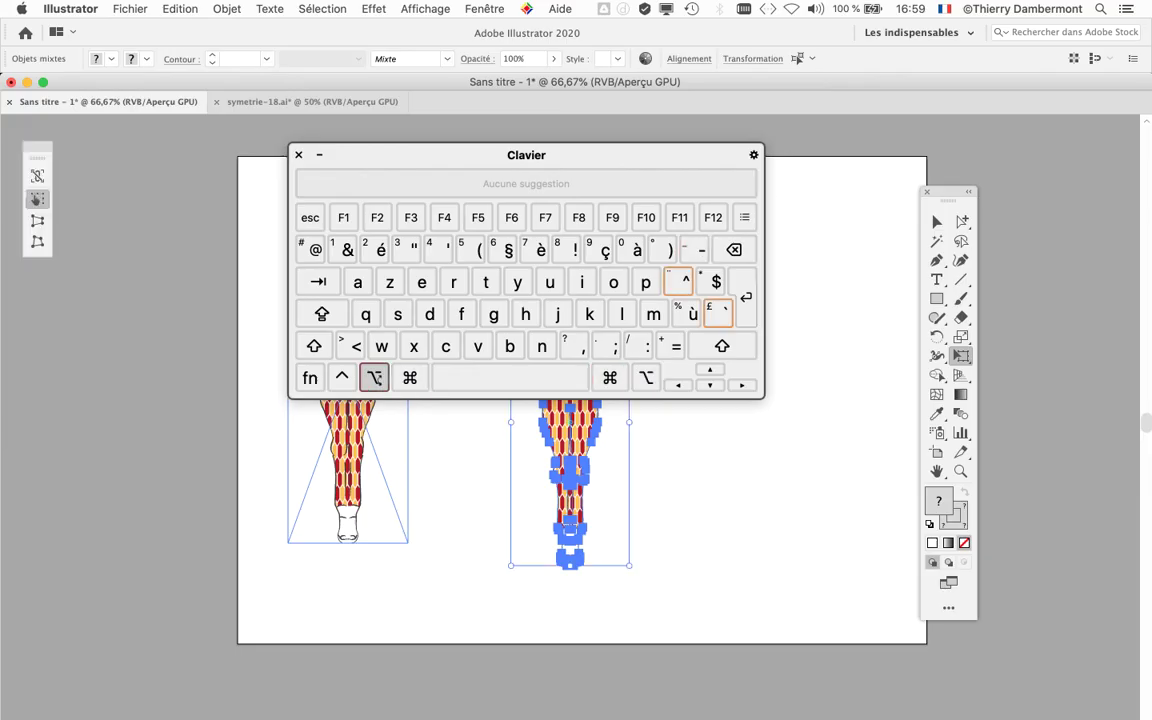
left_click(298, 155)
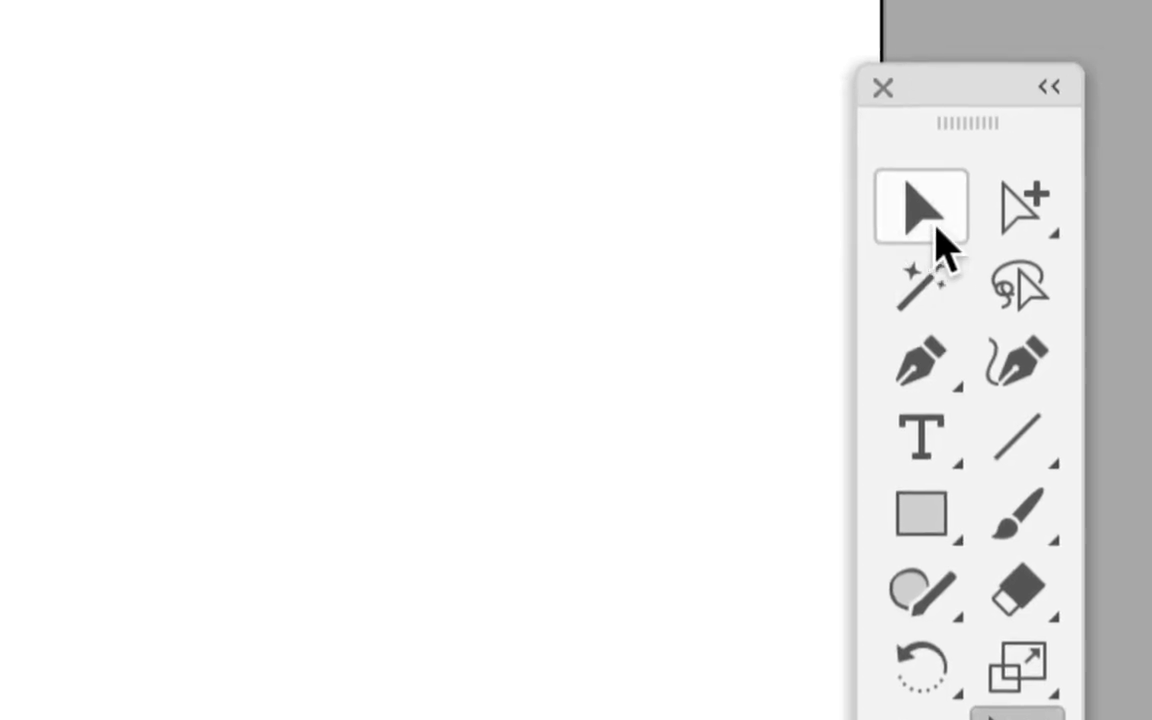
Step: Drag the scaled copy left so it stands beside the linked figure, then deselect
left_click(940, 222)
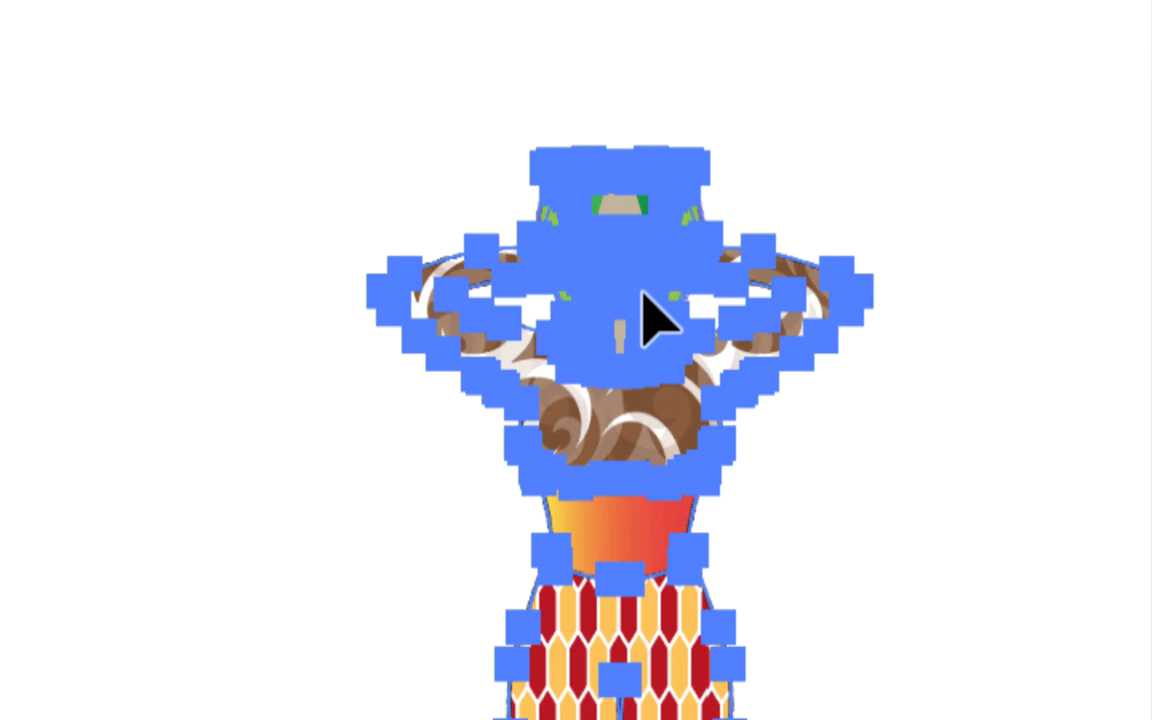
left_click_drag(645, 300, 570, 295)
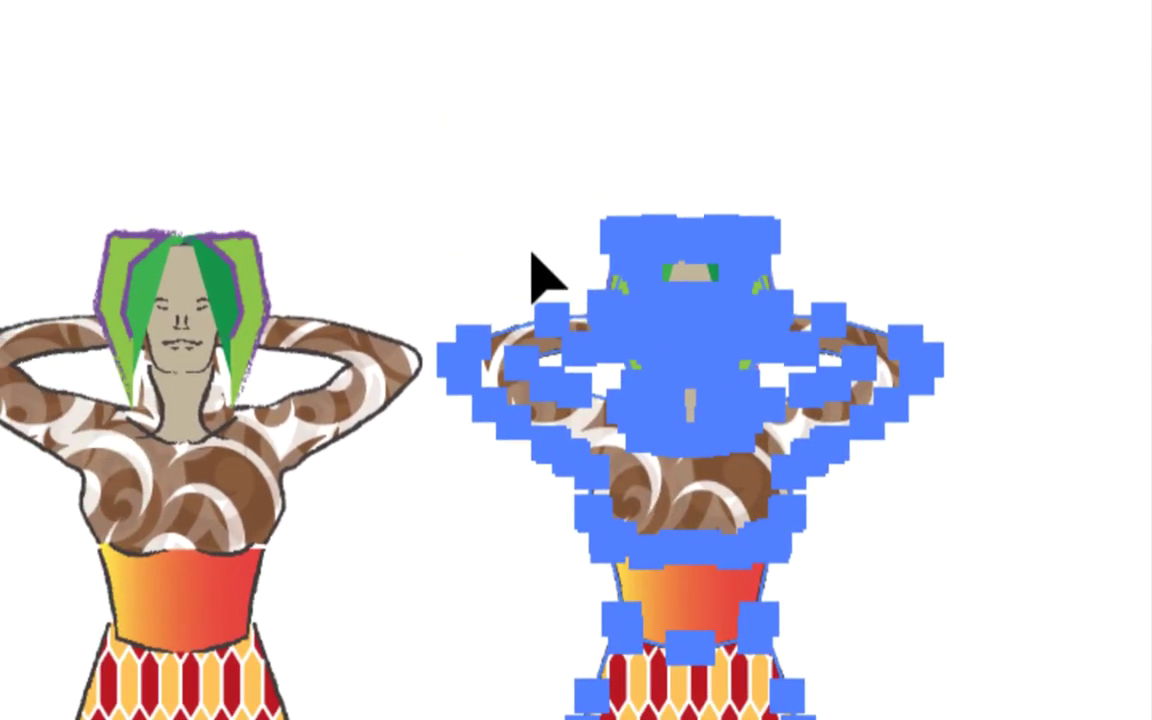
left_click(530, 270)
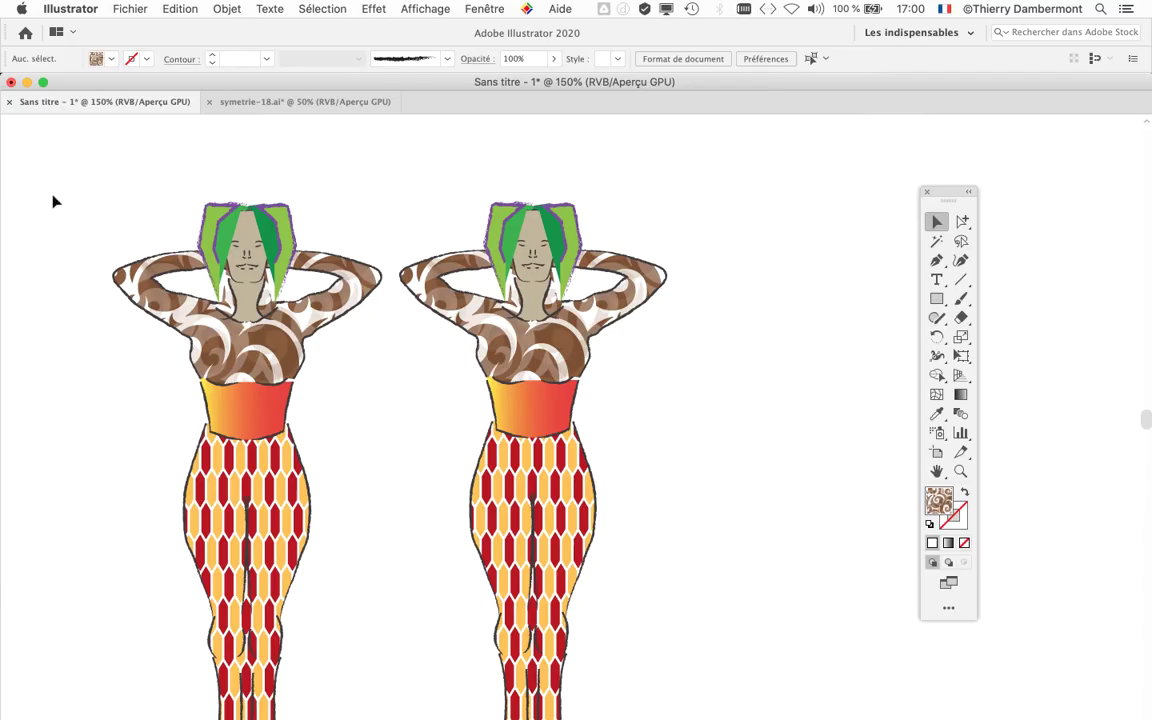
left_click_drag(935, 192, 790, 132)
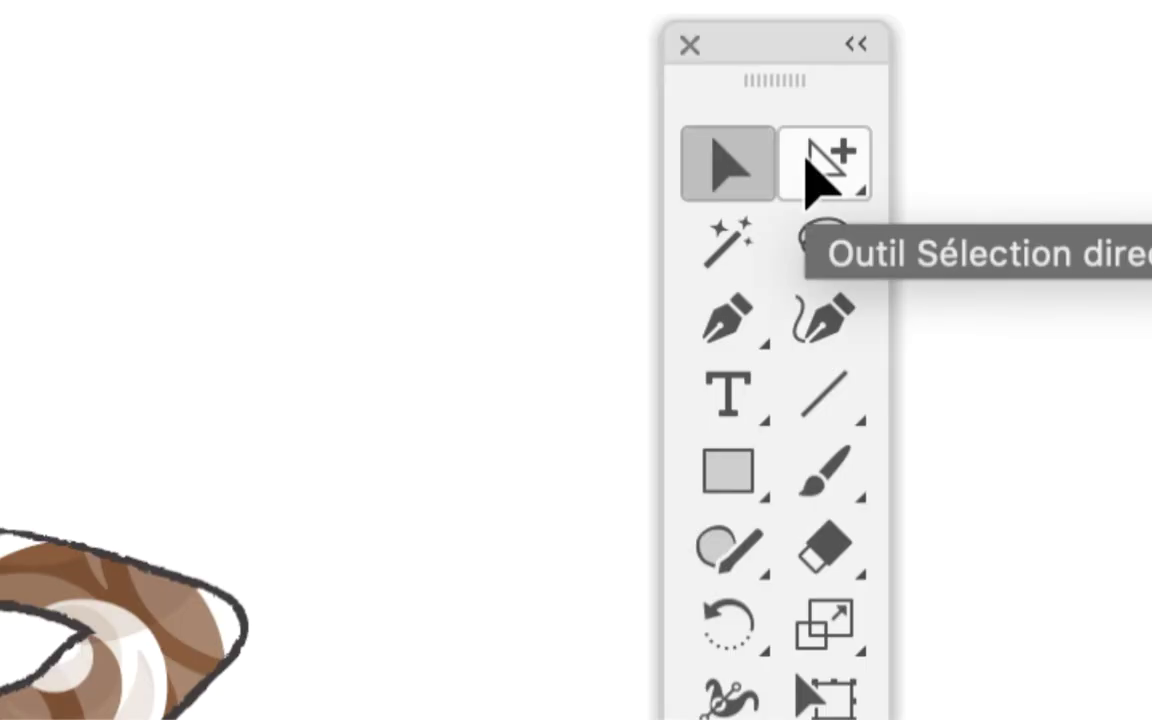
left_click(811, 160)
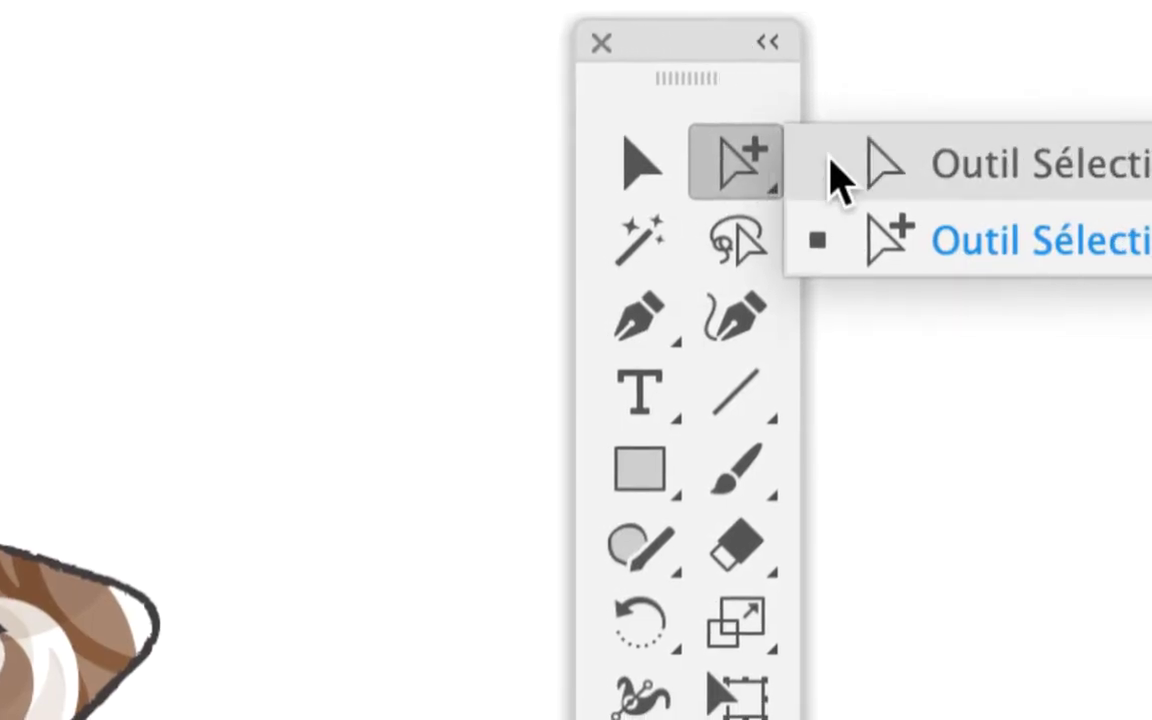
left_click(838, 180)
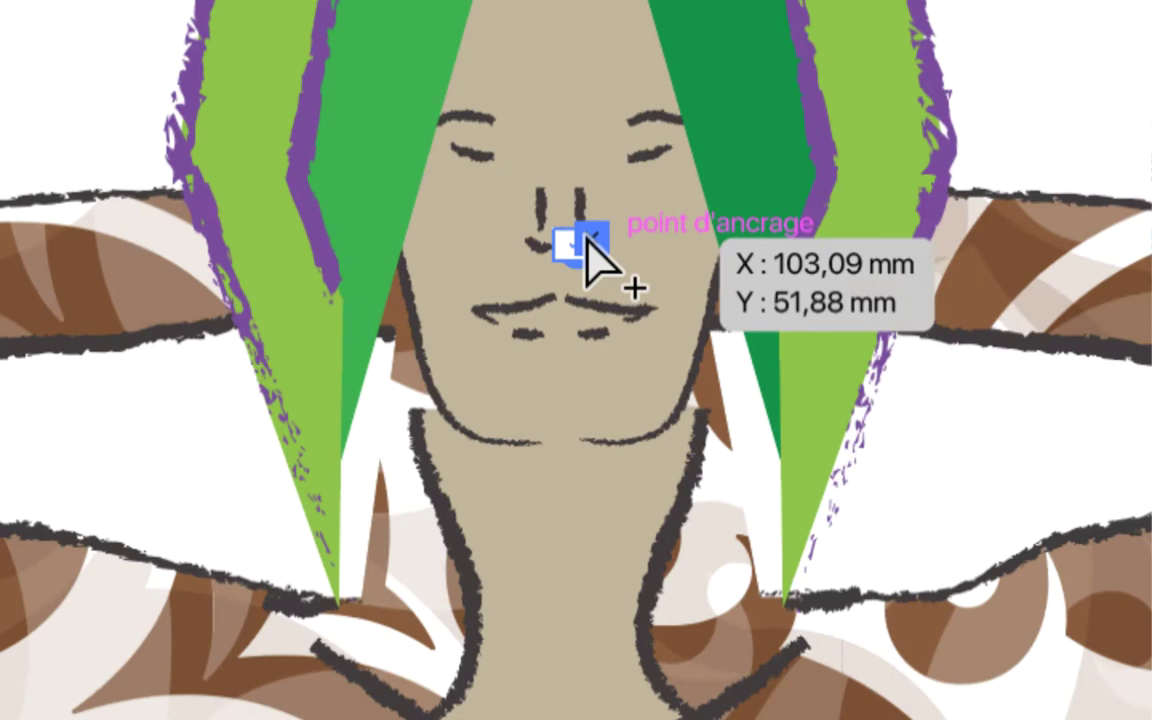
left_click(587, 240)
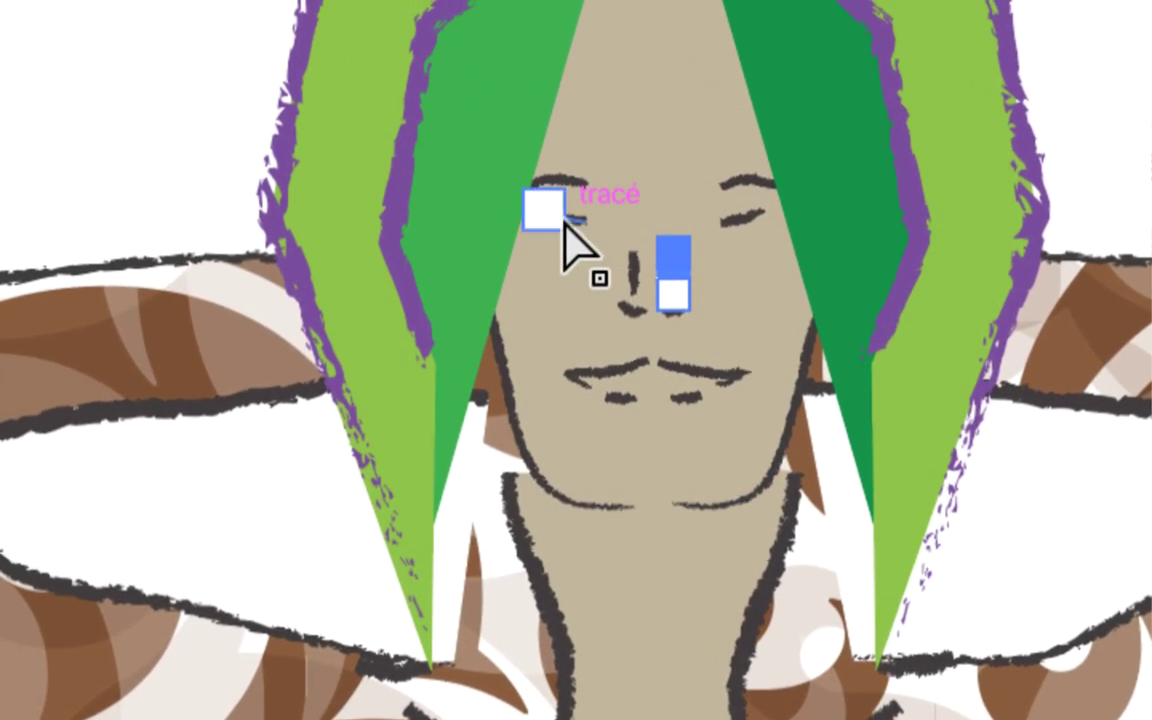
left_click(565, 242)
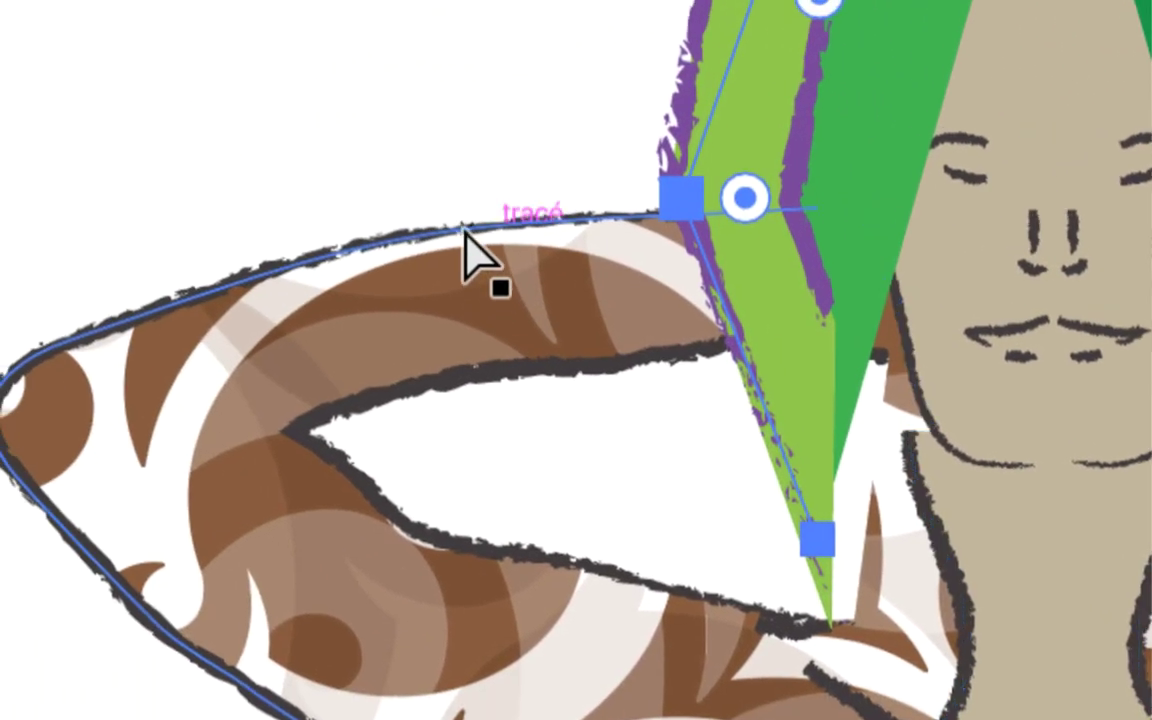
left_click(470, 250)
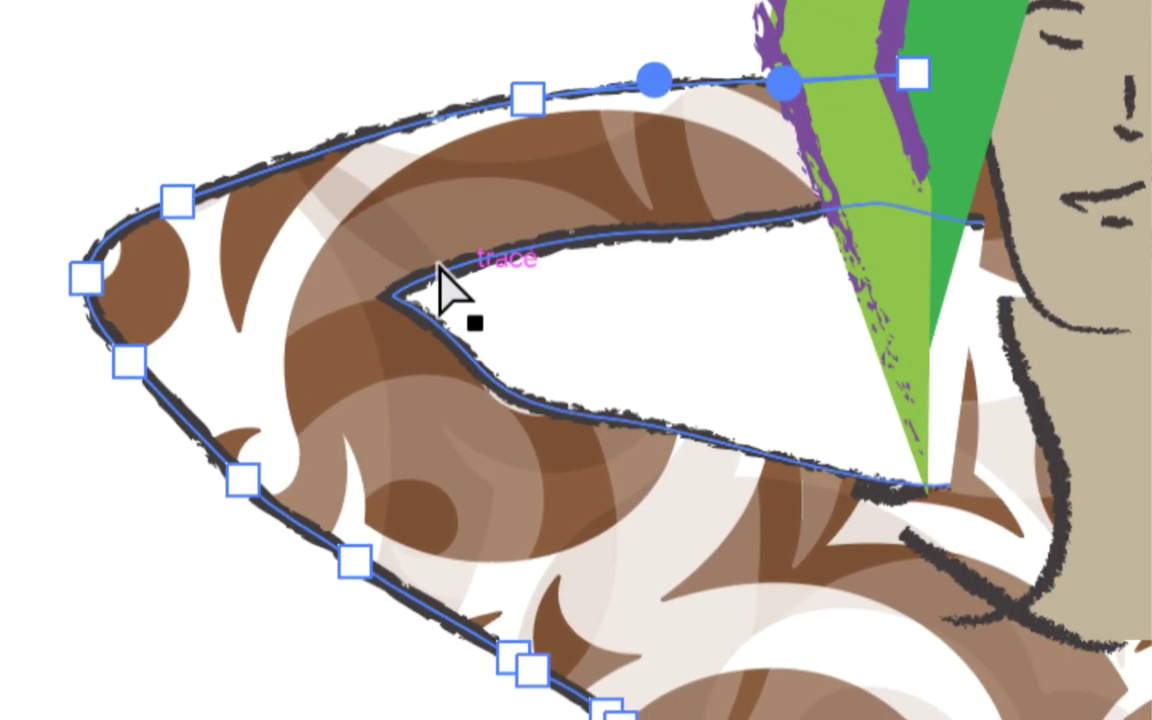
left_click(440, 285)
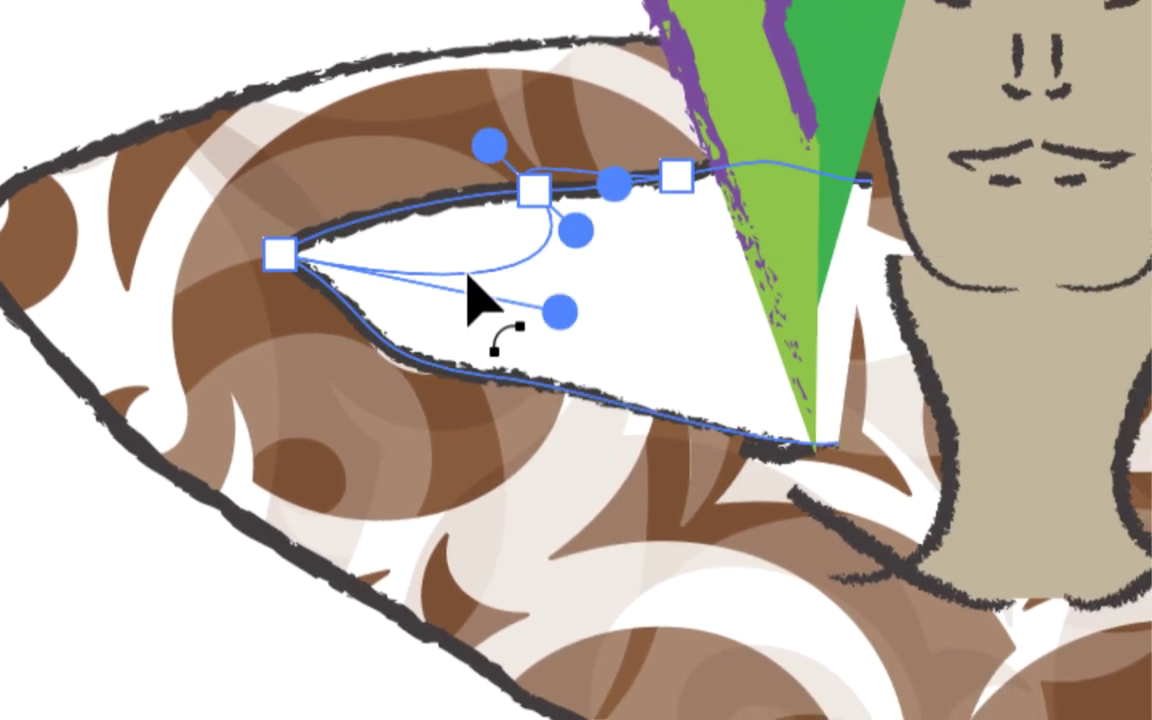
left_click_drag(450, 288, 476, 298)
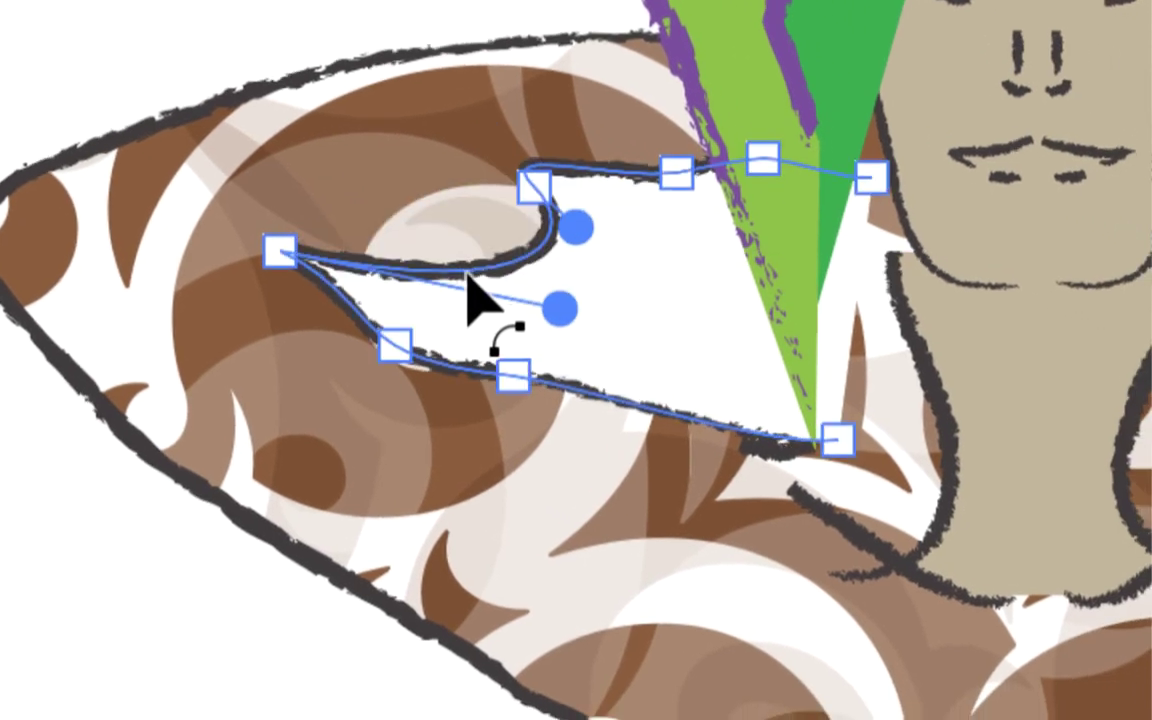
key("ctrl+z")
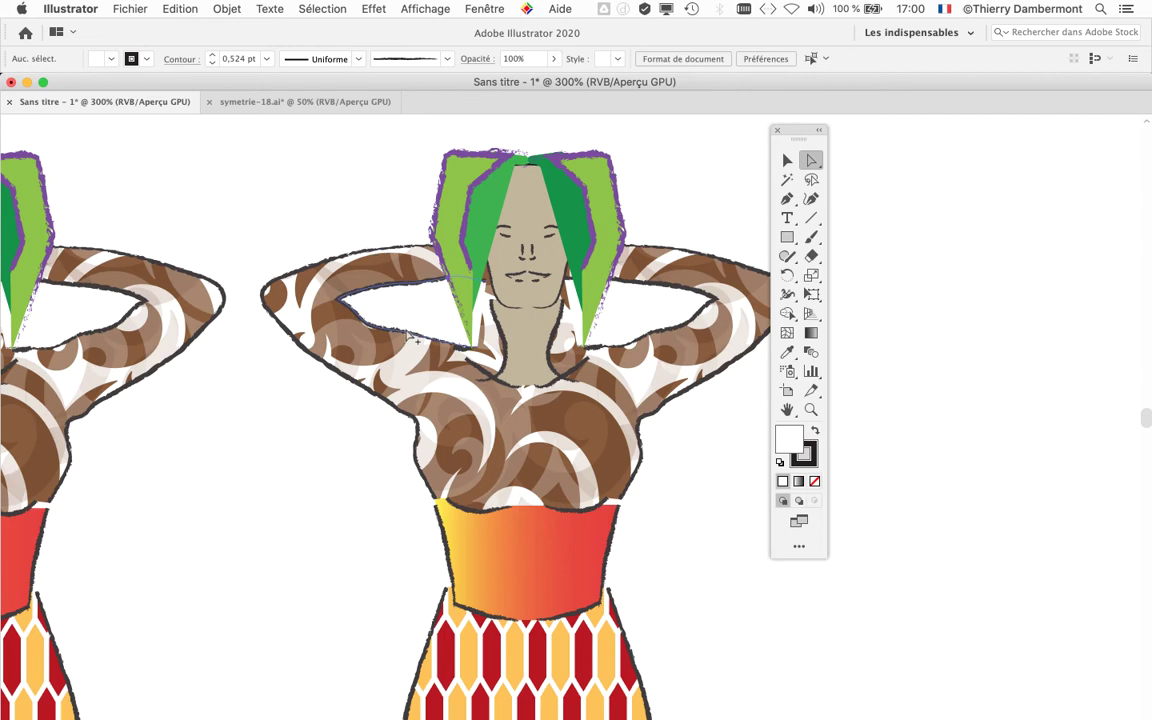
key("ctrl+minus")
Step: Toggle Outline view, zoom out, and select the left figure to confirm its symetrie-18.ai link
left_click_drag(832, 133, 999, 135)
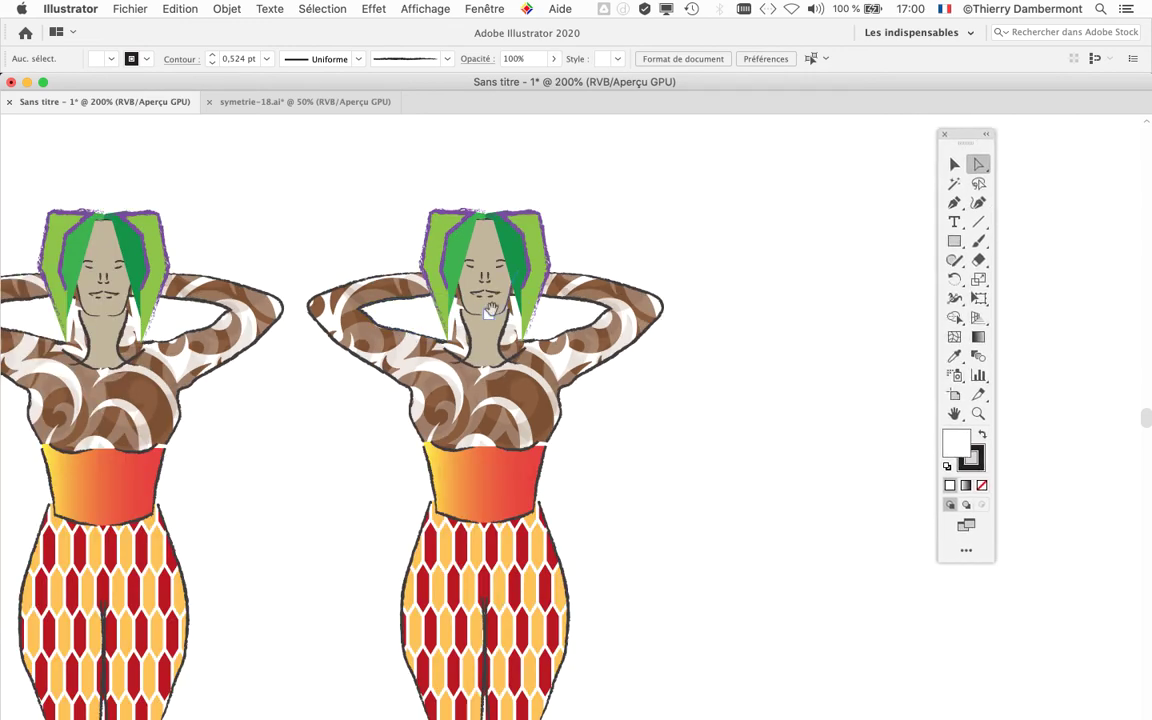
scroll(600, 296, "left", 5)
key("ctrl+y")
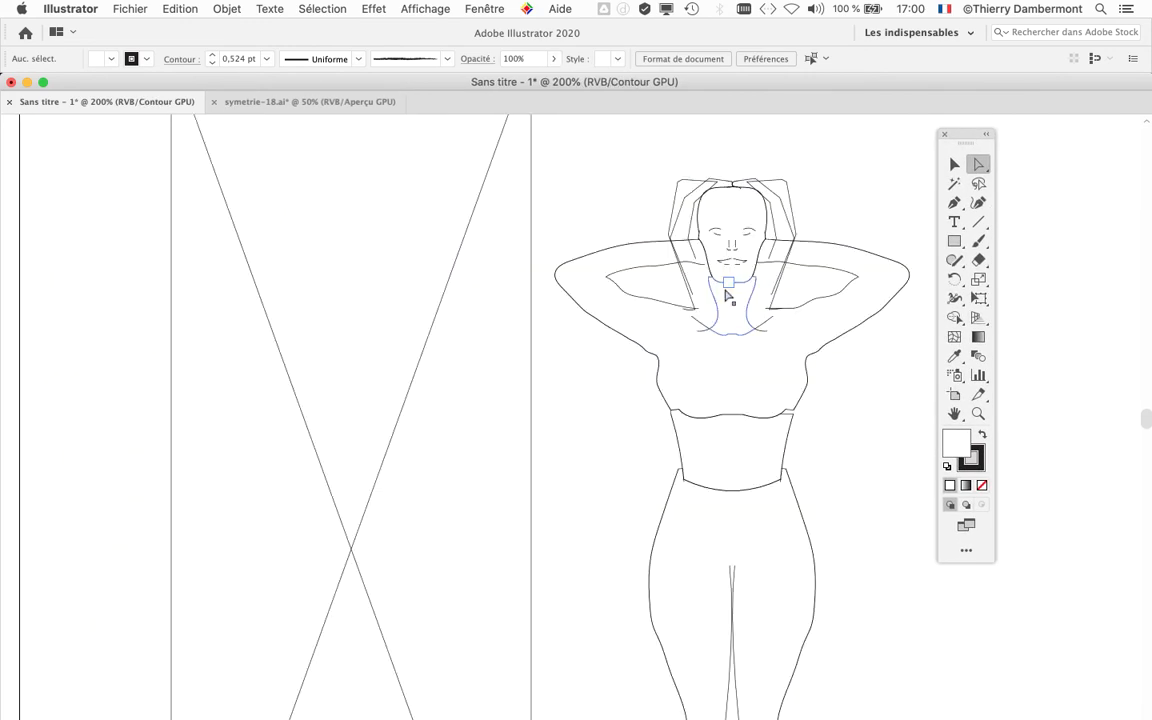
key("ctrl+minus")
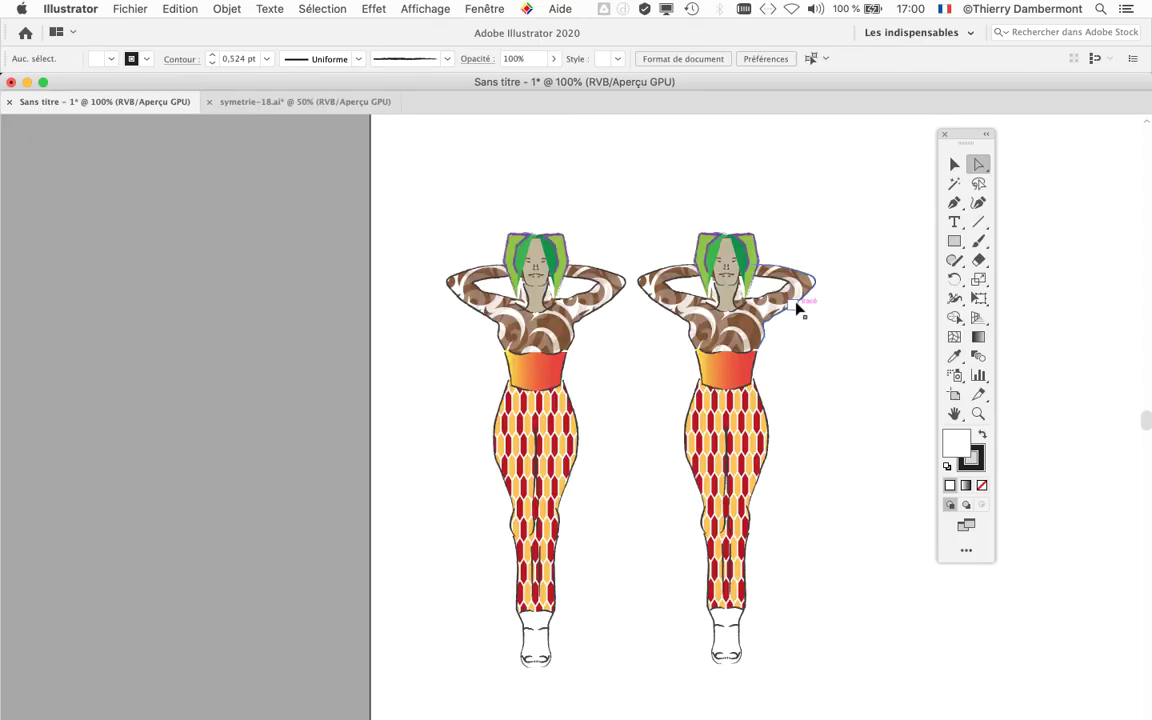
scroll(867, 241, "right", 2)
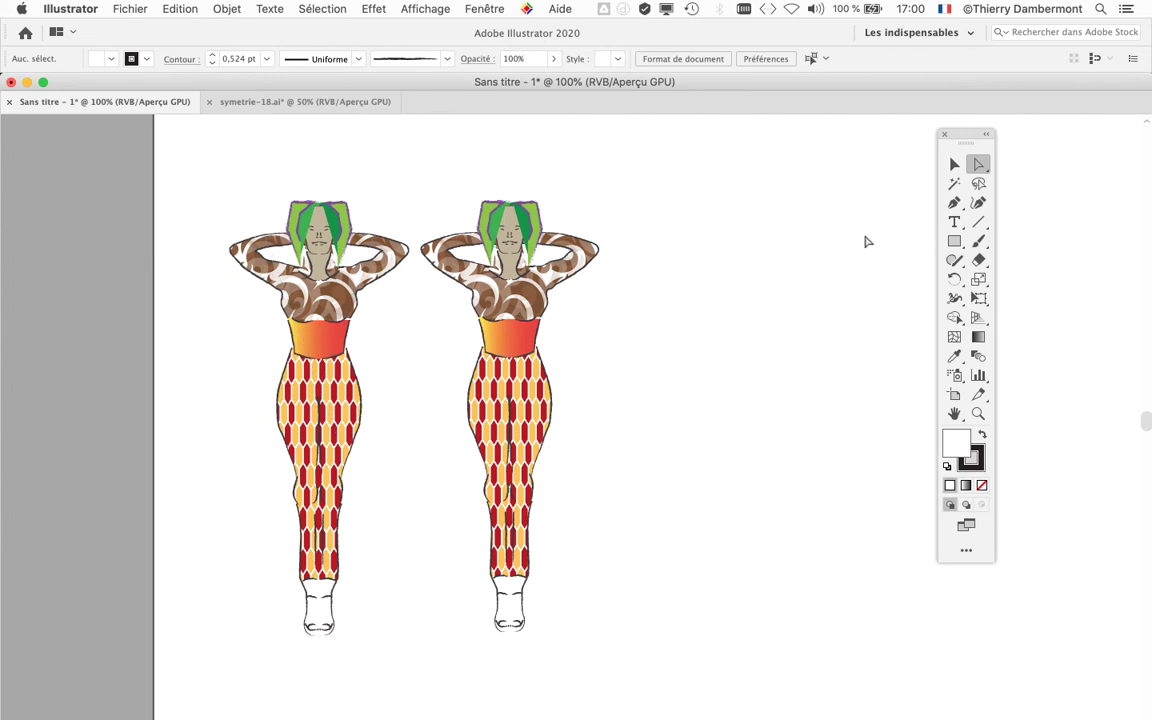
left_click(336, 294)
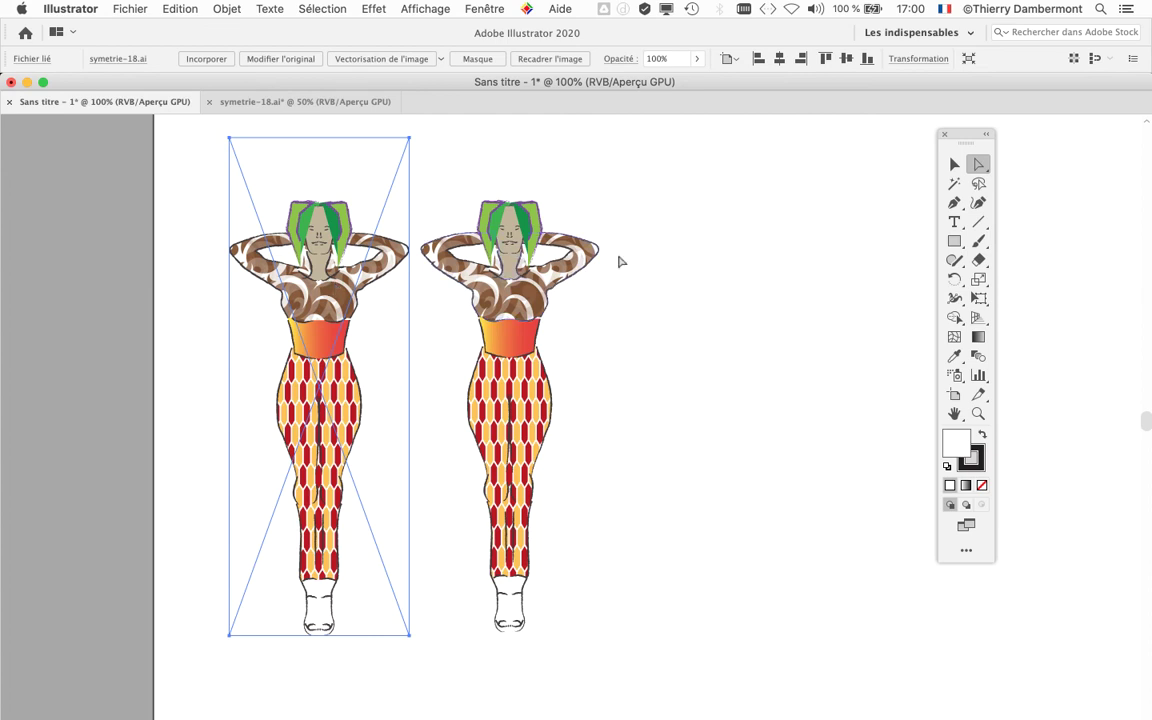
Step: Marquee-select and delete the editable right figure, leaving only the linked one
left_click(957, 166)
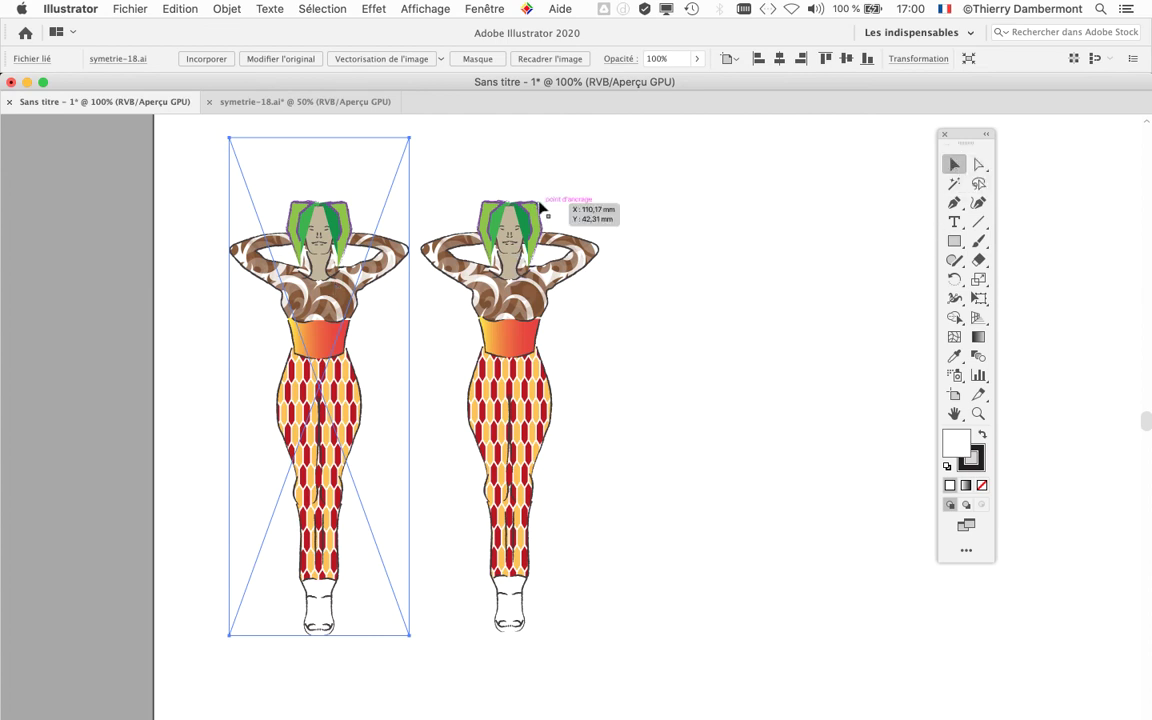
left_click(490, 205)
left_click_drag(449, 196, 615, 643)
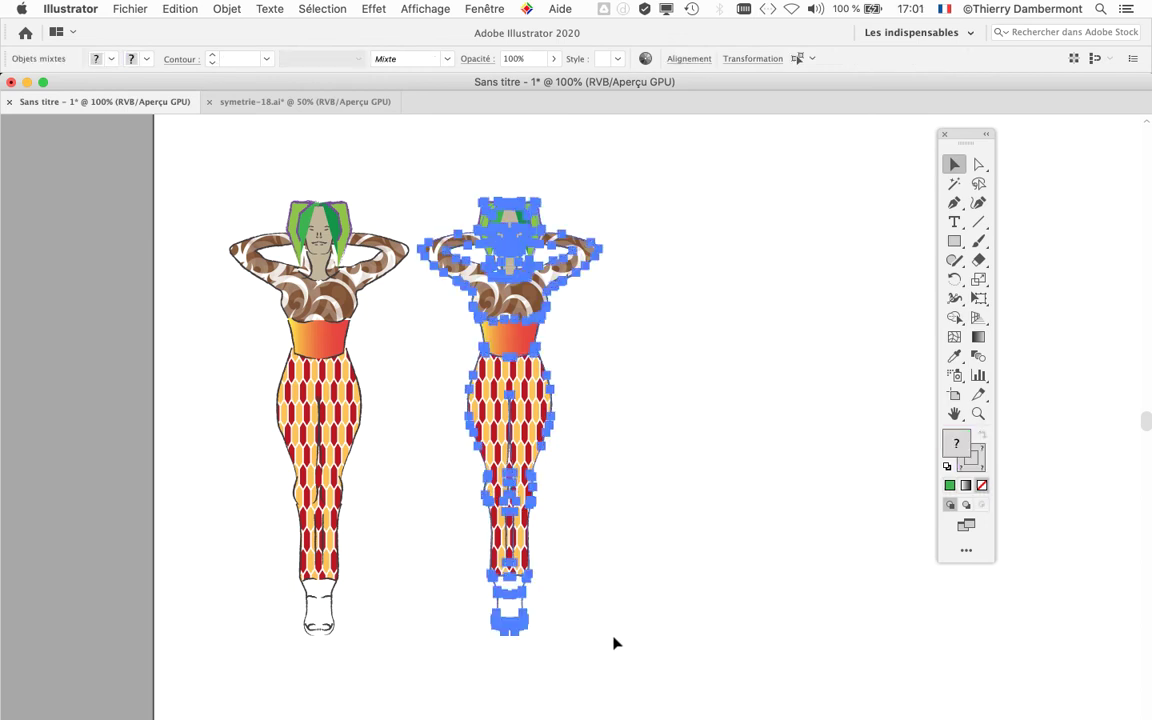
key("Delete")
left_click(306, 342)
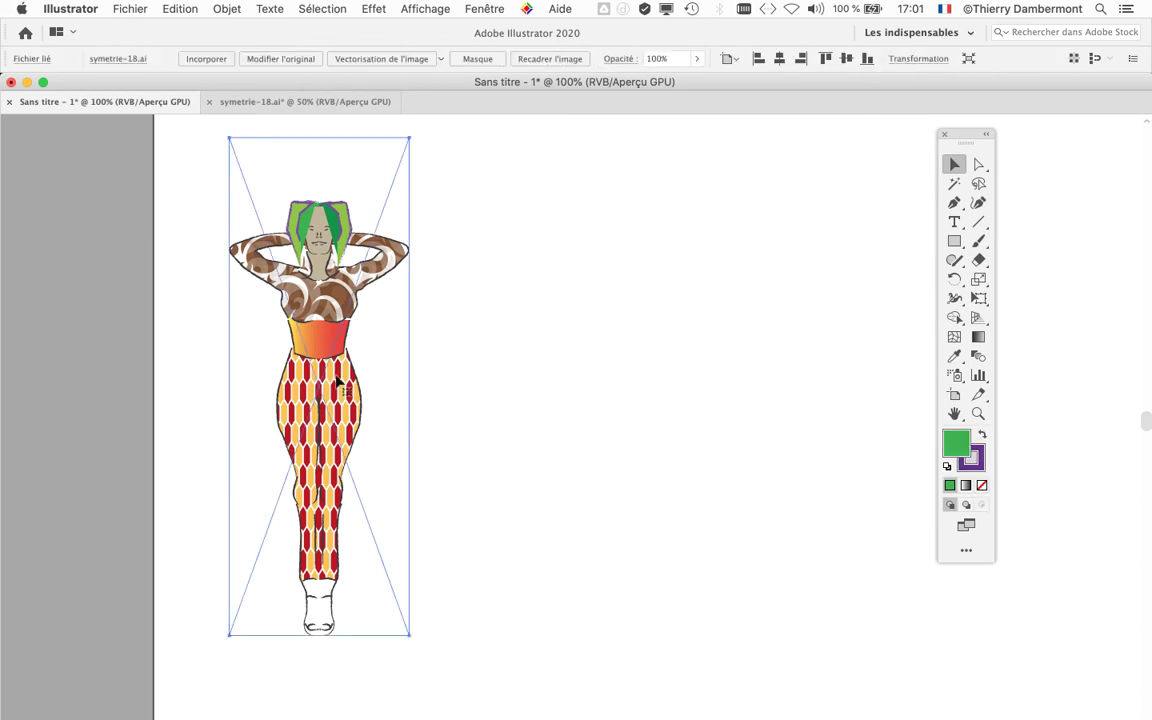
left_click(571, 330)
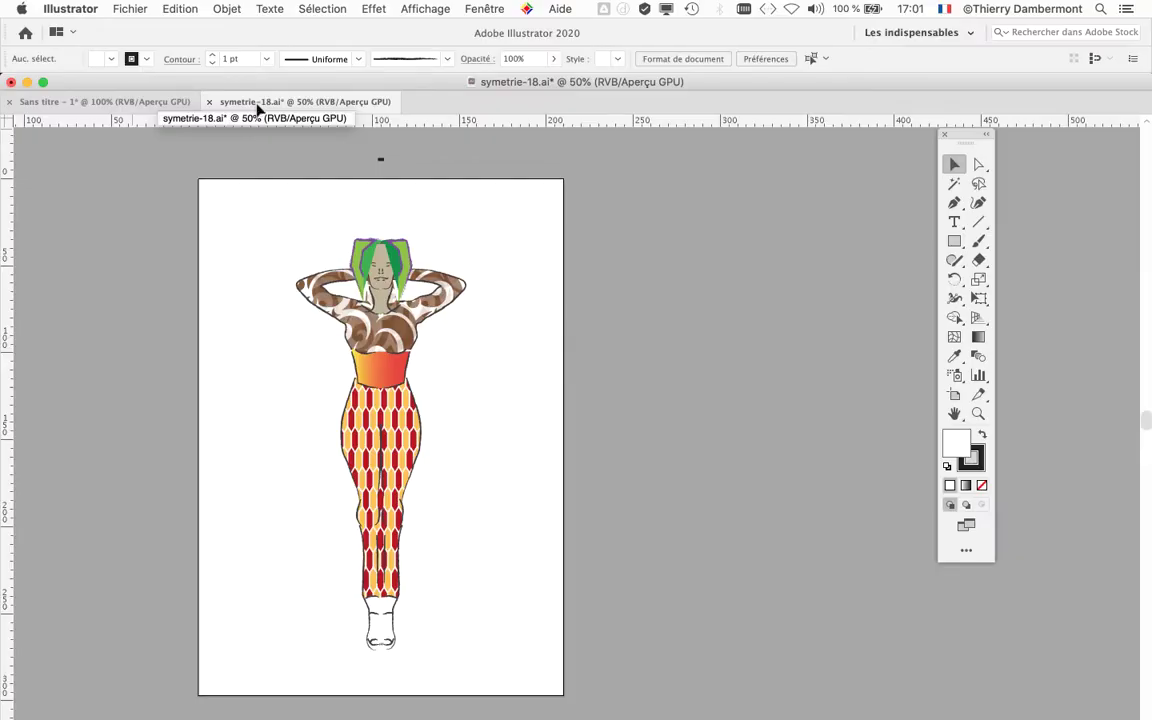
Step: Fill the two light-green outer hair shapes with red from the Nuancier swatches
scroll(380, 250, "up", 2)
scroll(380, 257, "up", 1)
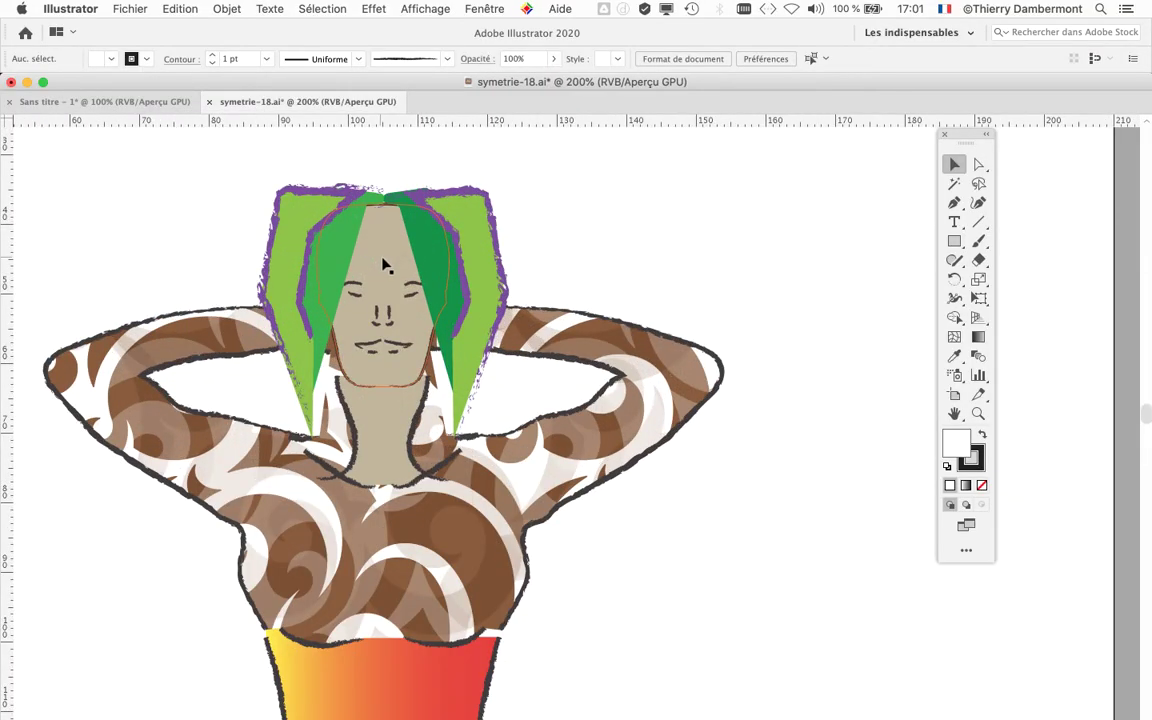
left_click(979, 163)
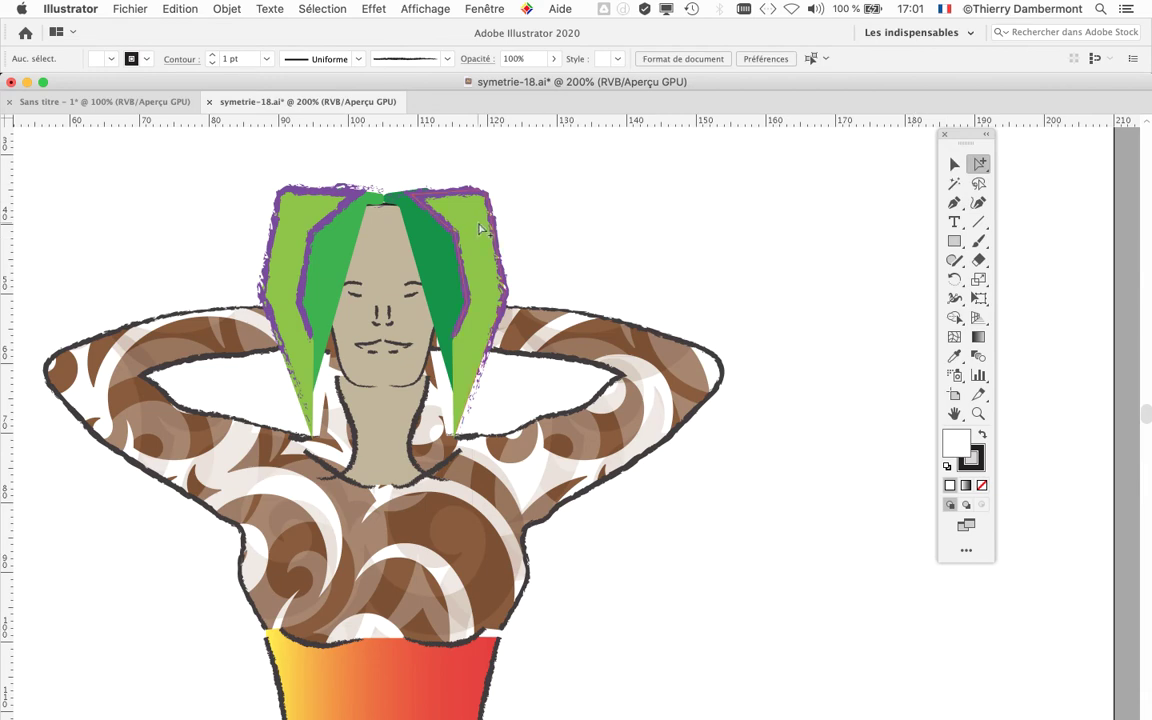
left_click(480, 229)
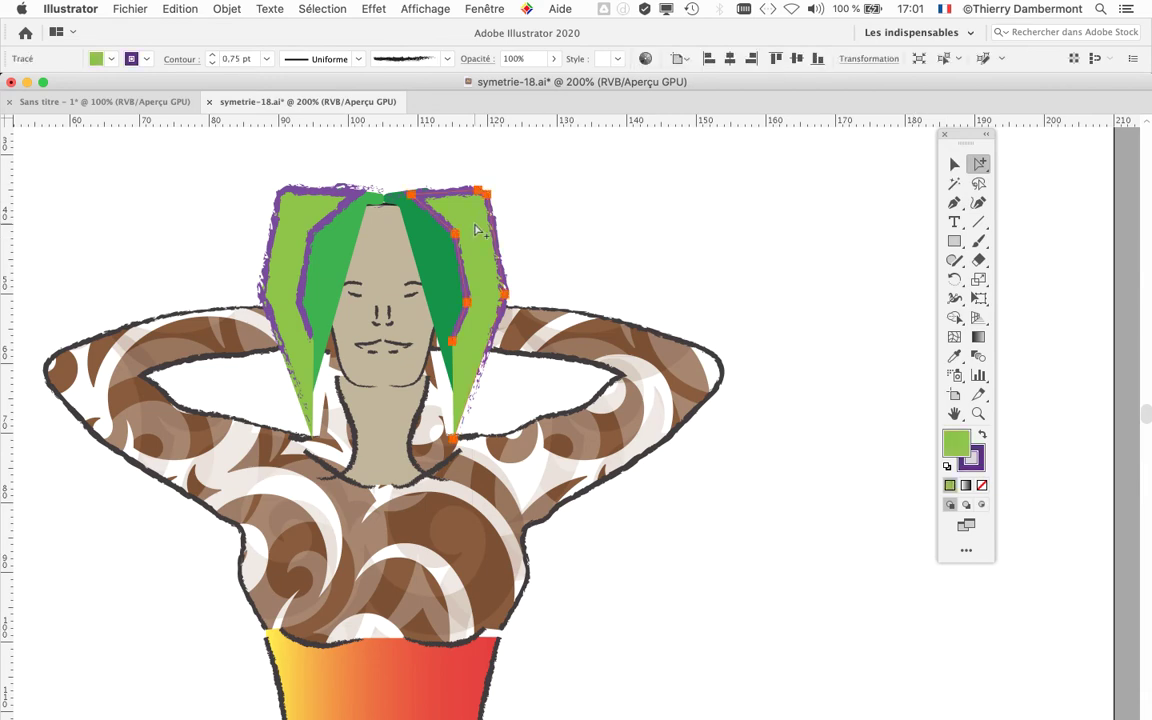
left_click(296, 228, "shift")
left_click(484, 9)
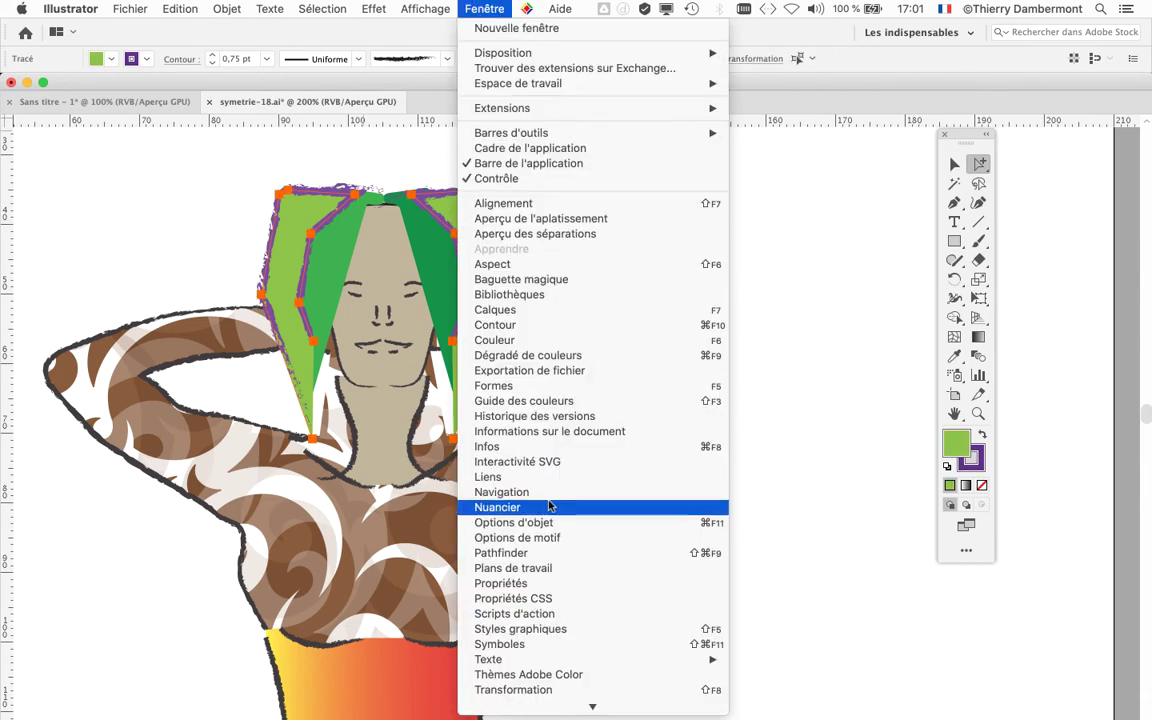
left_click(495, 456)
left_click_drag(1022, 140, 626, 121)
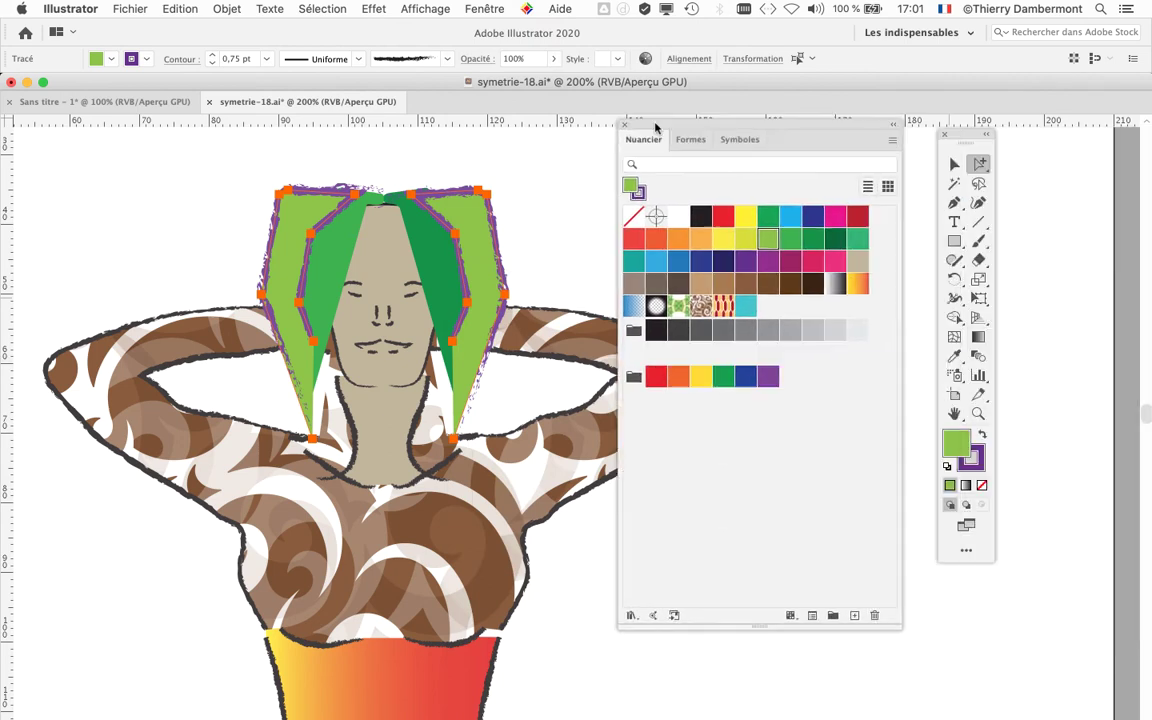
left_click(681, 204)
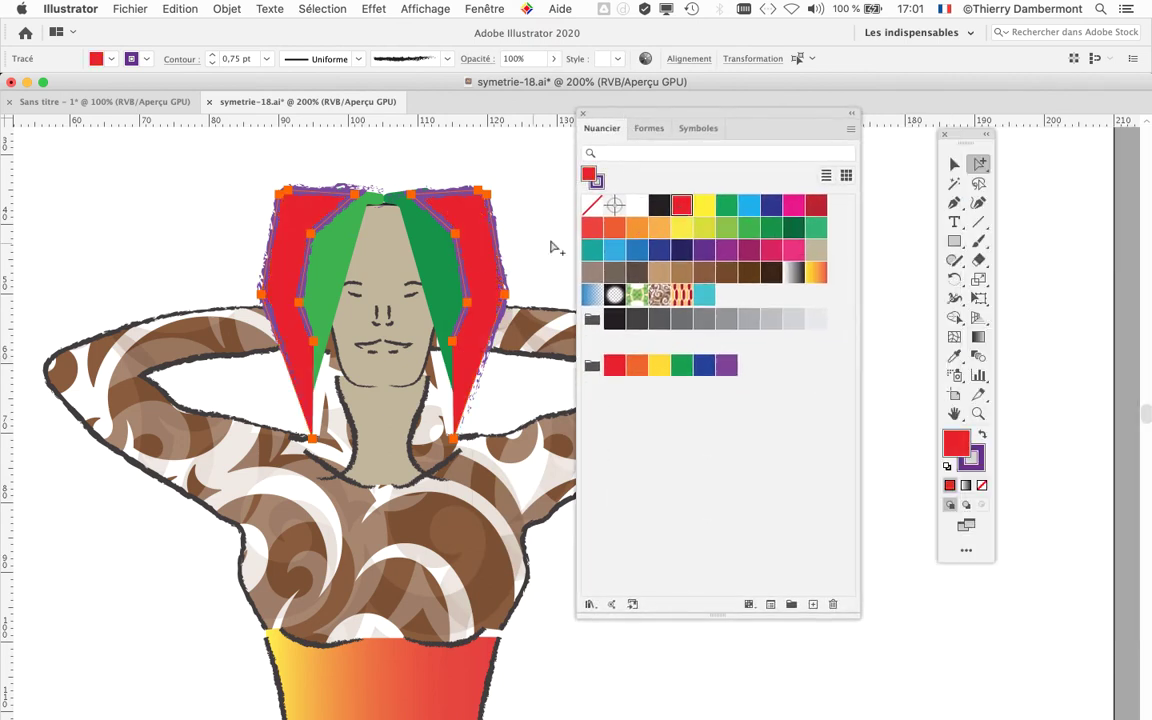
Step: Fill the two dark-green inner hair strands with dark red, then deselect and zoom out
left_click(395, 198)
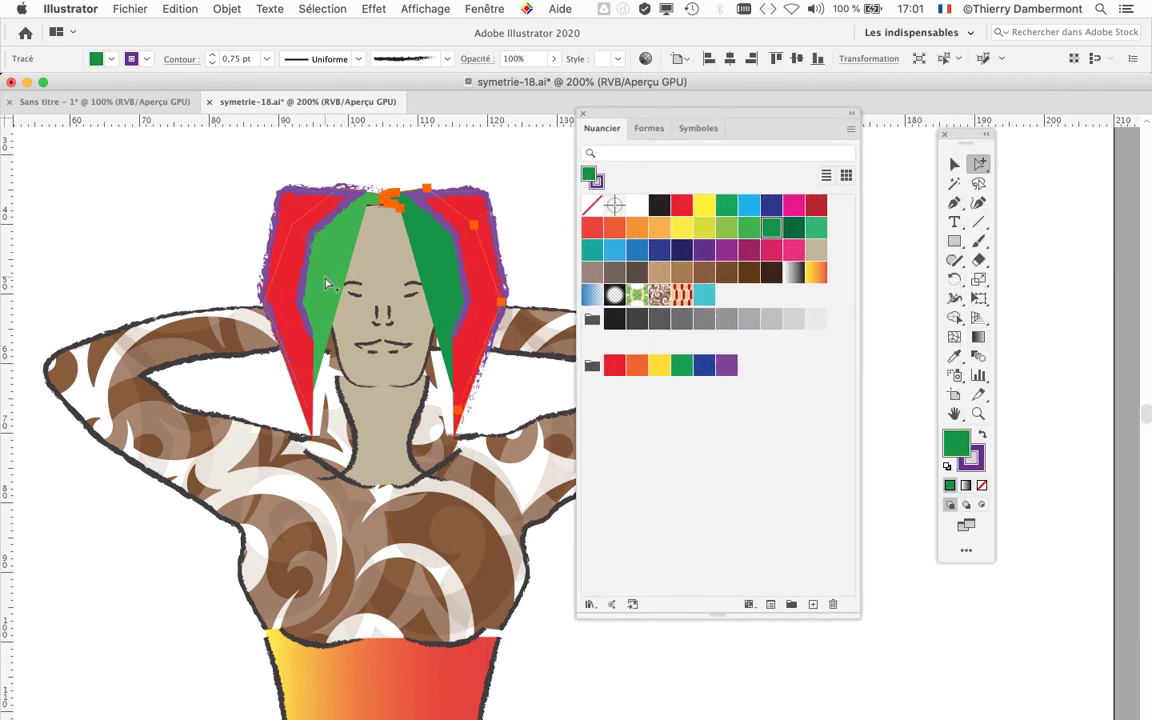
left_click(495, 287, "shift")
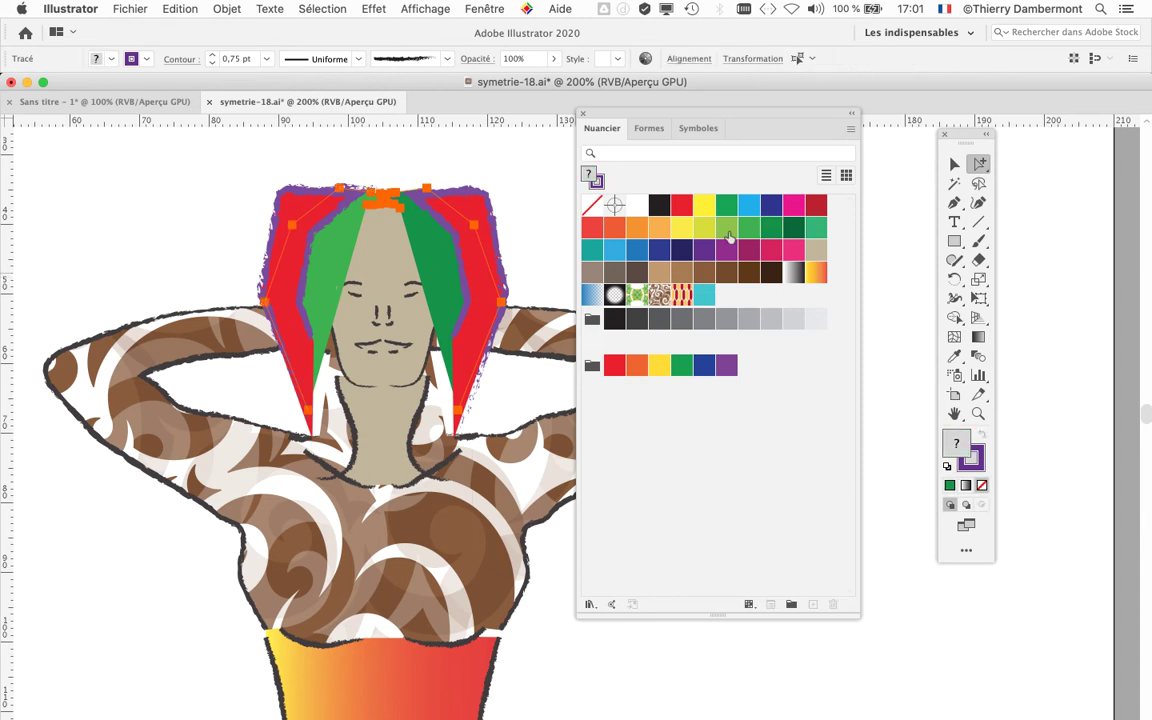
left_click(815, 208)
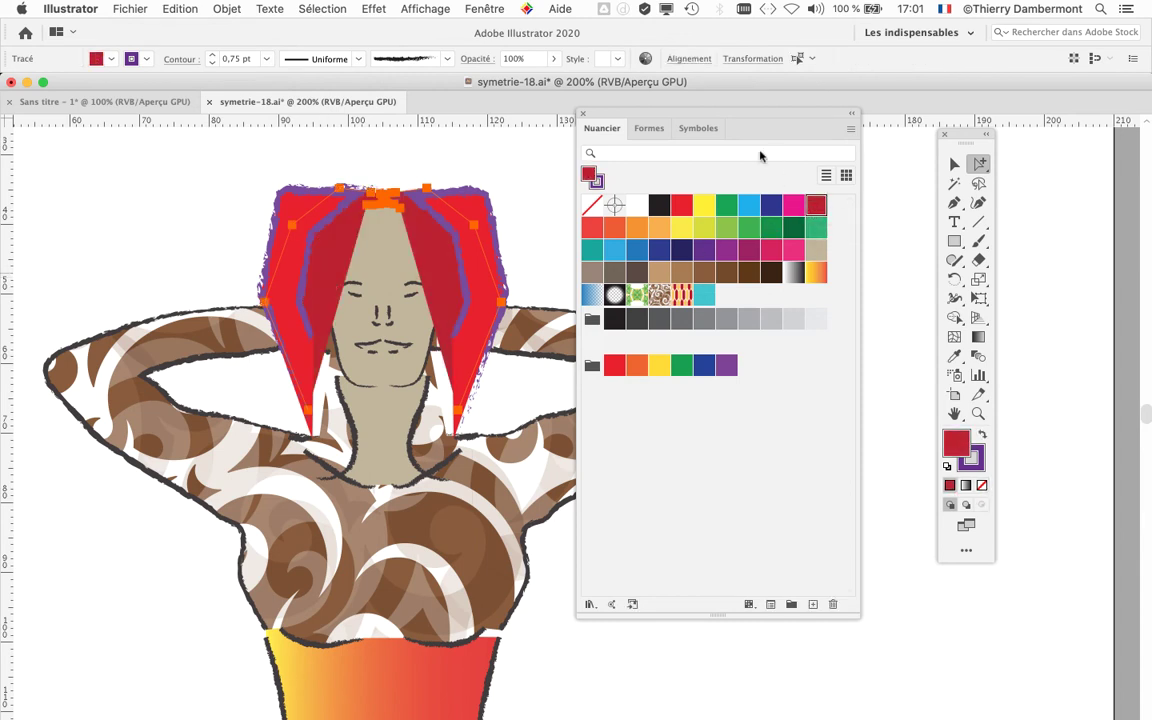
left_click_drag(680, 115, 874, 153)
left_click(640, 231)
scroll(653, 424, "down", 3)
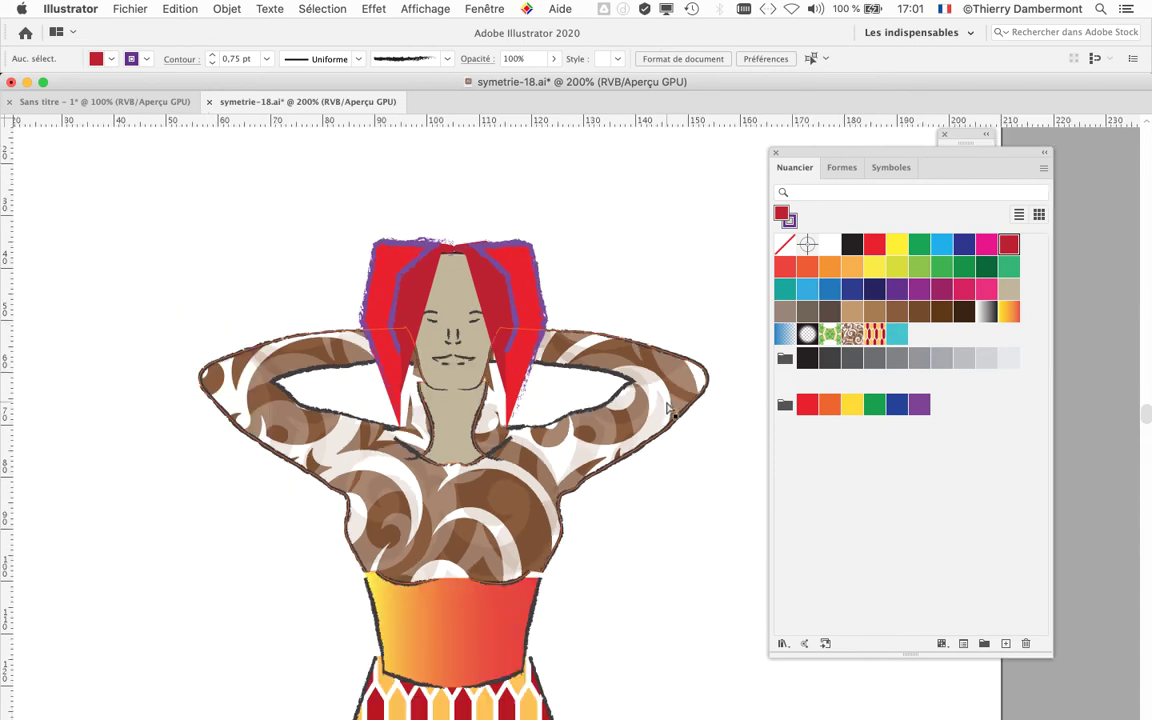
scroll(670, 410, "down", 1)
left_click(130, 8)
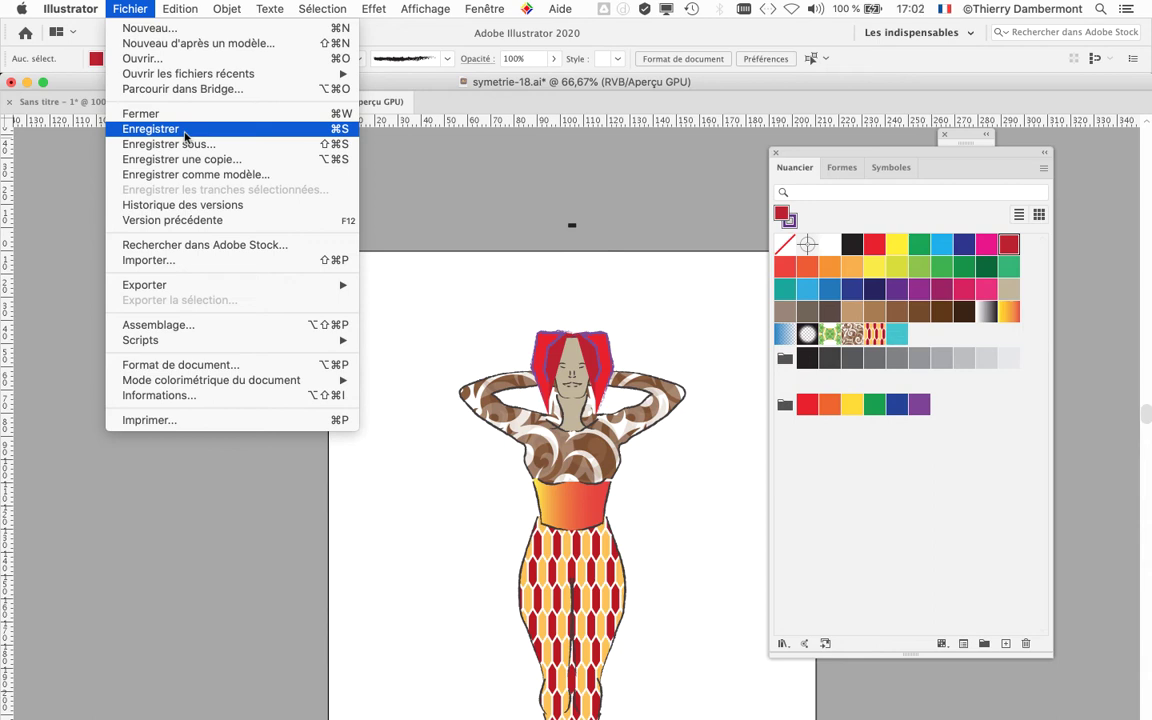
Step: Save the edited symetrie-18.ai and return to the untitled layout document
left_click(185, 133)
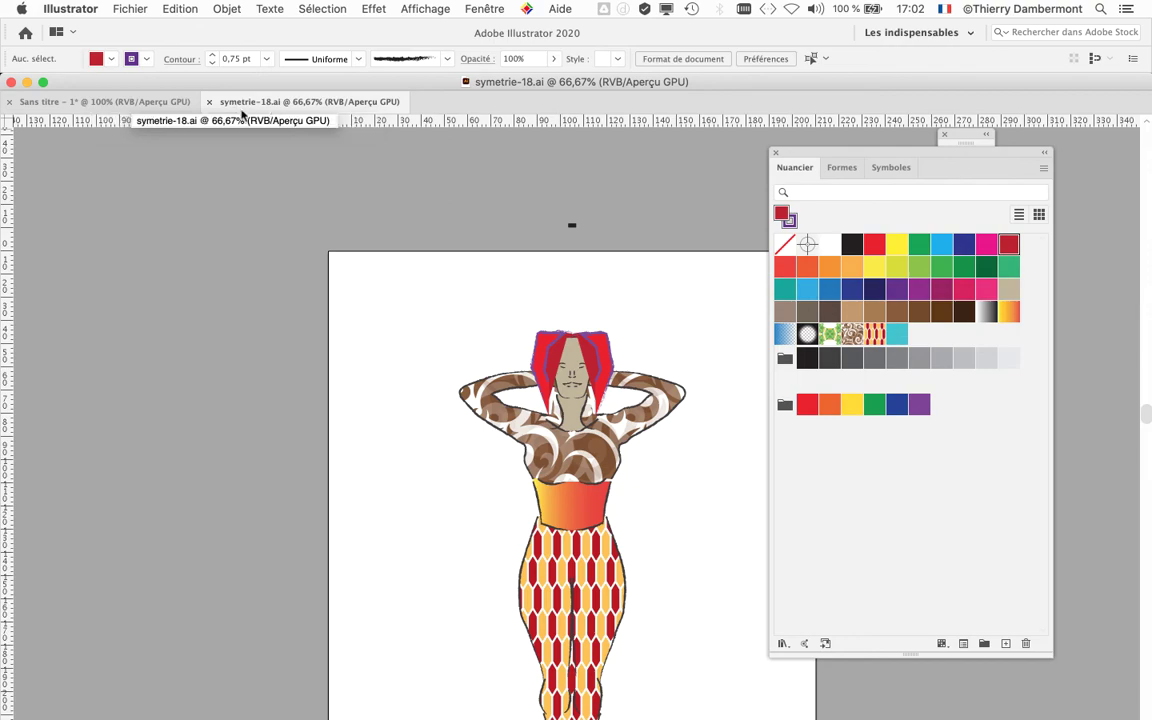
left_click(55, 104)
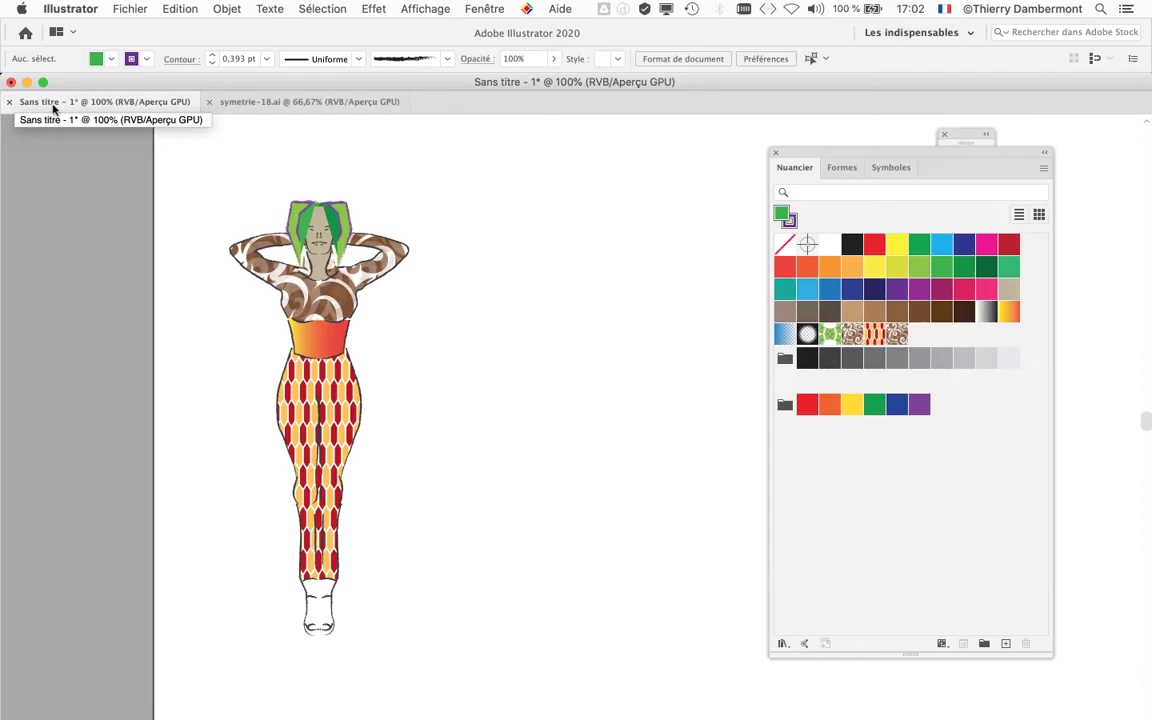
left_click_drag(843, 147, 1052, 186)
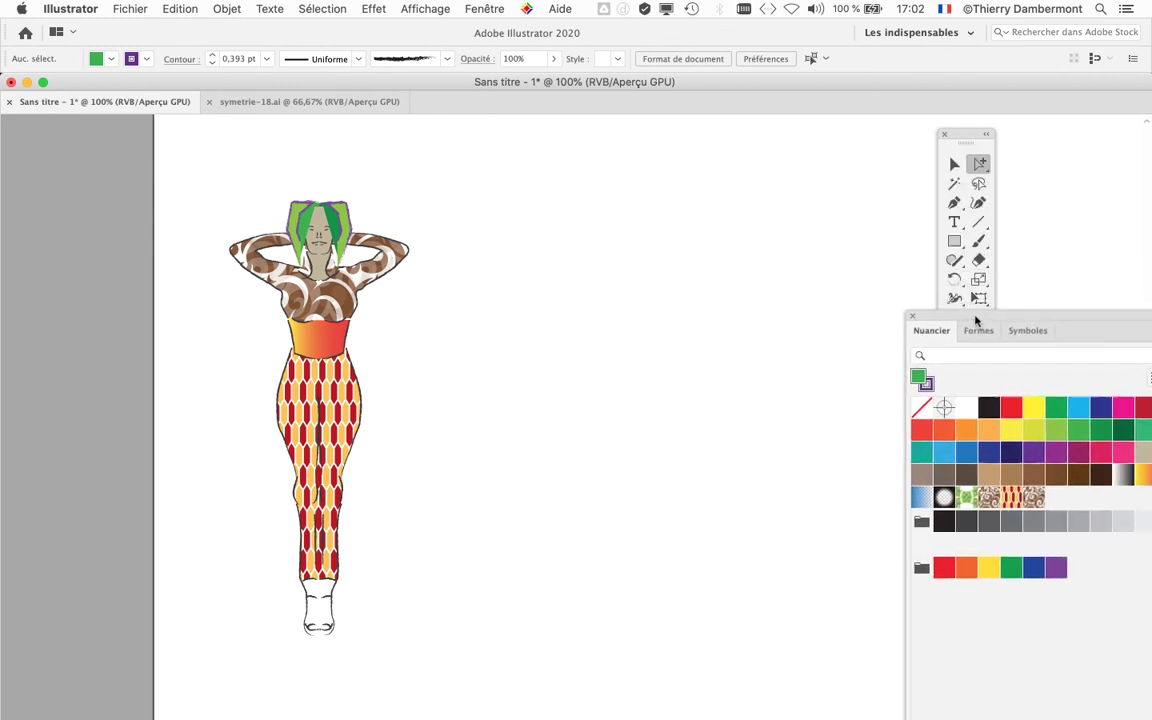
Step: Reposition the tools panel and float and resize the Nuancier swatches panel
left_click_drag(958, 138, 94, 134)
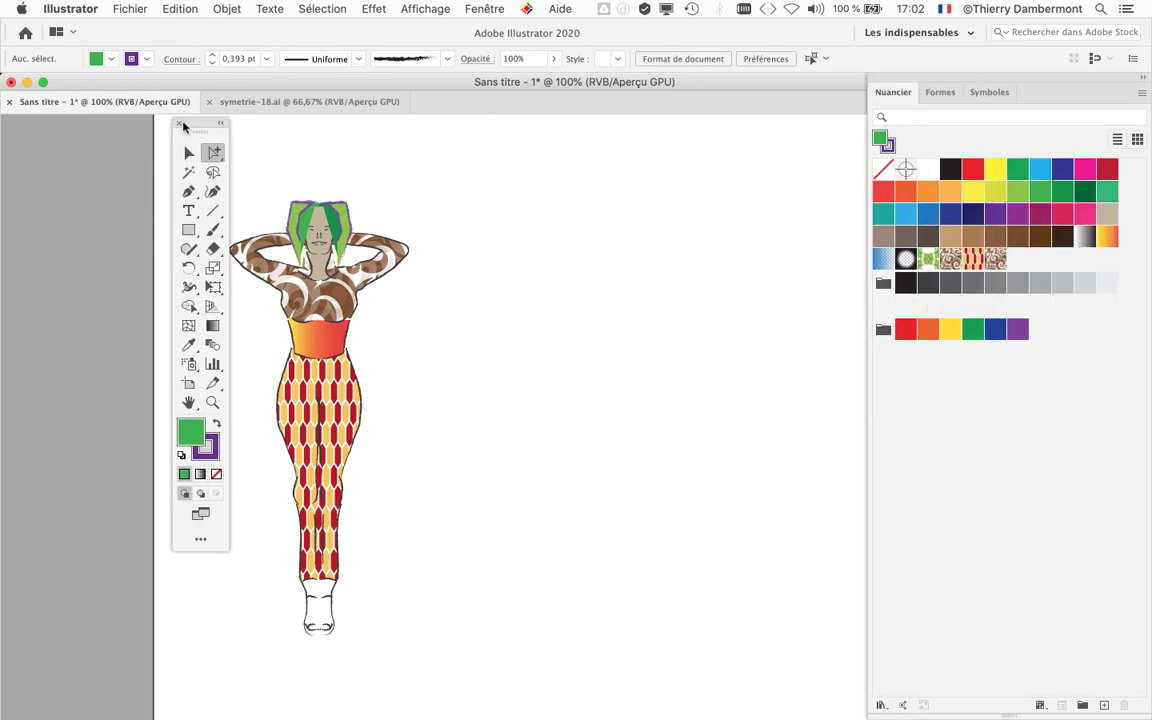
left_click_drag(993, 80, 817, 78)
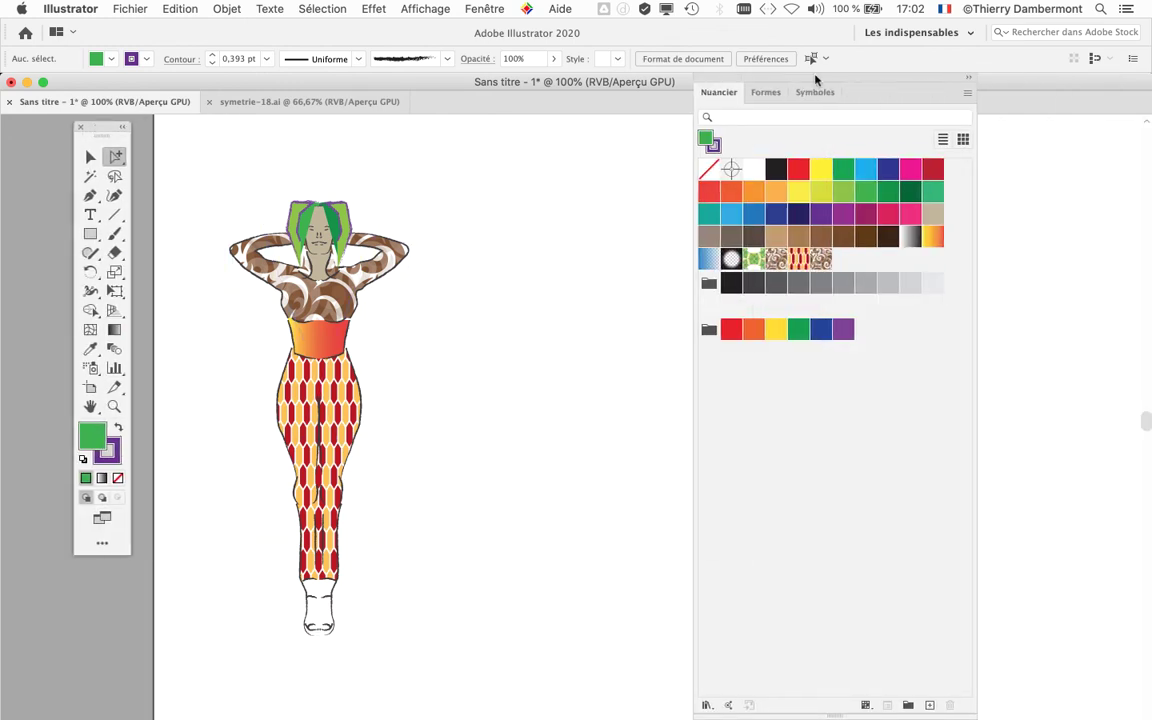
mouse_move(973, 580)
left_mouse_down()
mouse_move(874, 421)
mouse_move(876, 460)
left_mouse_up()
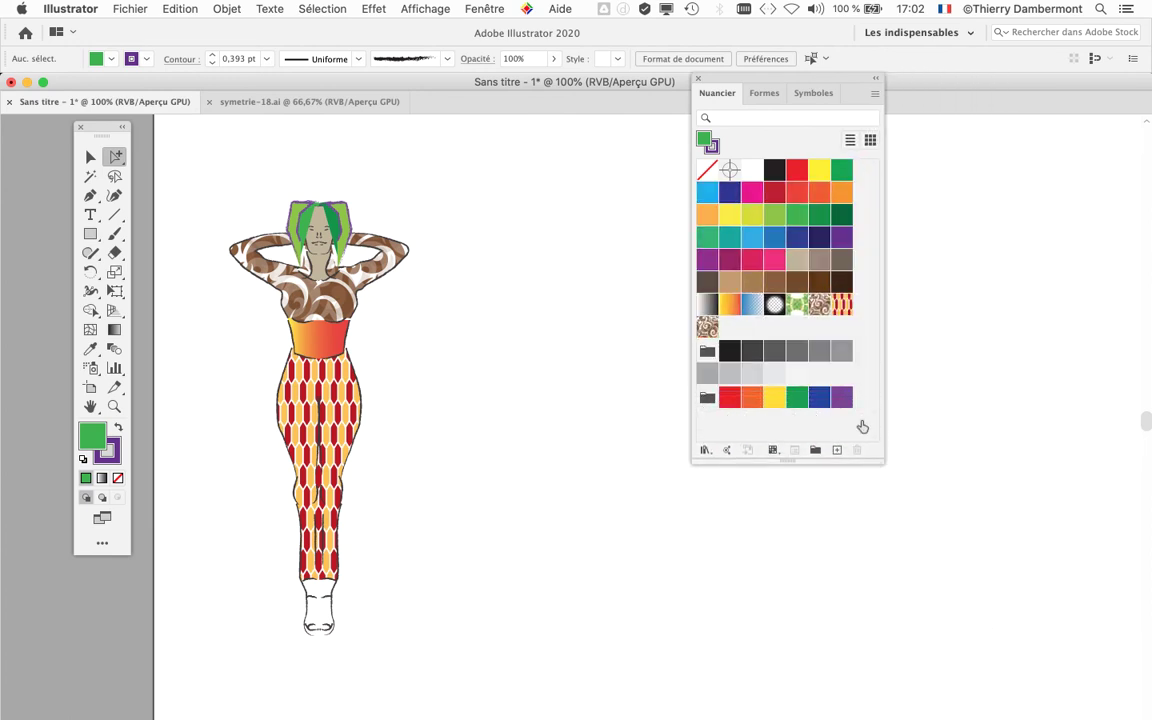
left_click_drag(1014, 170, 991, 148)
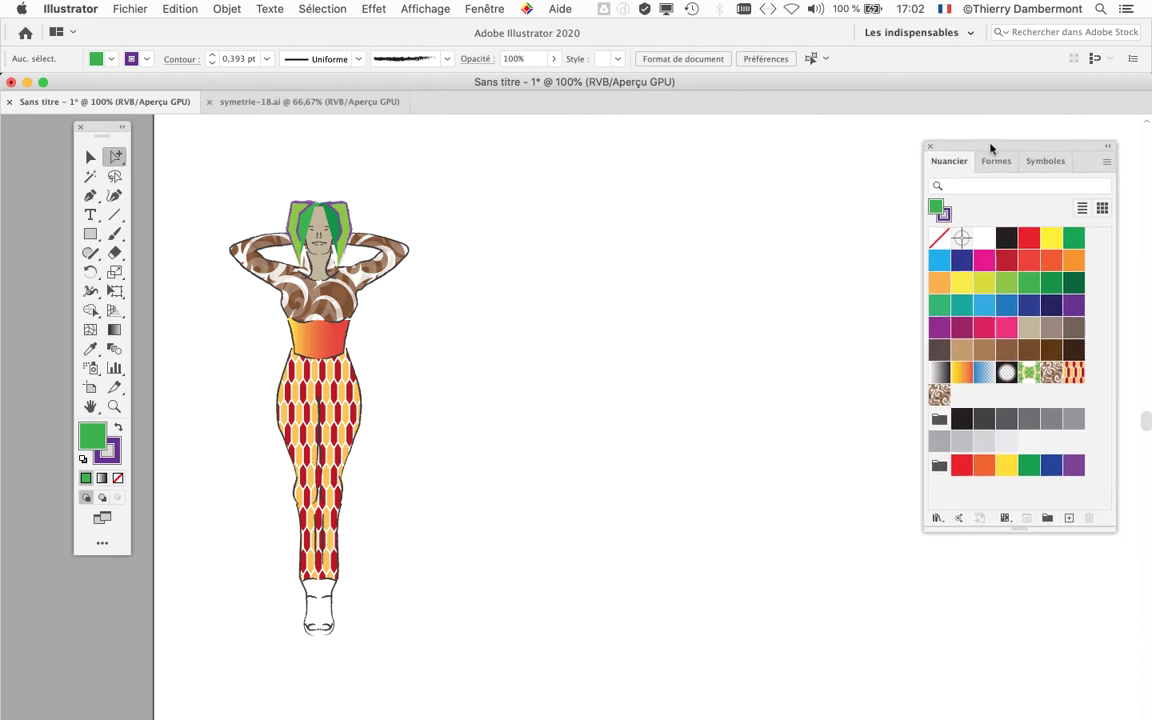
left_click(484, 9)
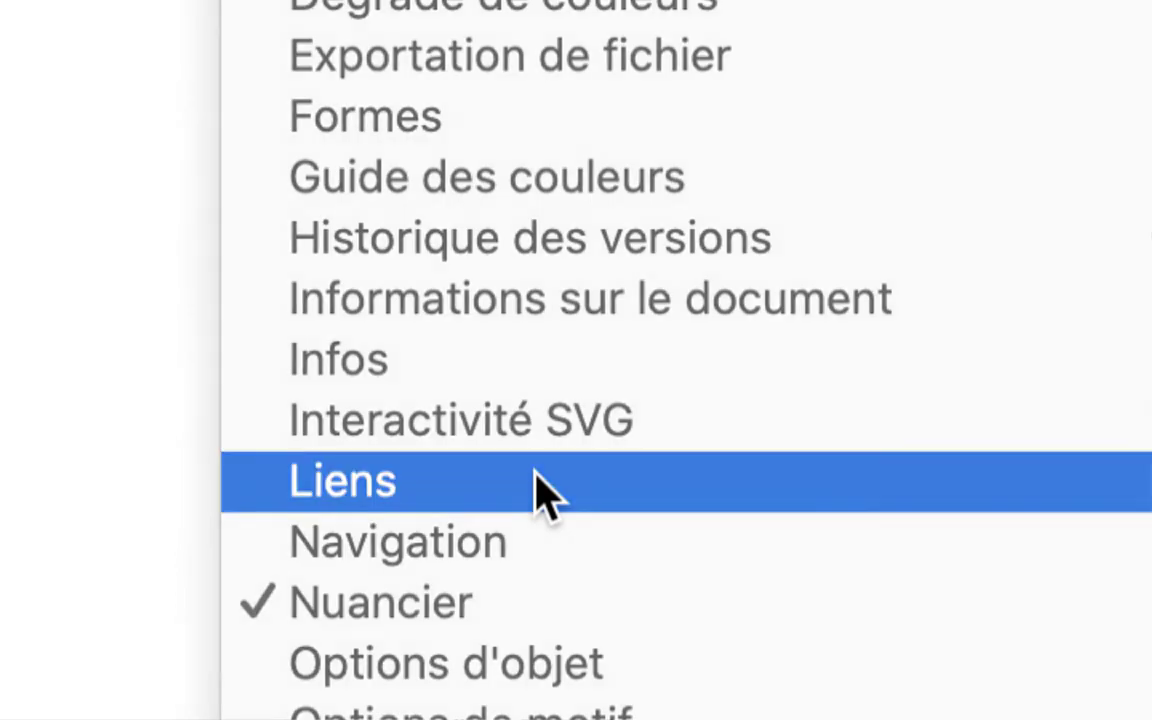
Step: Update the modified symetrie-18.ai link from the Links panel so the red hair appears
left_click(535, 477)
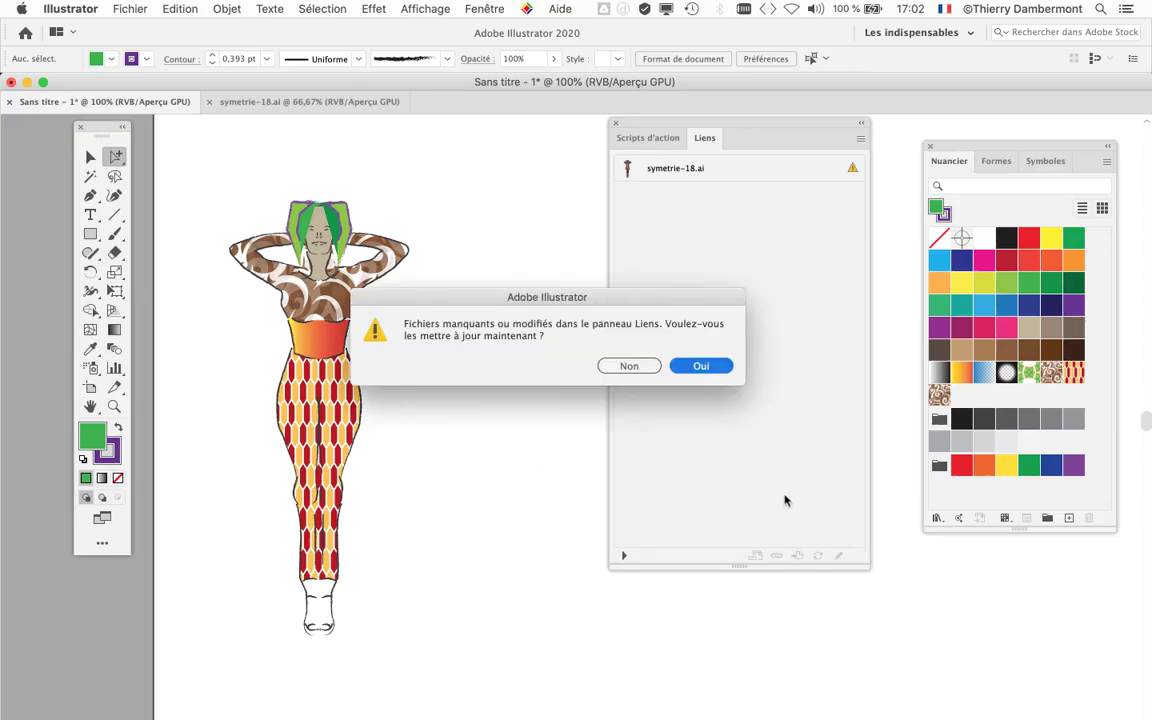
mouse_move(646, 307)
left_mouse_down()
mouse_move(386, 115)
mouse_move(476, 83)
left_mouse_up()
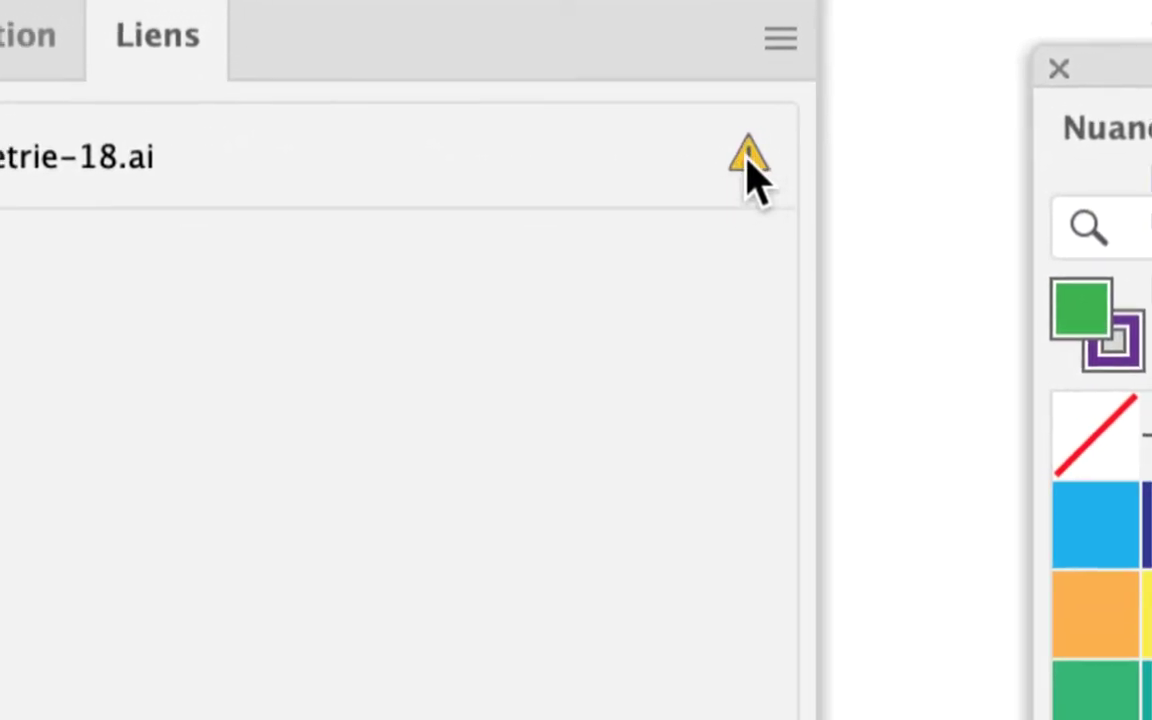
left_click(740, 165)
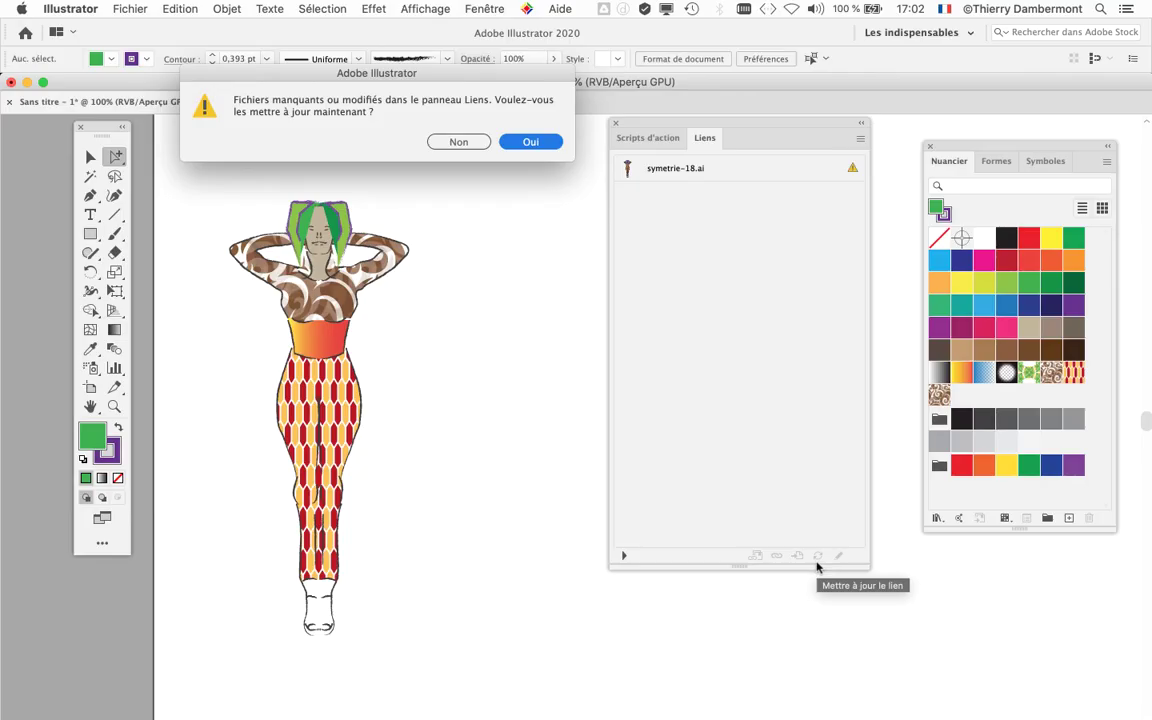
mouse_move(510, 72)
left_mouse_down()
mouse_move(722, 305)
mouse_move(716, 298)
left_mouse_up()
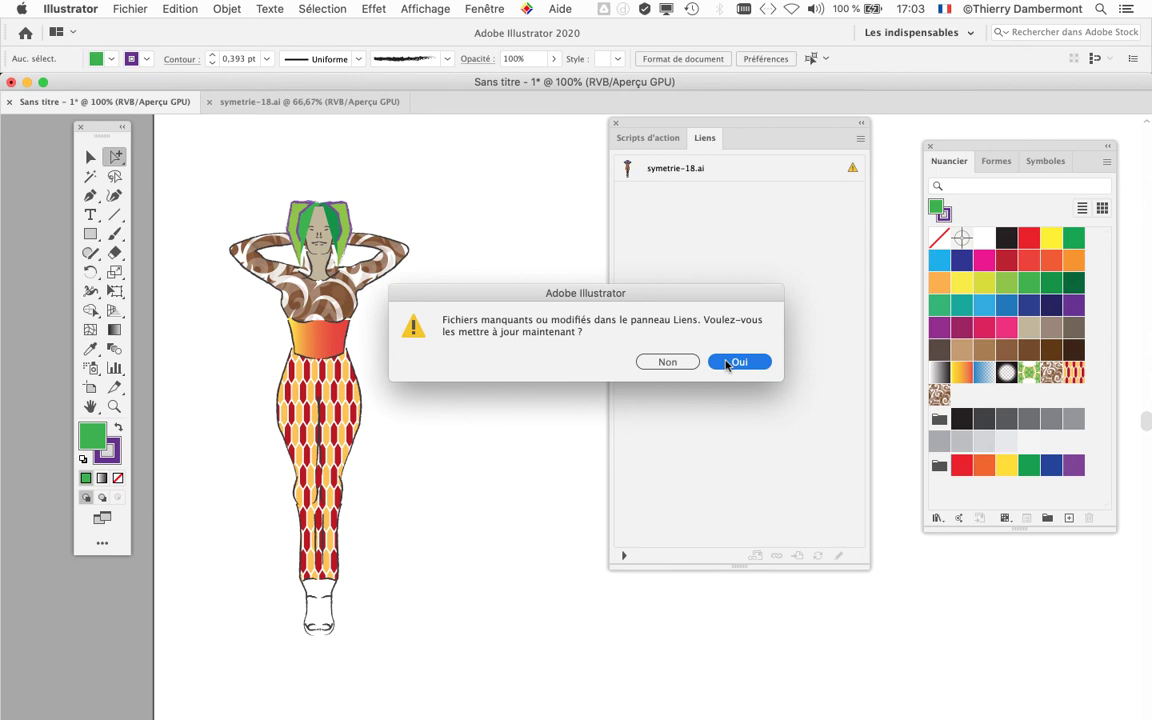
left_click(728, 364)
Step: Zoom in on the figure's face to inspect the new red hair
scroll(313, 238, "up", 2)
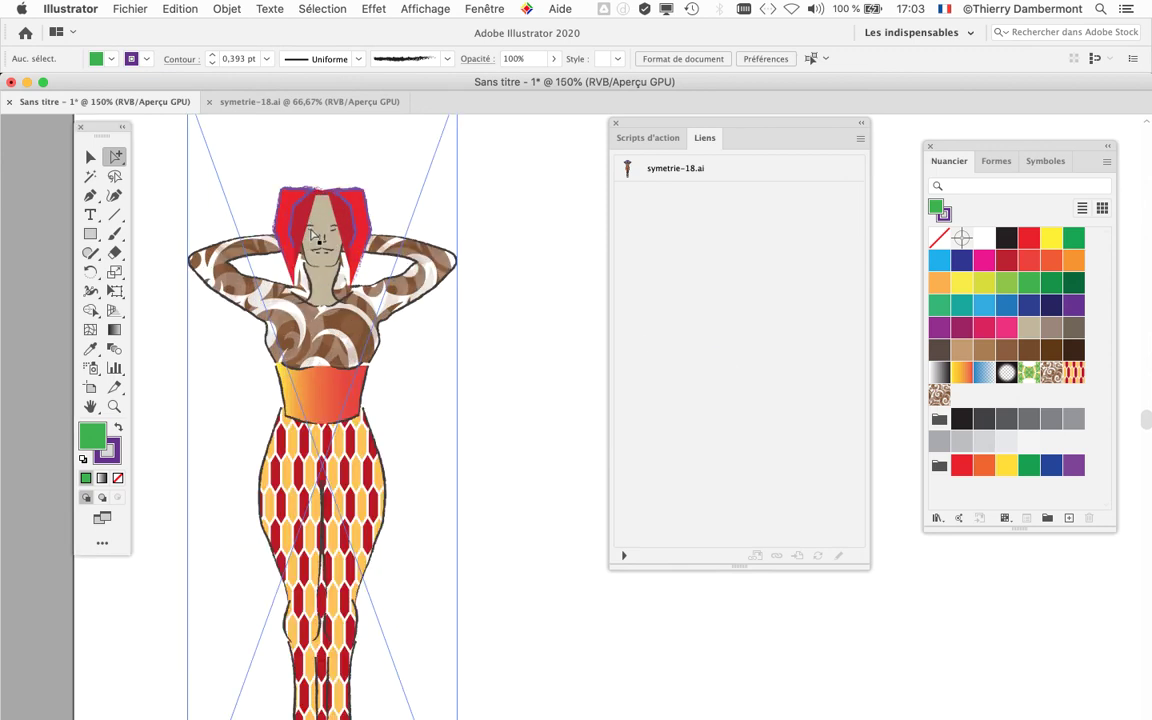
scroll(313, 238, "up", 1)
left_click_drag(655, 128, 795, 138)
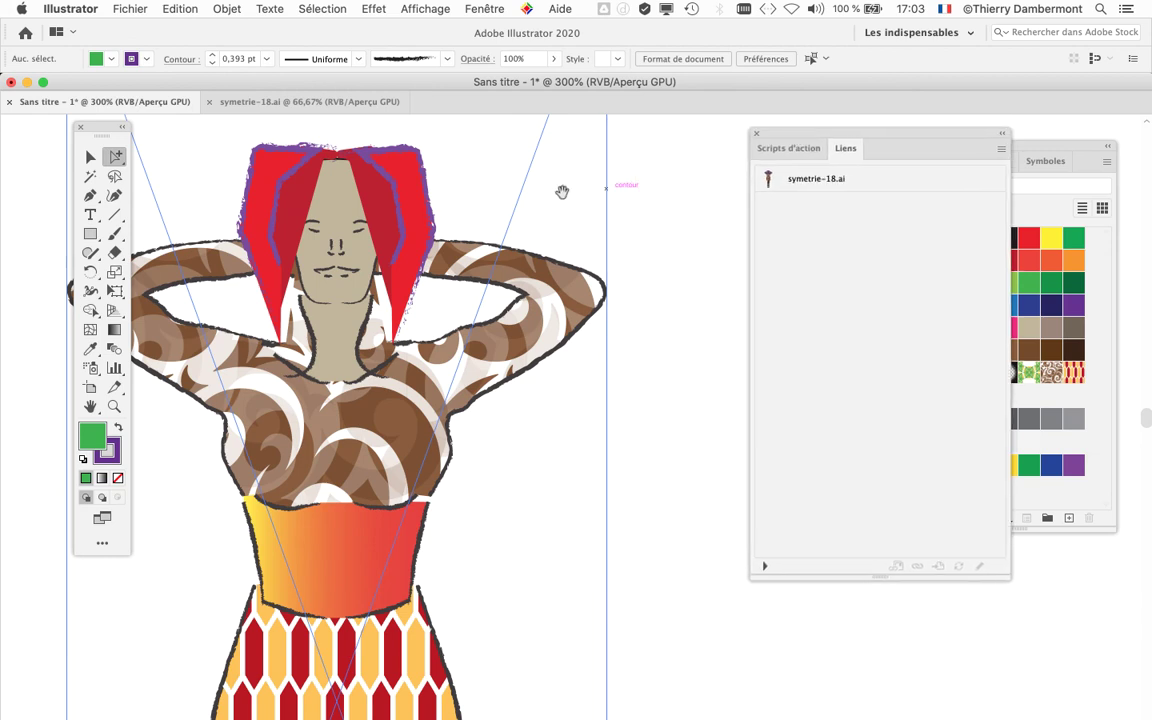
scroll(617, 267, "left", 5)
scroll(607, 254, "up", 2)
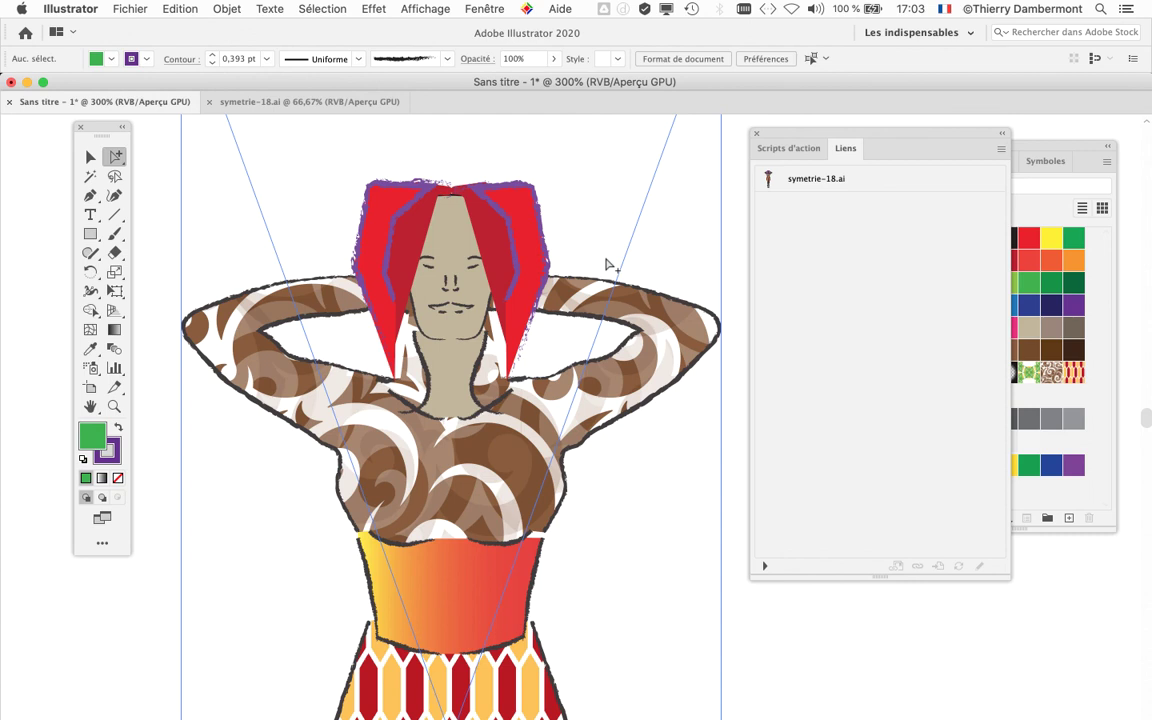
Step: Zoom back out, select the placed linked figure, and view the whole page
key("ctrl+minus")
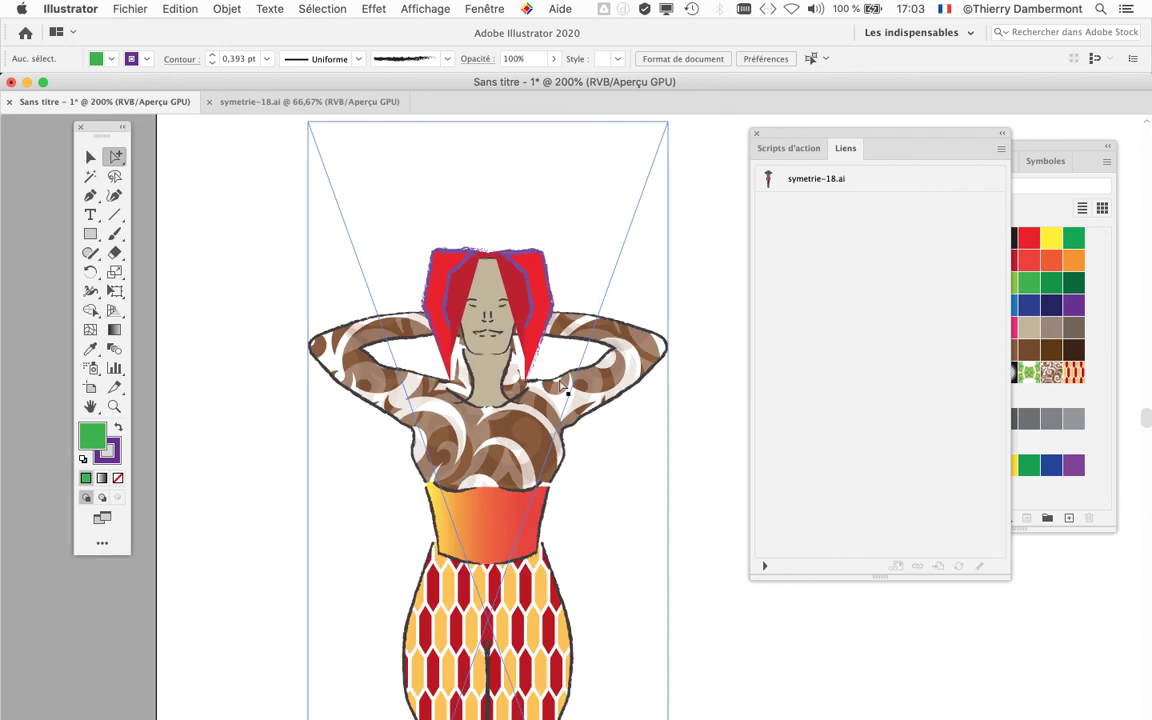
key("ctrl+minus")
key("ctrl+semicolon")
scroll(288, 275, "down", 3)
left_click(429, 381)
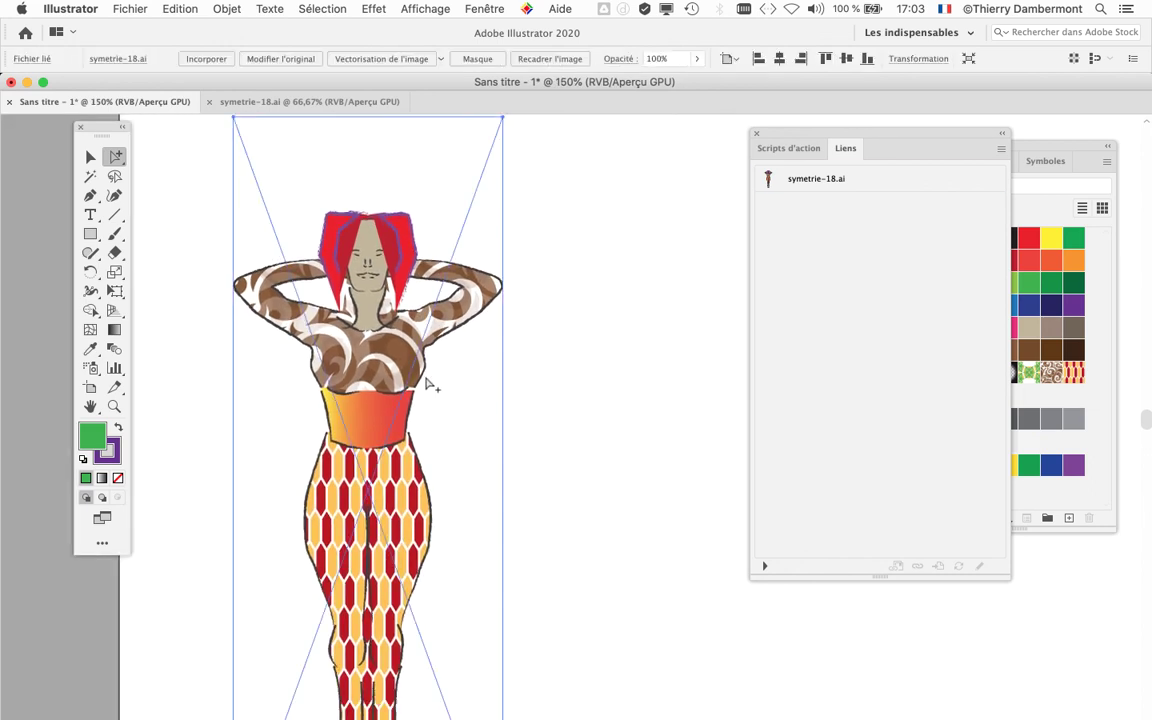
key("ctrl+minus")
key("ctrl+minus")
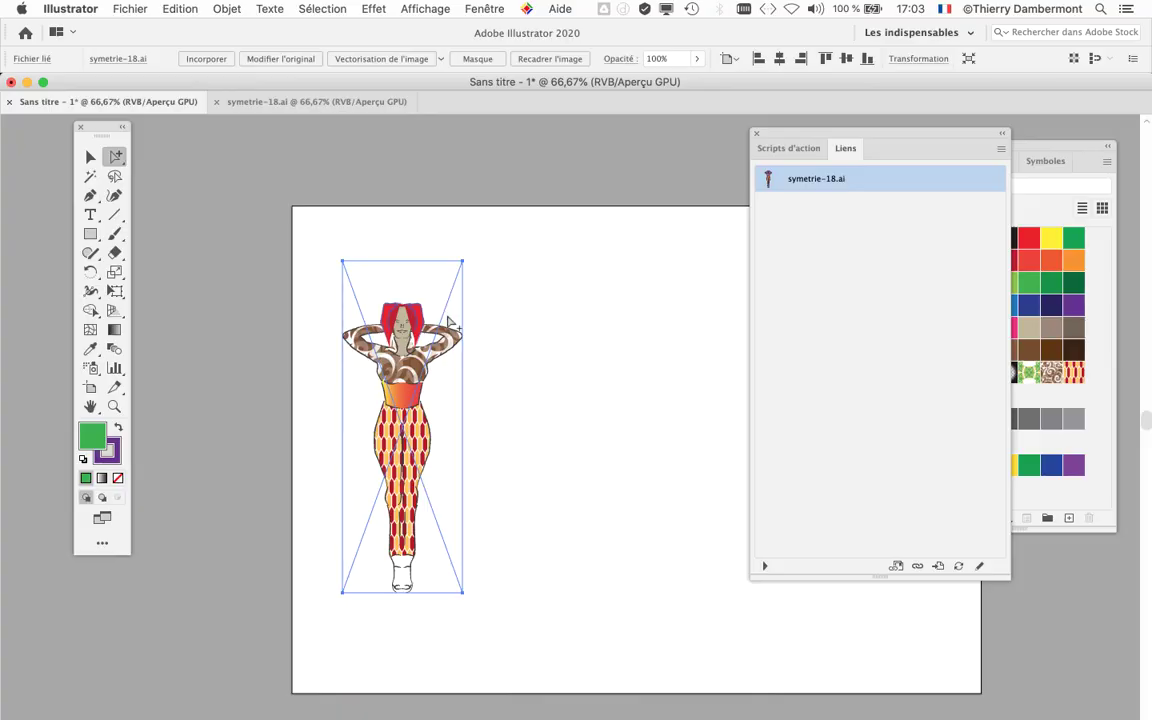
left_click(127, 8)
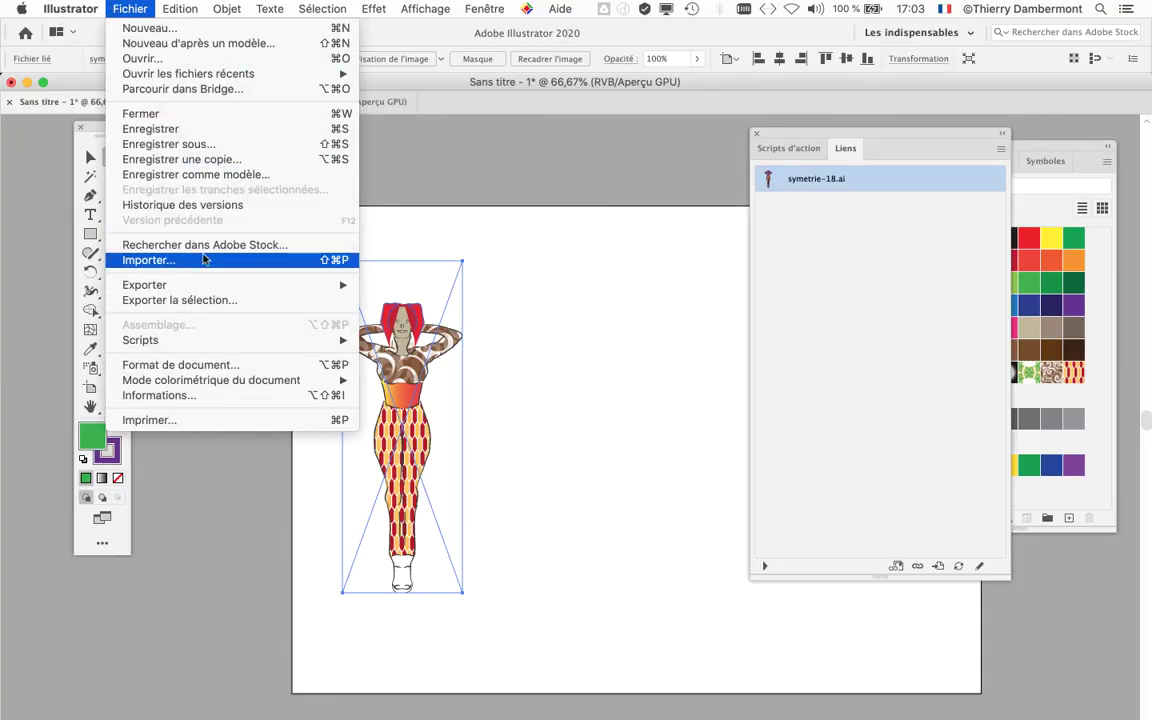
left_click(190, 257)
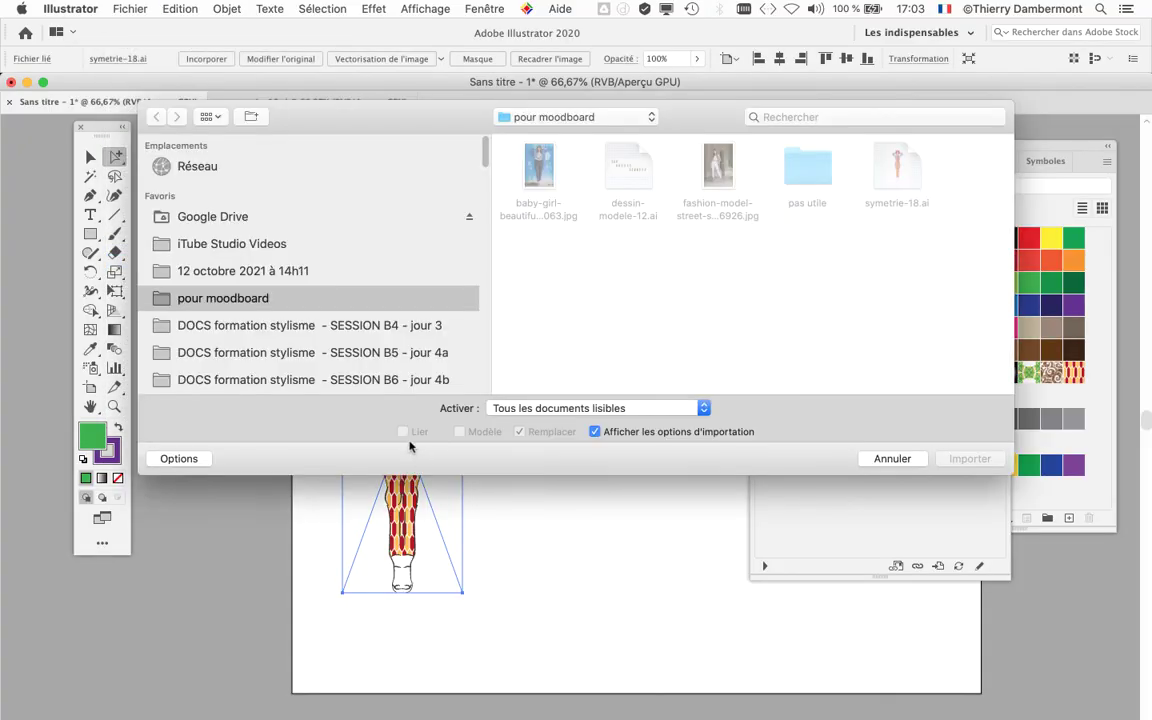
left_click(890, 172)
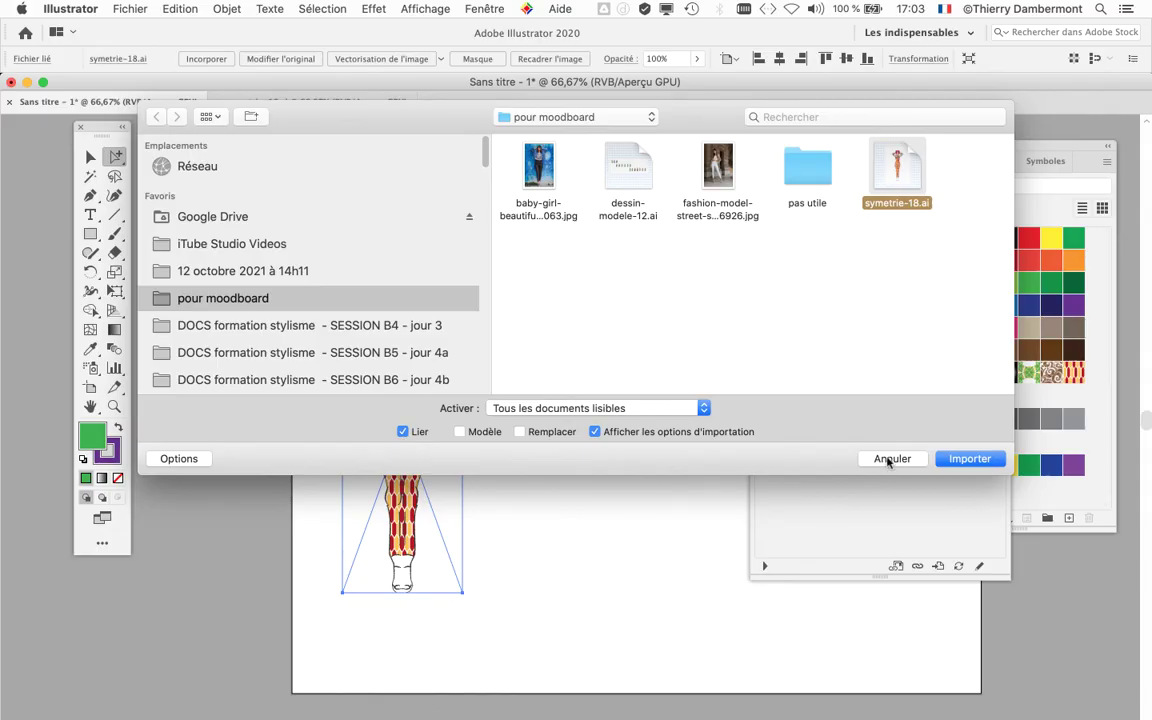
left_click(888, 459)
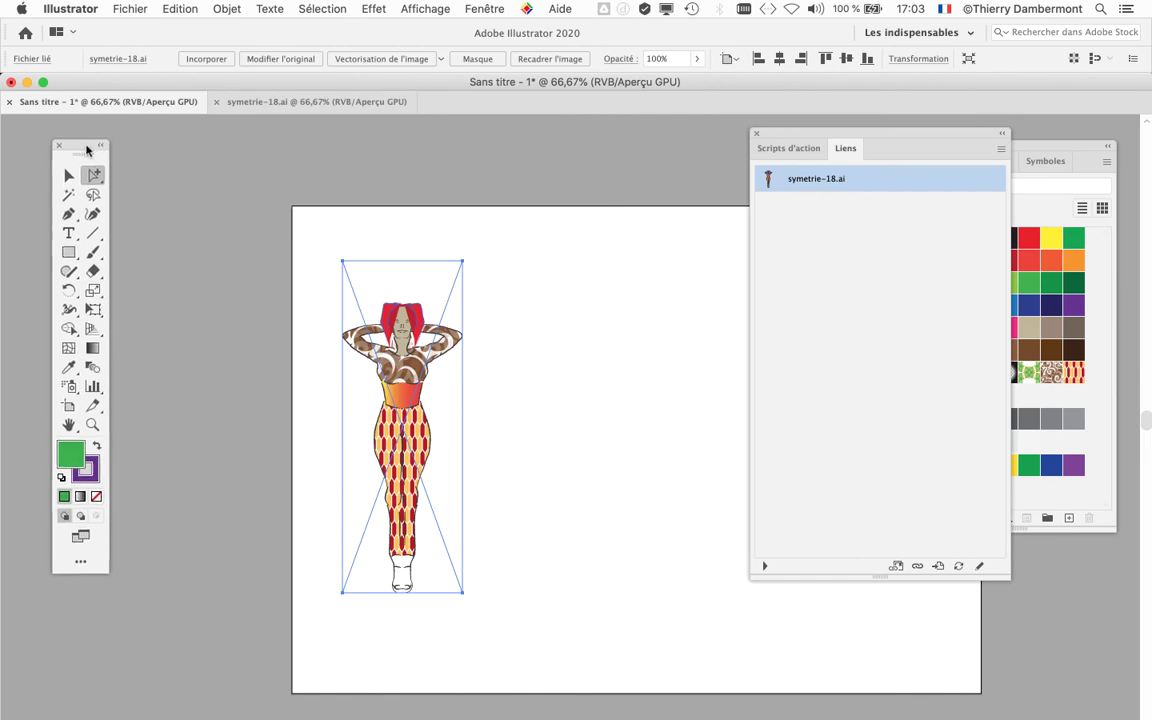
left_click_drag(109, 127, 85, 146)
left_click(497, 229)
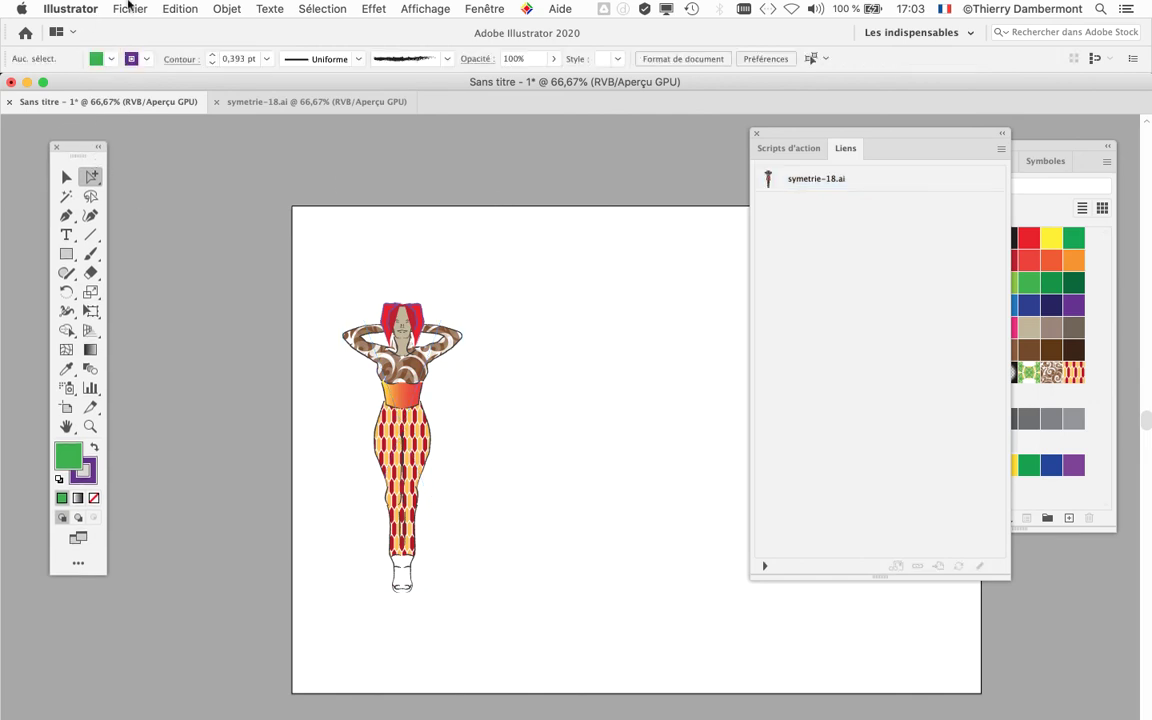
Step: Save the document as 'mise en page - 01' with Save As
left_click(130, 8)
left_click(170, 141)
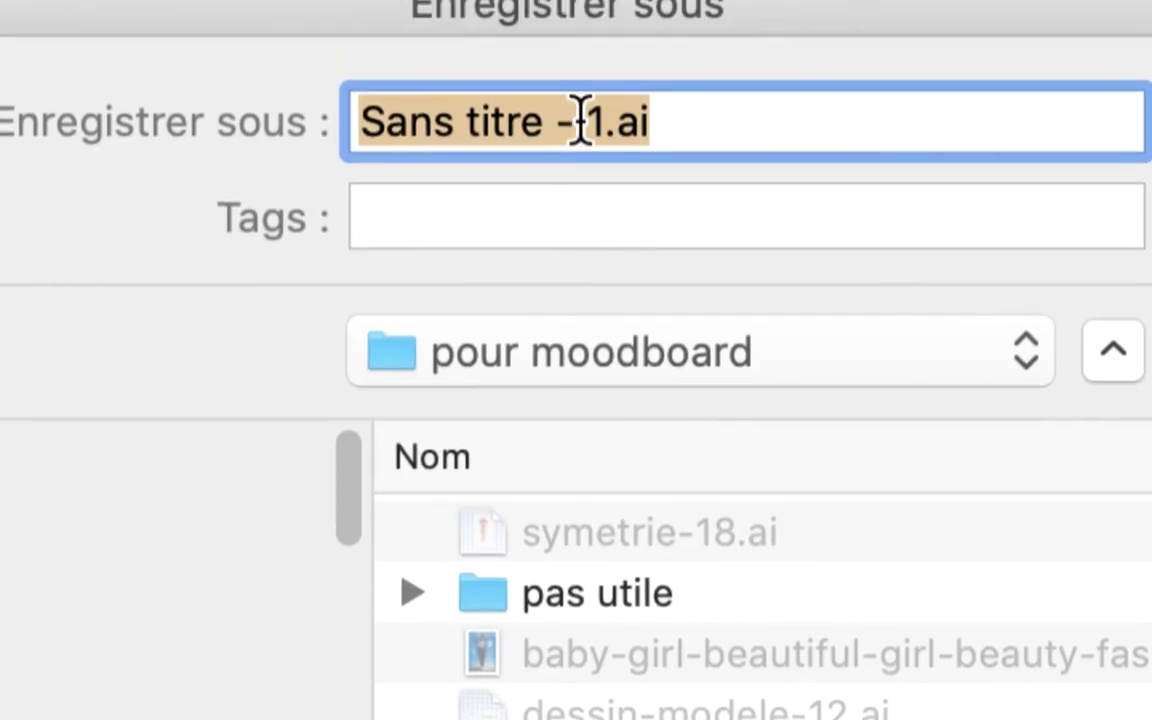
left_click(579, 118)
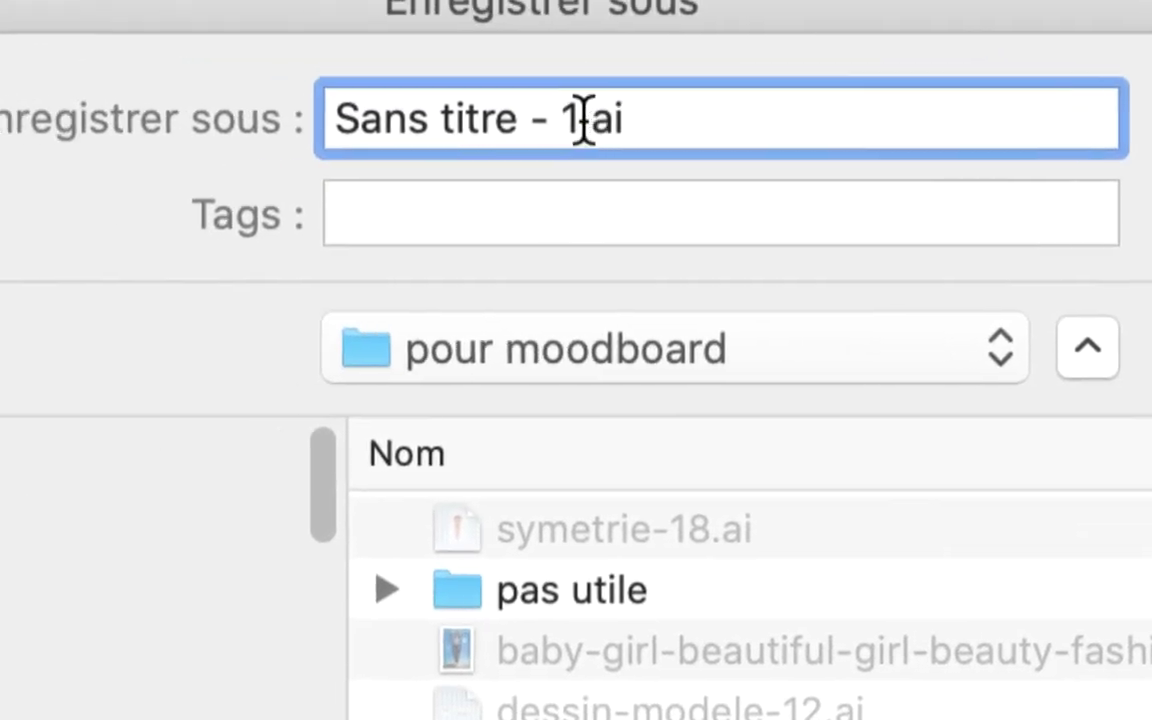
left_click_drag(425, 93, 13, 93)
type("mi")
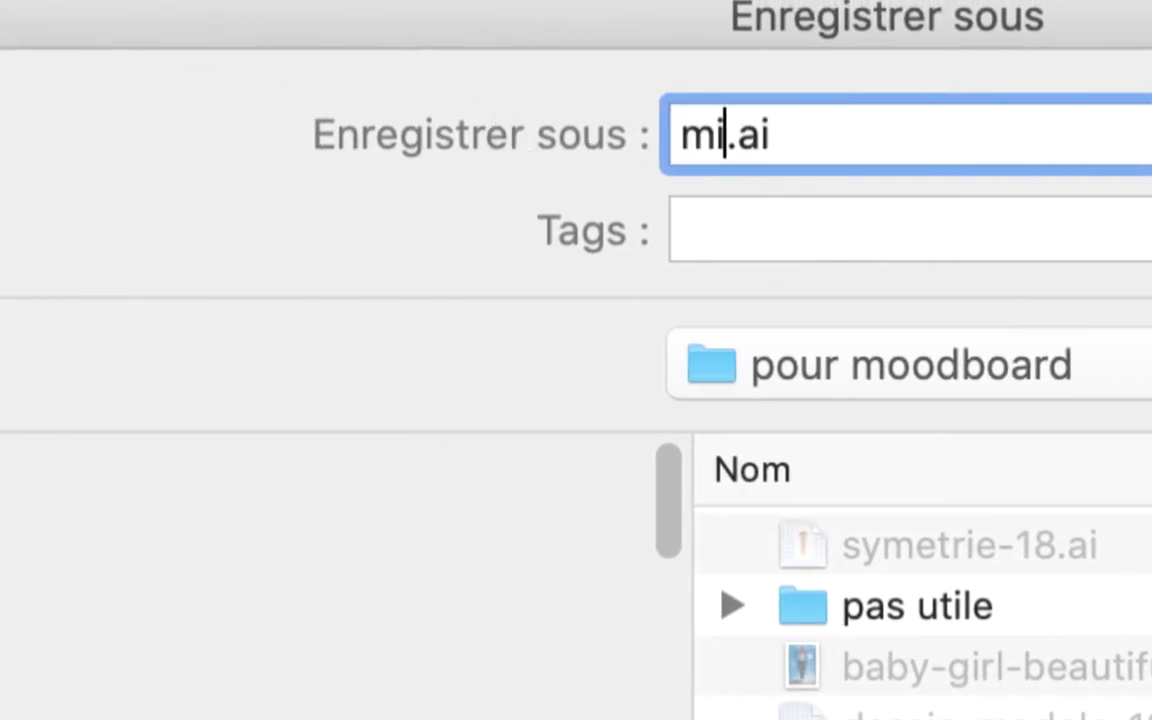
type("se en page - 0")
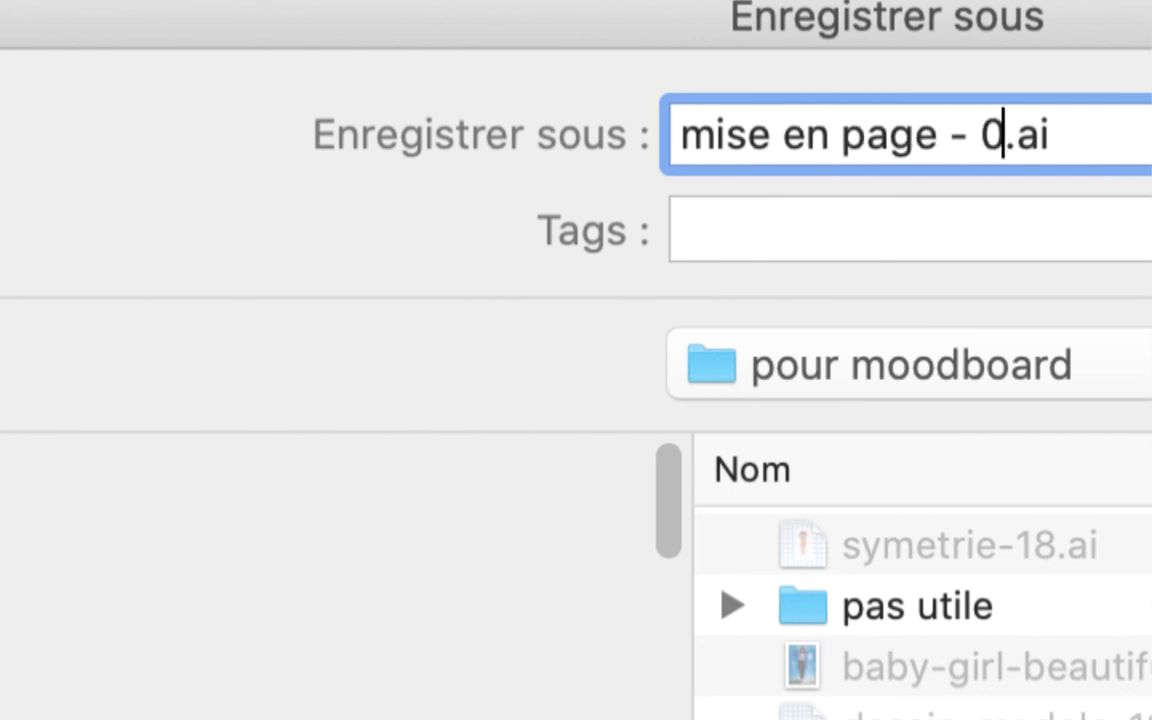
type("1")
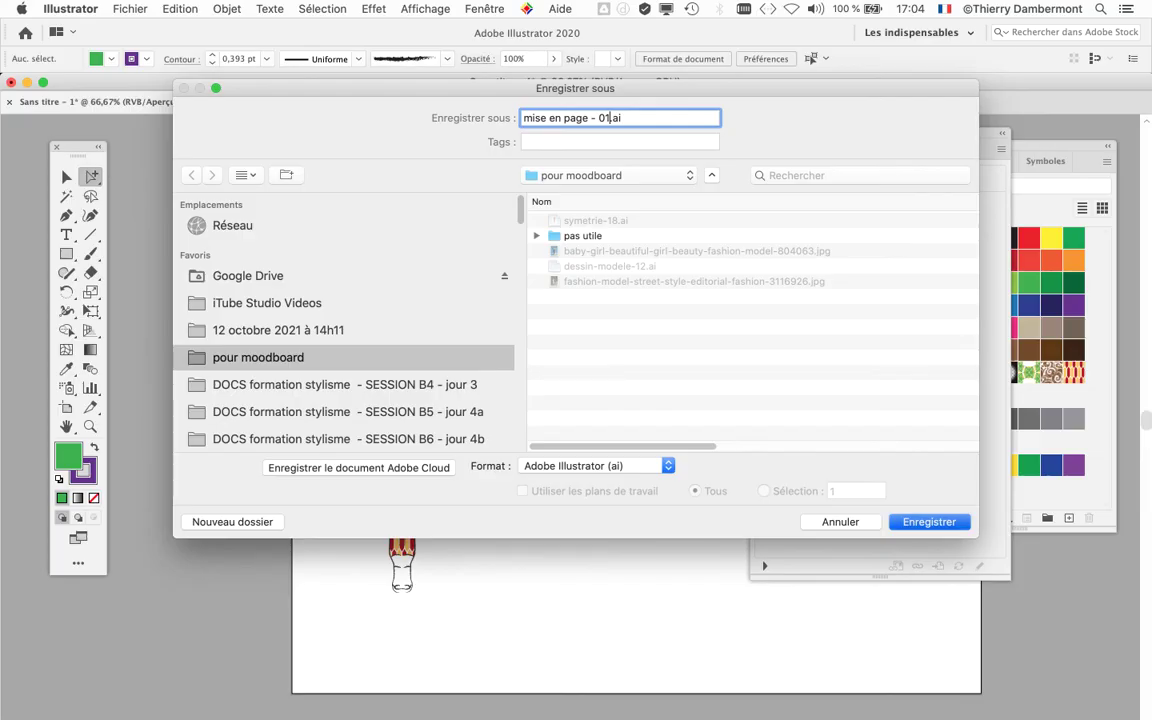
key("Return")
key("Return")
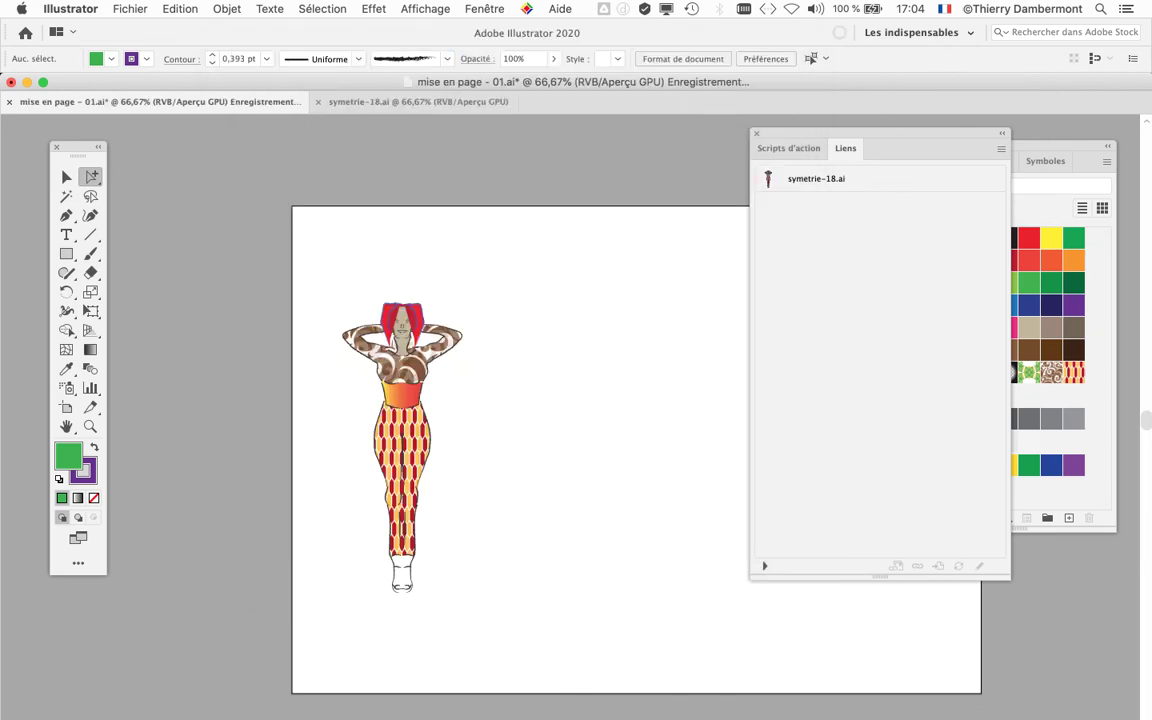